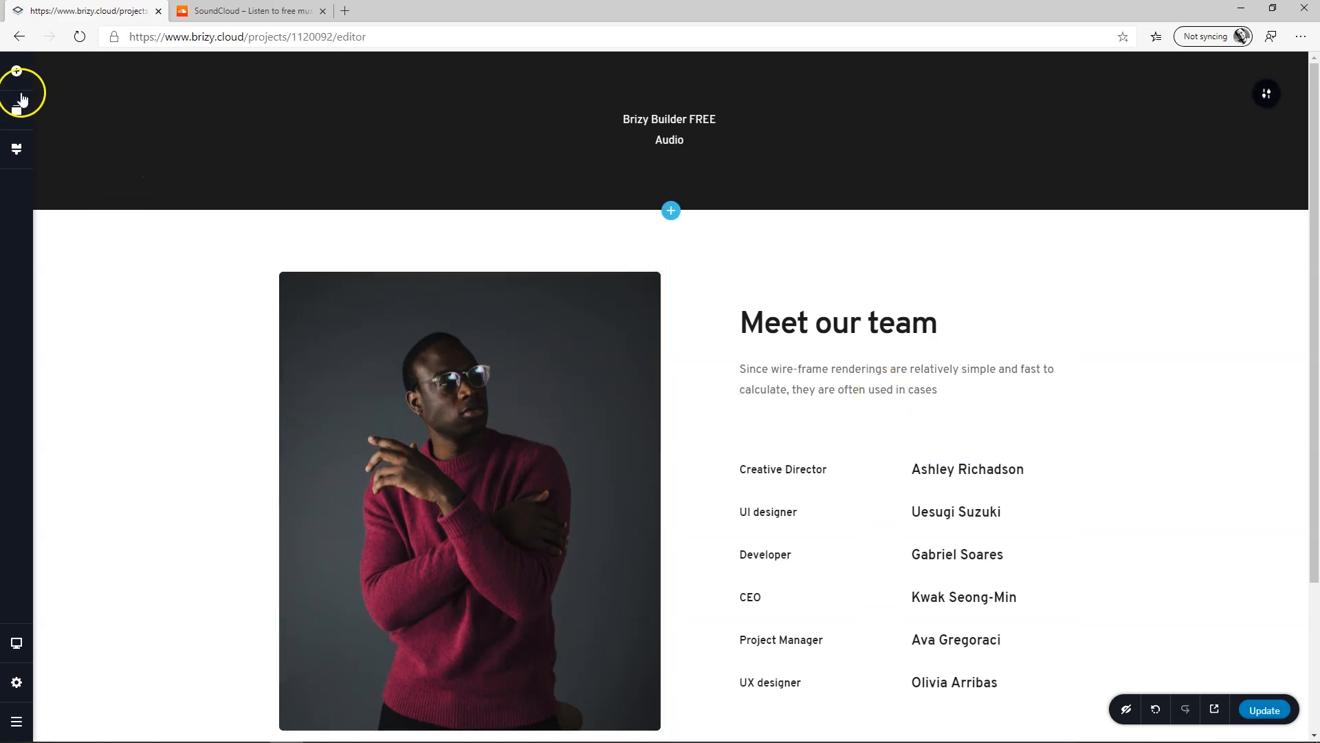
# - Add an Audio element directly below the intro paragraph in the Meet our team column and open its audio settings
pyautogui.click(16, 71)
pyautogui.moveTo(117, 228); pyautogui.dragTo(852, 391)
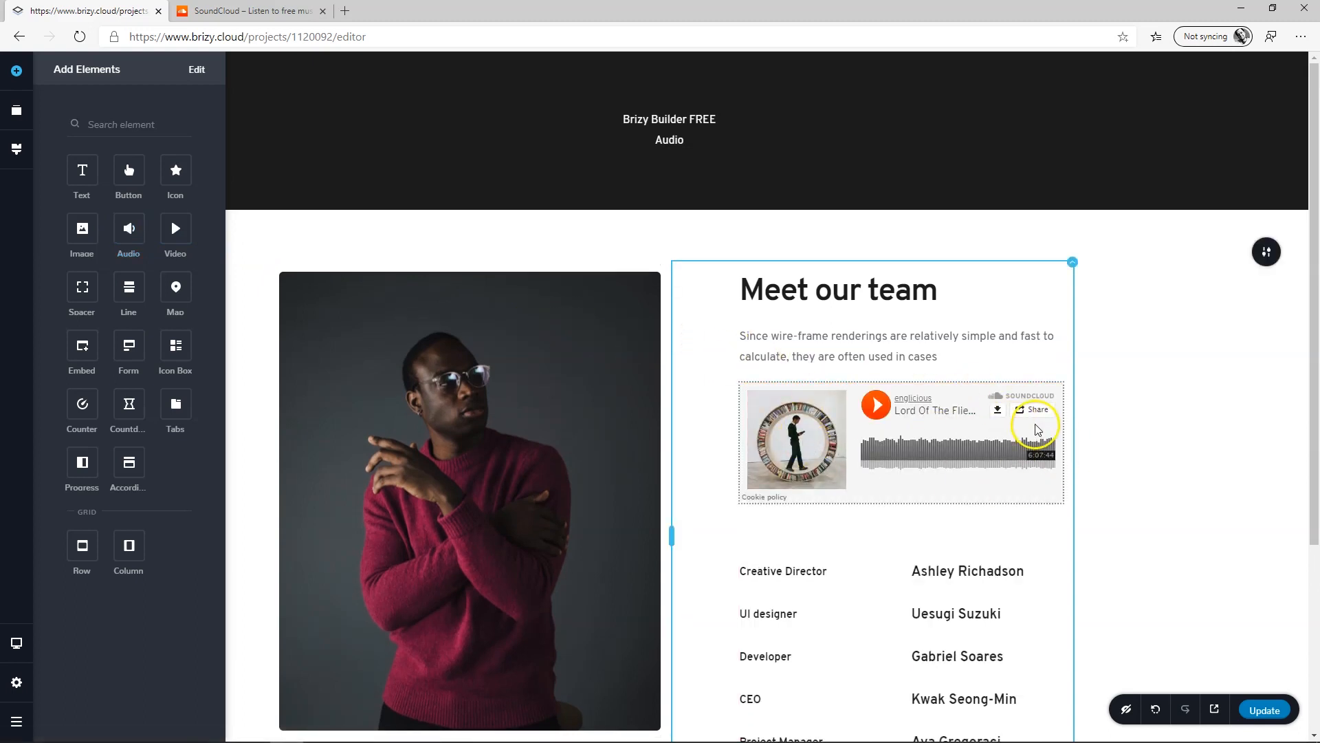
pyautogui.scroll(-2, 880, 412)
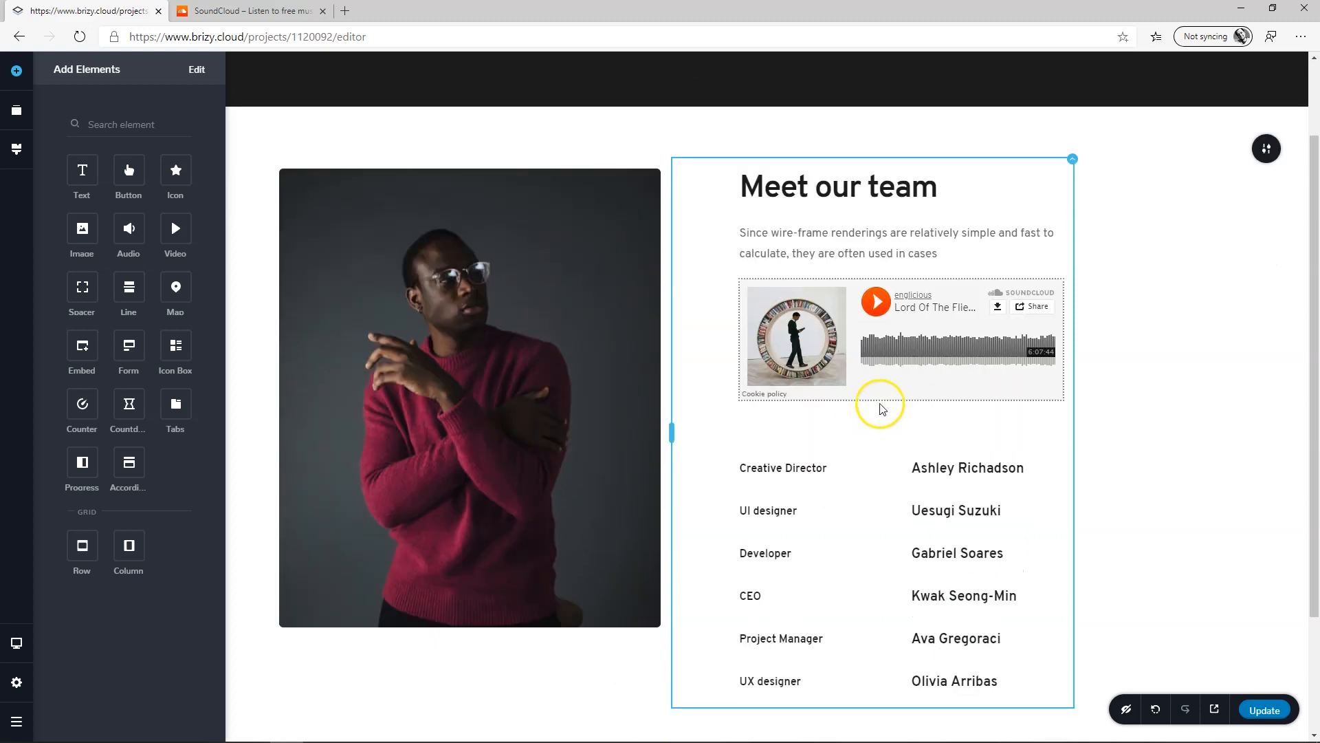
pyautogui.click(835, 341)
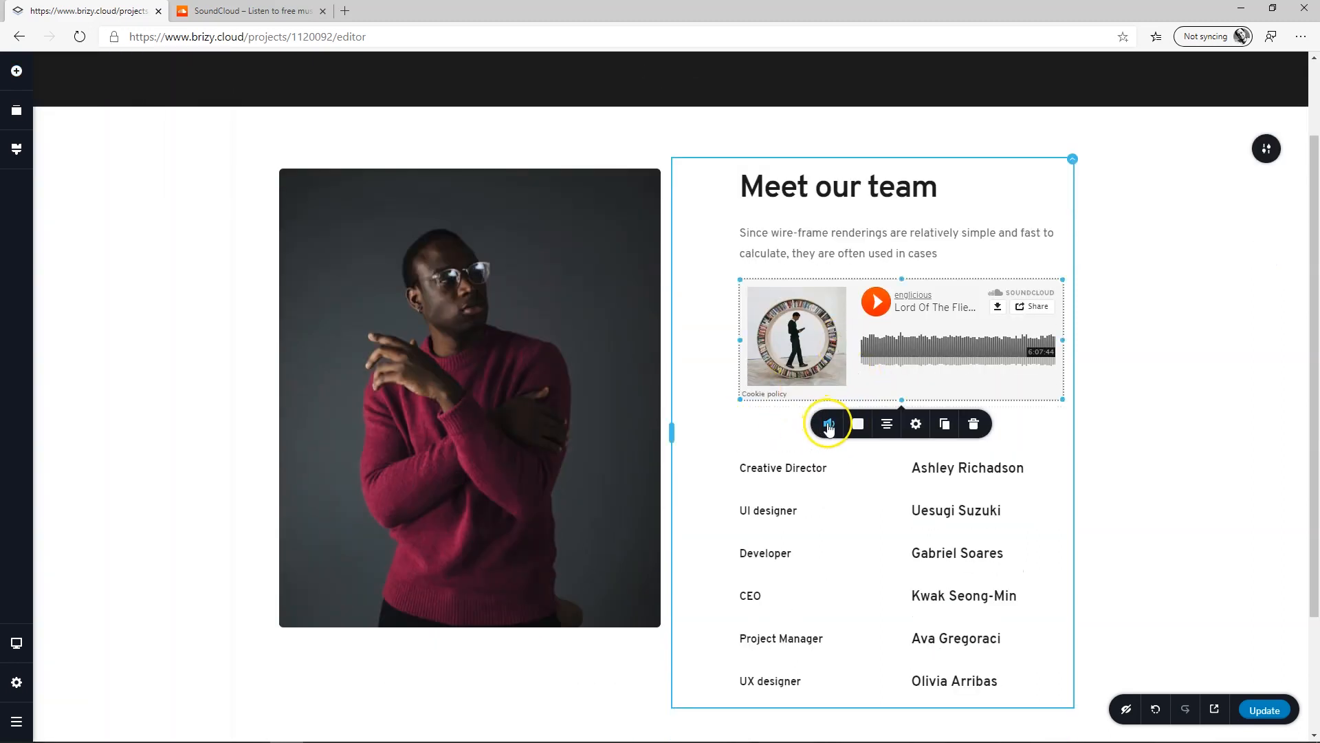
pyautogui.click(831, 425)
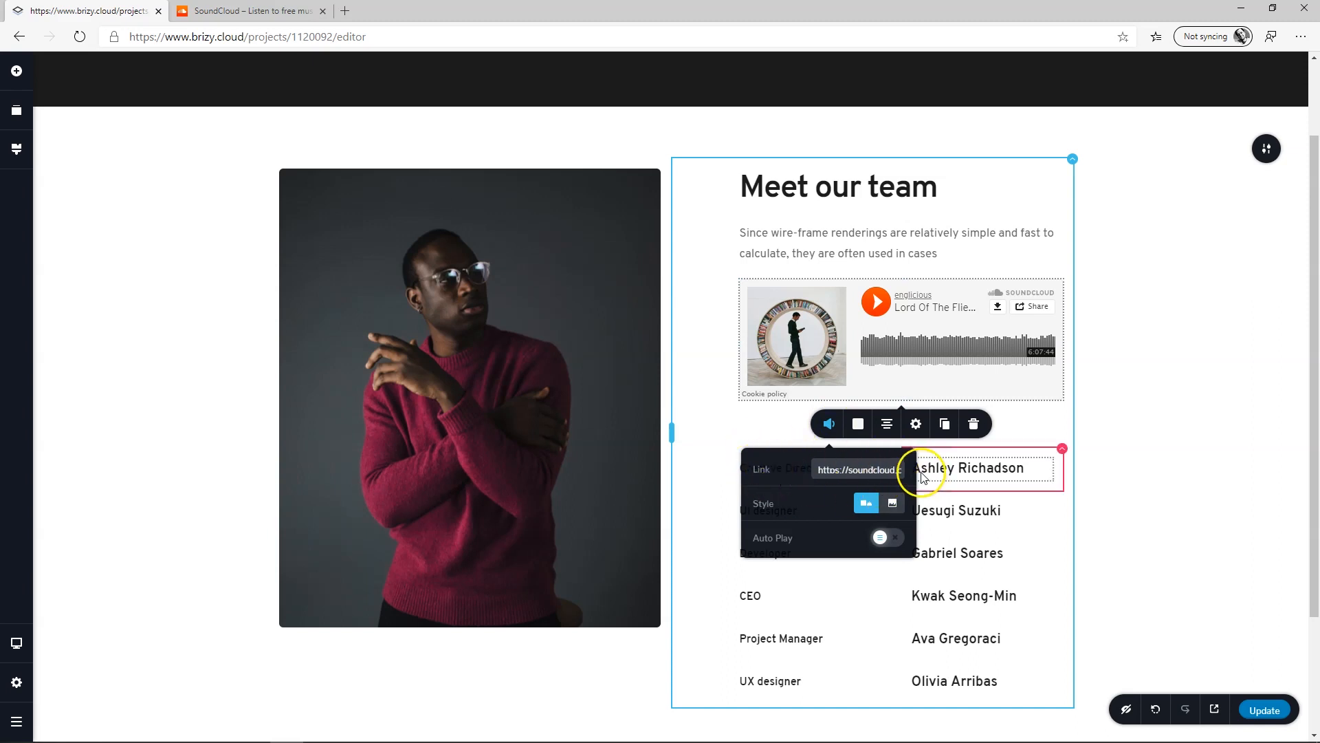
# - Switch to SoundCloud and copy the share link of the trending track Falling
pyautogui.hotkey('ctrl', 'Tab')
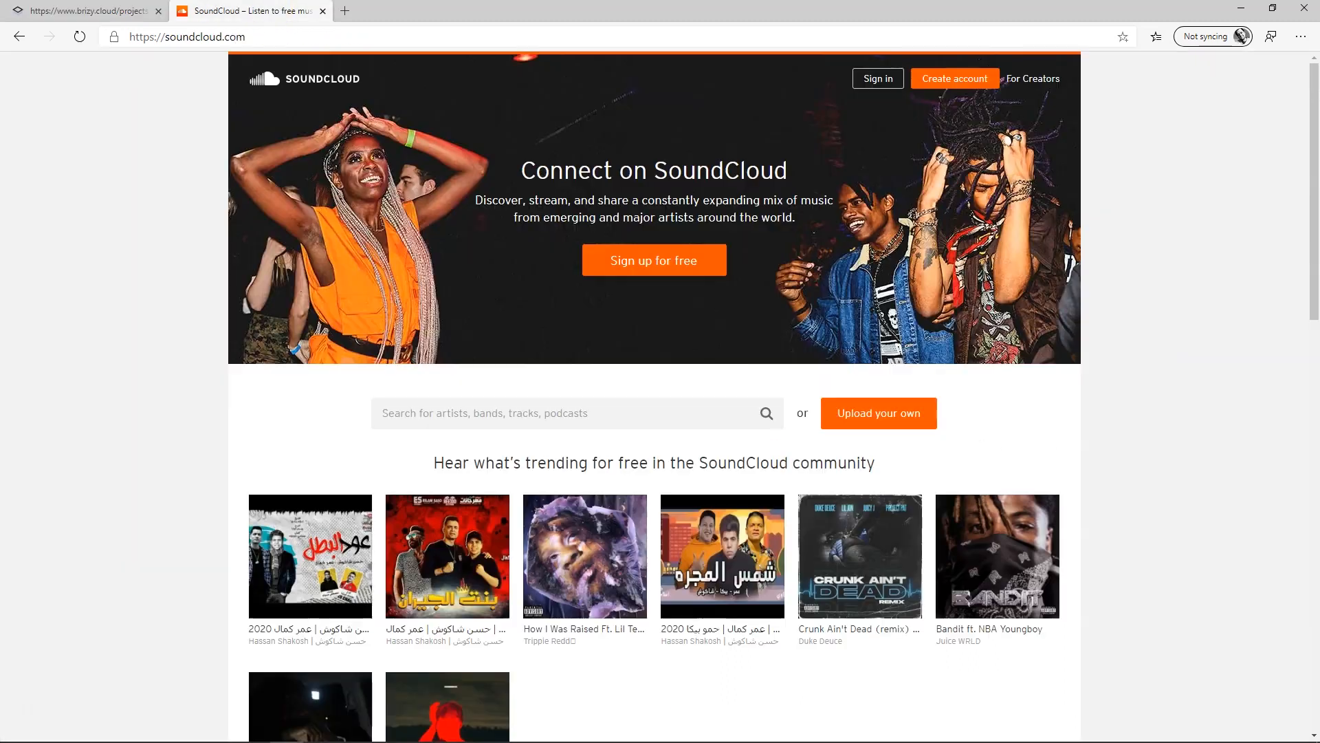
pyautogui.scroll(-5, 212, 249)
pyautogui.moveTo(477, 447)
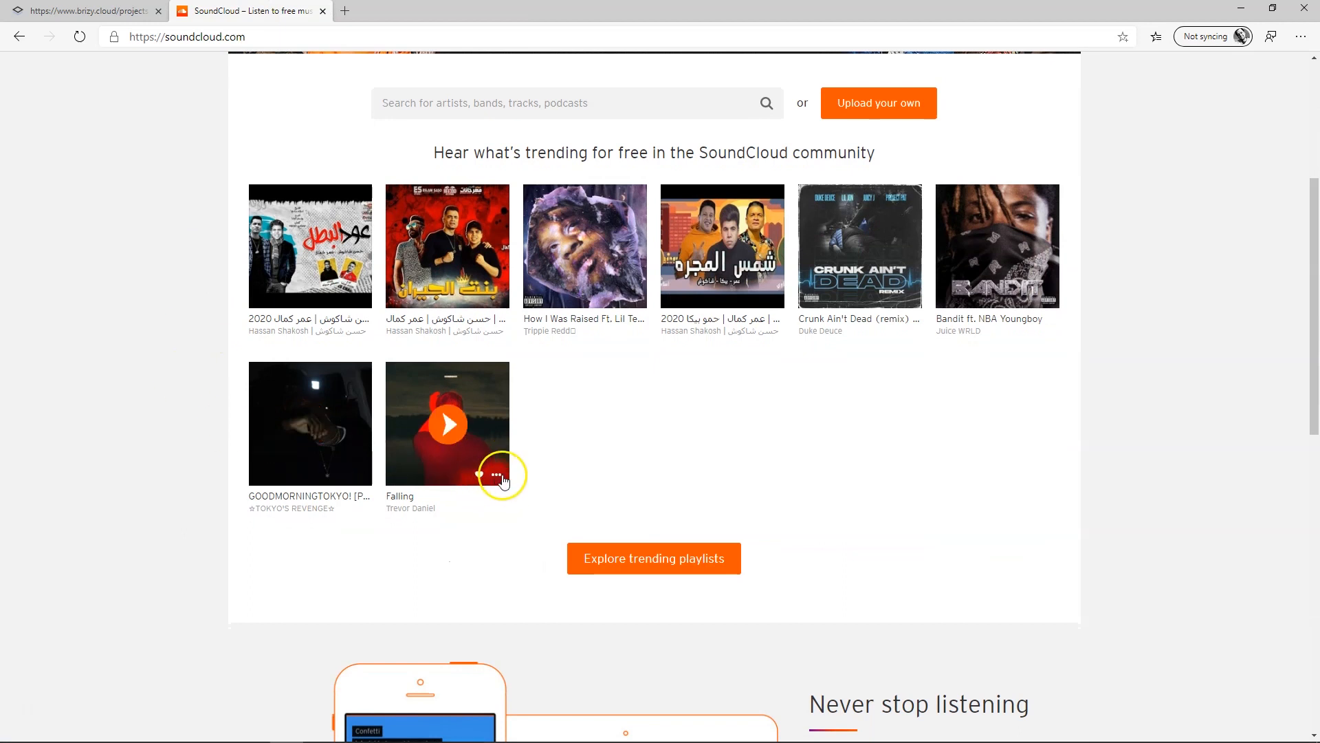
pyautogui.click(500, 479)
pyautogui.click(510, 513)
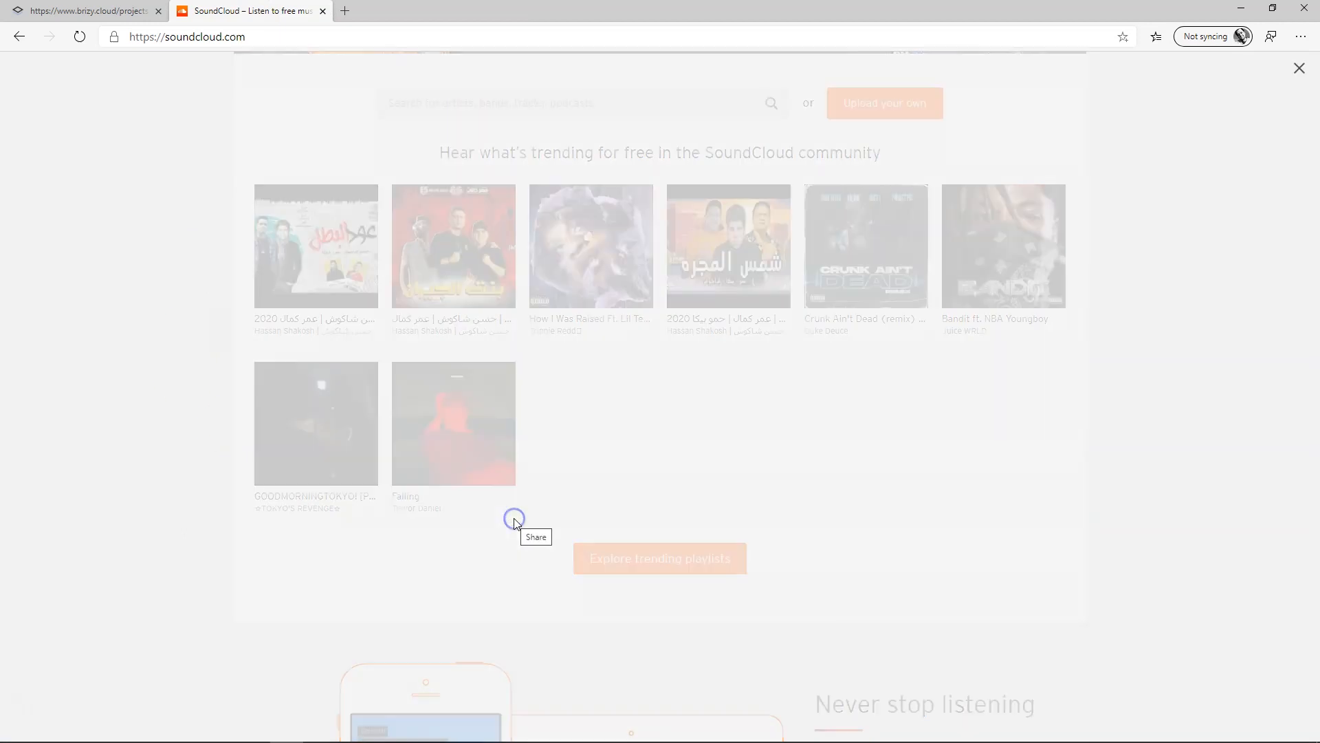
pyautogui.click(604, 370)
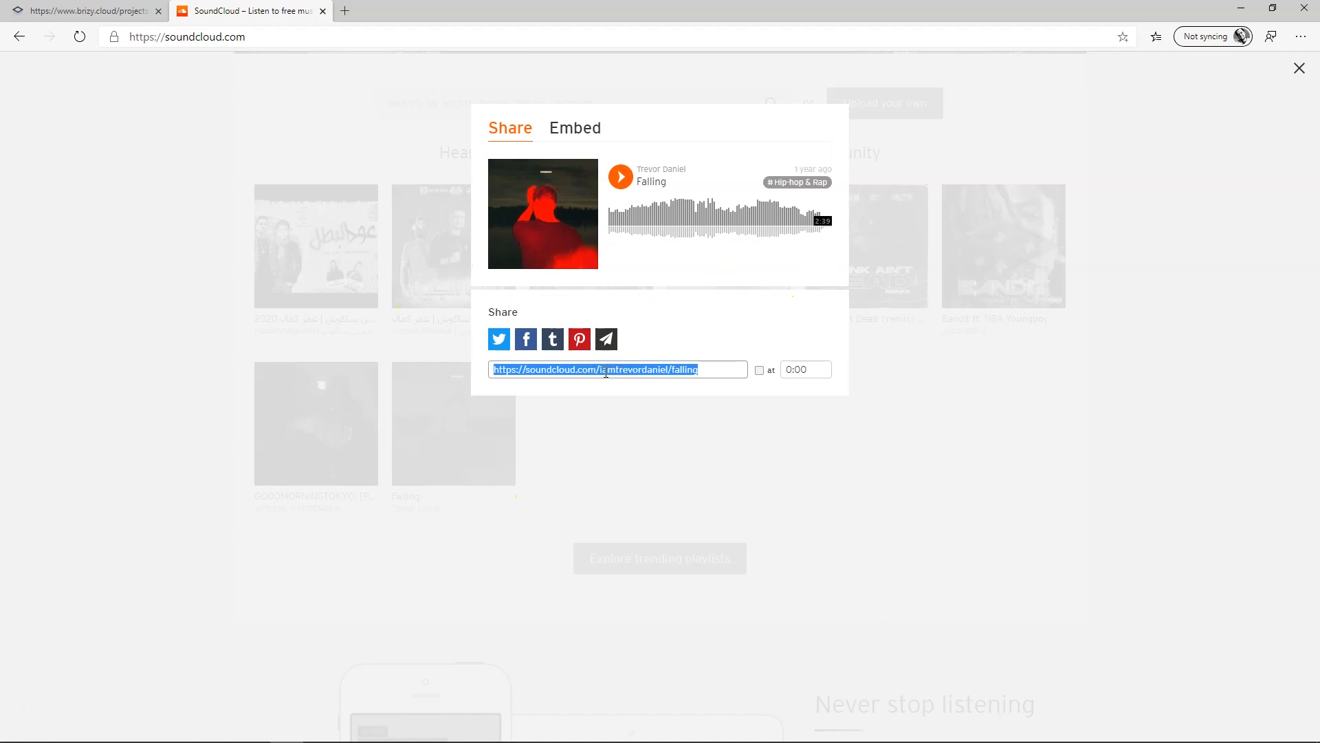
# - Switch back to the Brizy editor and replace the audio element's link with the copied SoundCloud track link
pyautogui.click(90, 10)
pyautogui.click(863, 467)
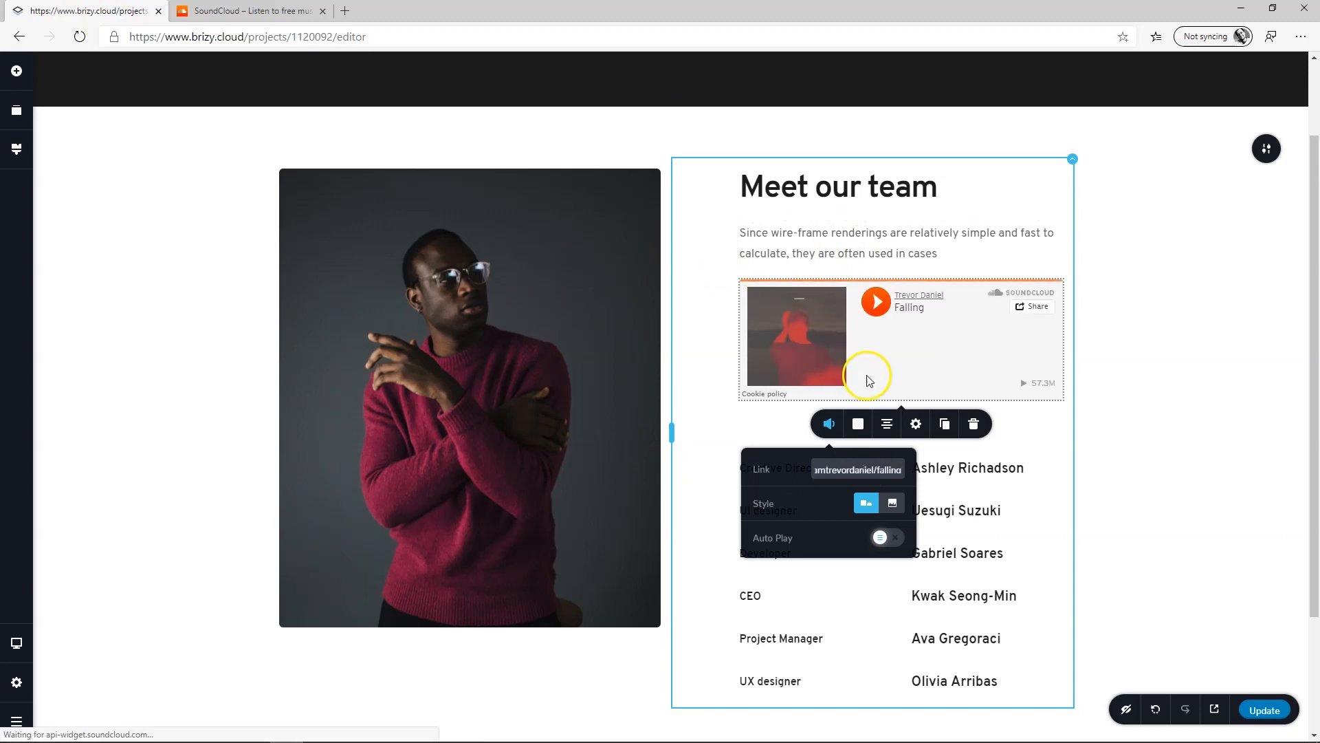
pyautogui.click(1131, 399)
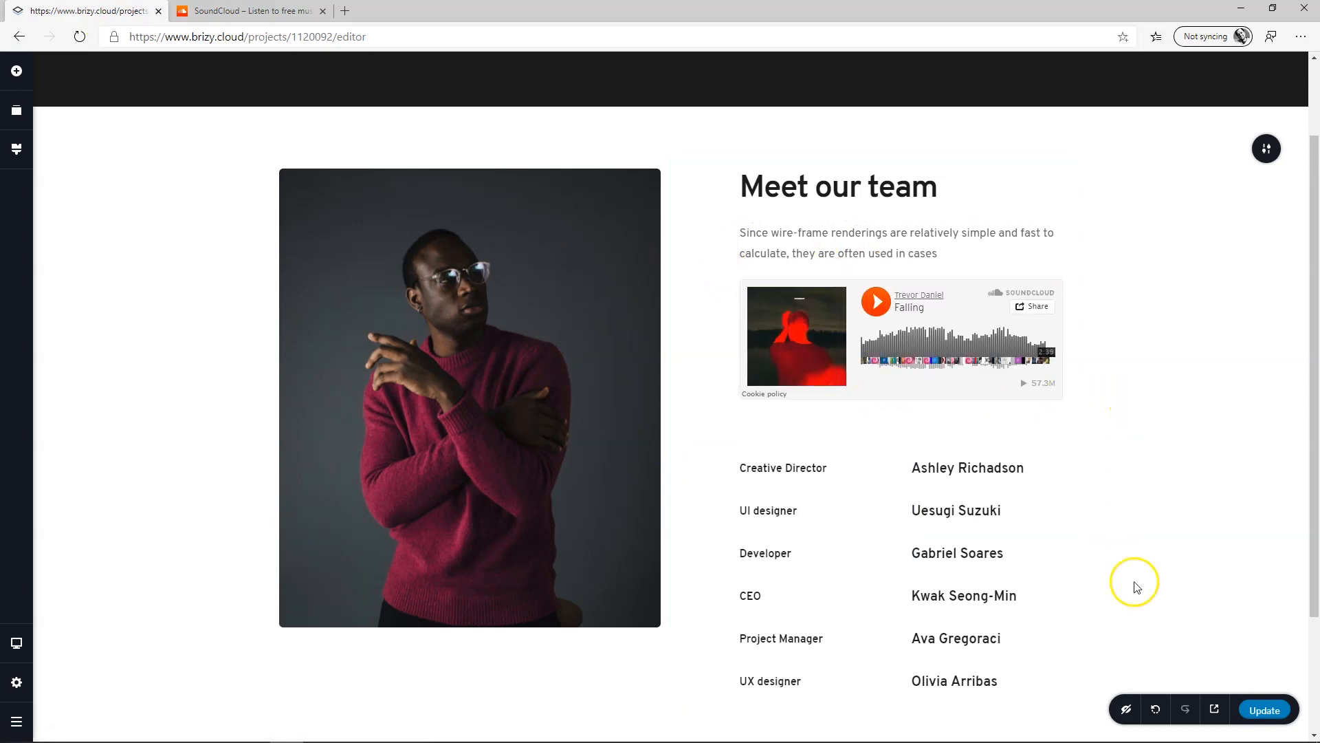
# - Update the page and open its published version
pyautogui.click(1262, 710)
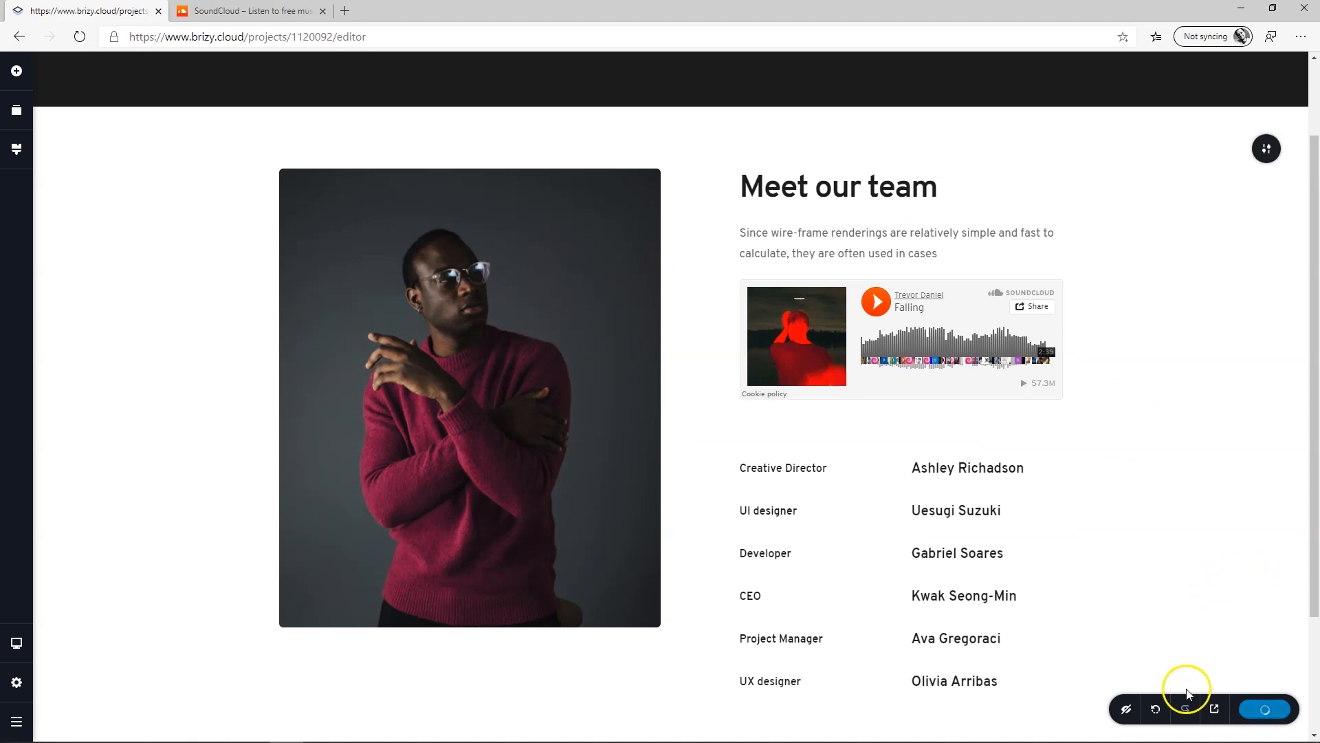
pyautogui.click(1213, 710)
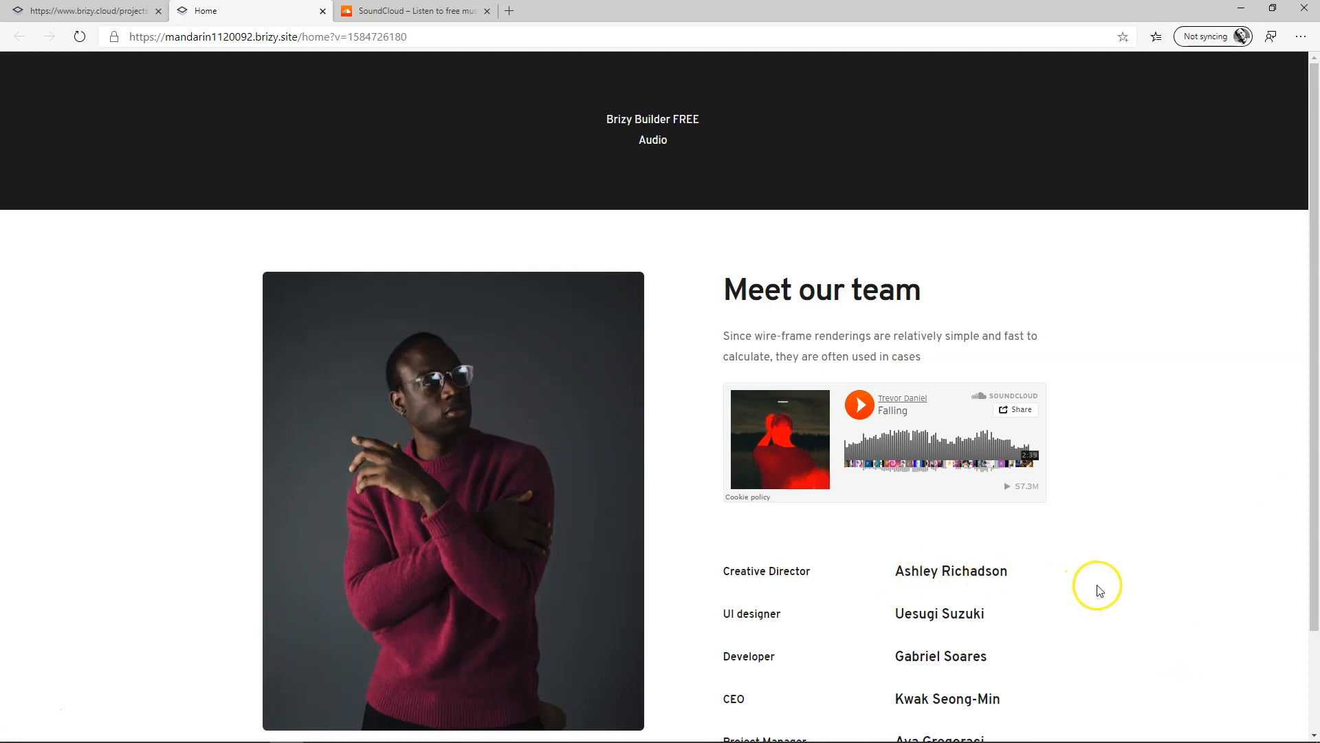
# - Play and pause the Falling track on the published page, and return to the page editor
pyautogui.scroll(-2, 1096, 587)
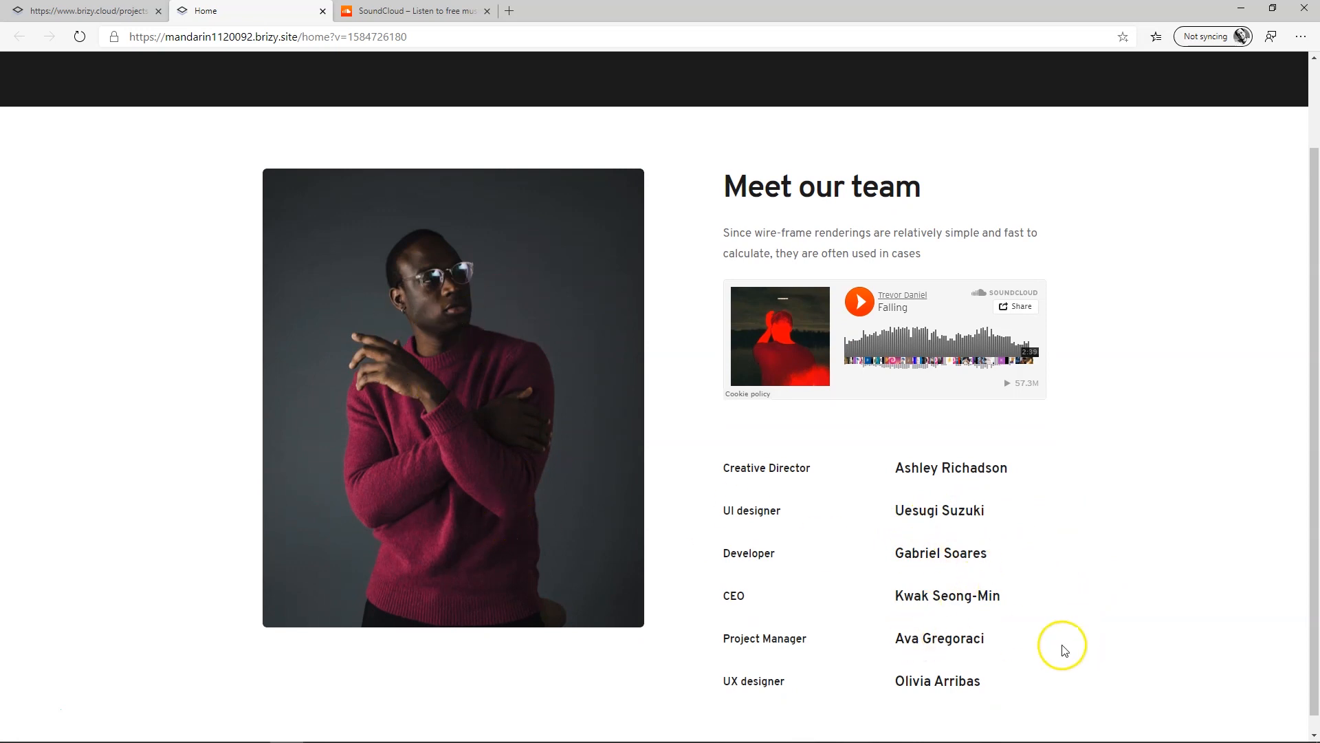
pyautogui.click(859, 301)
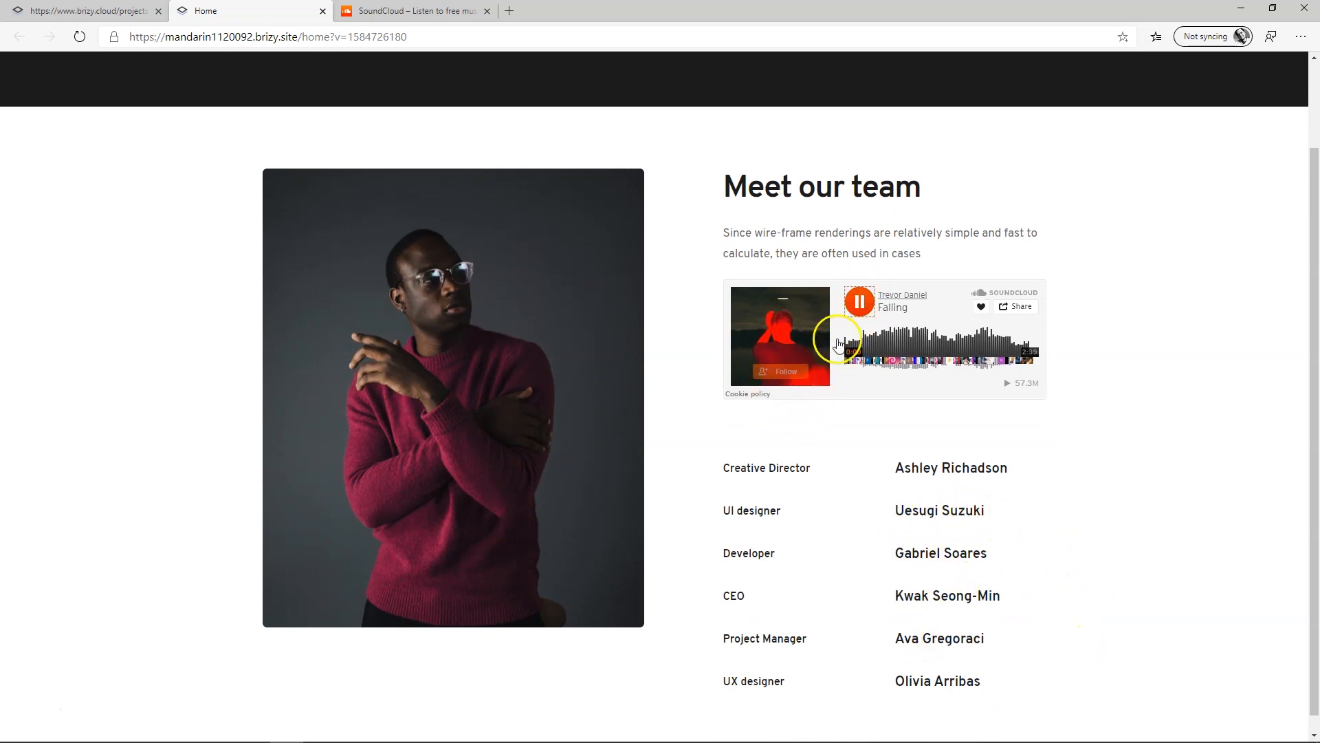
pyautogui.click(863, 305)
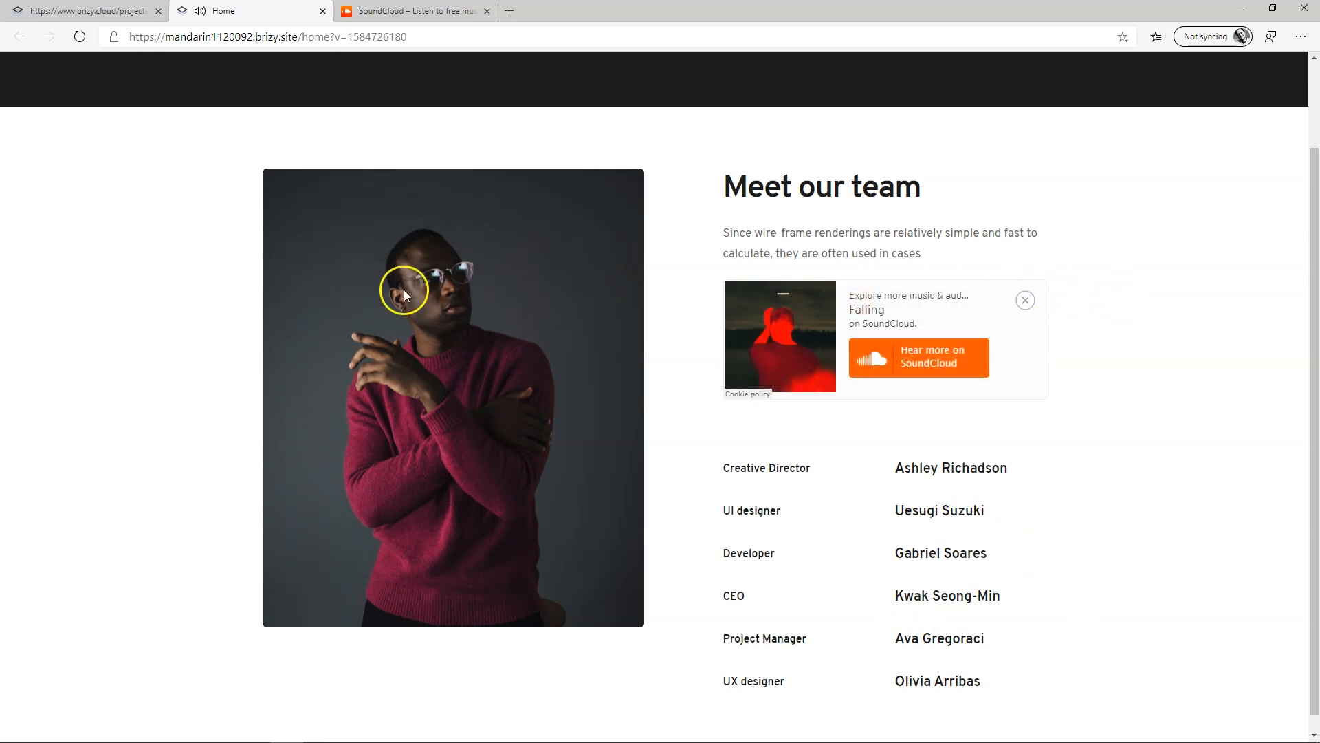
pyautogui.click(115, 11)
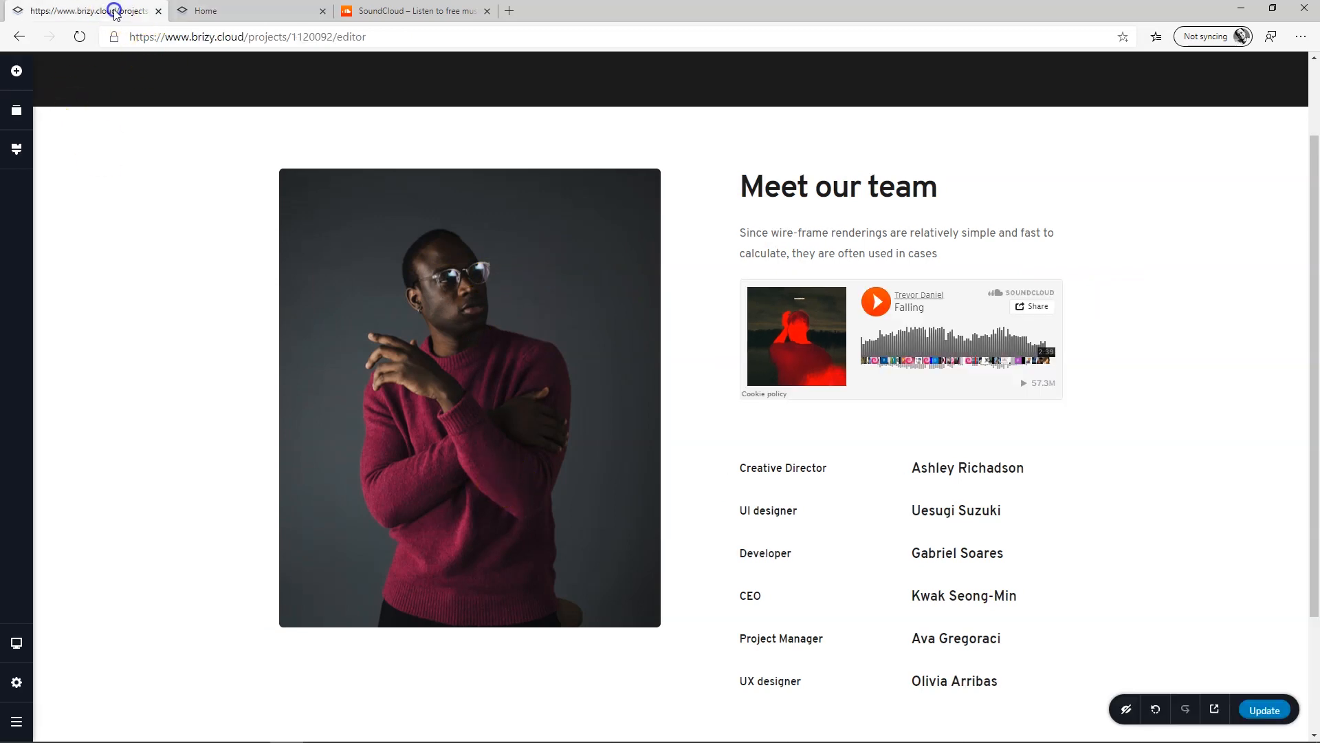
# - Resize the audio player in the Meet our team column to a smaller height
pyautogui.click(924, 339)
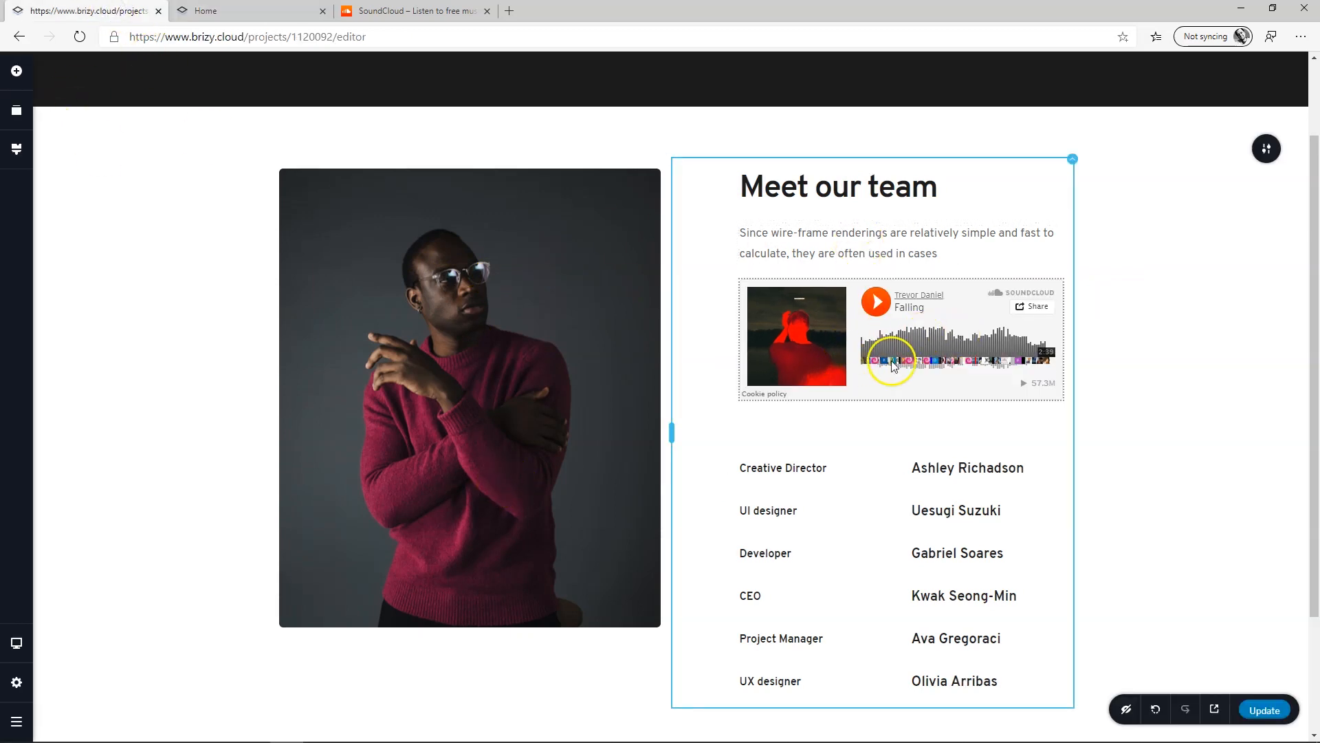
pyautogui.click(984, 348)
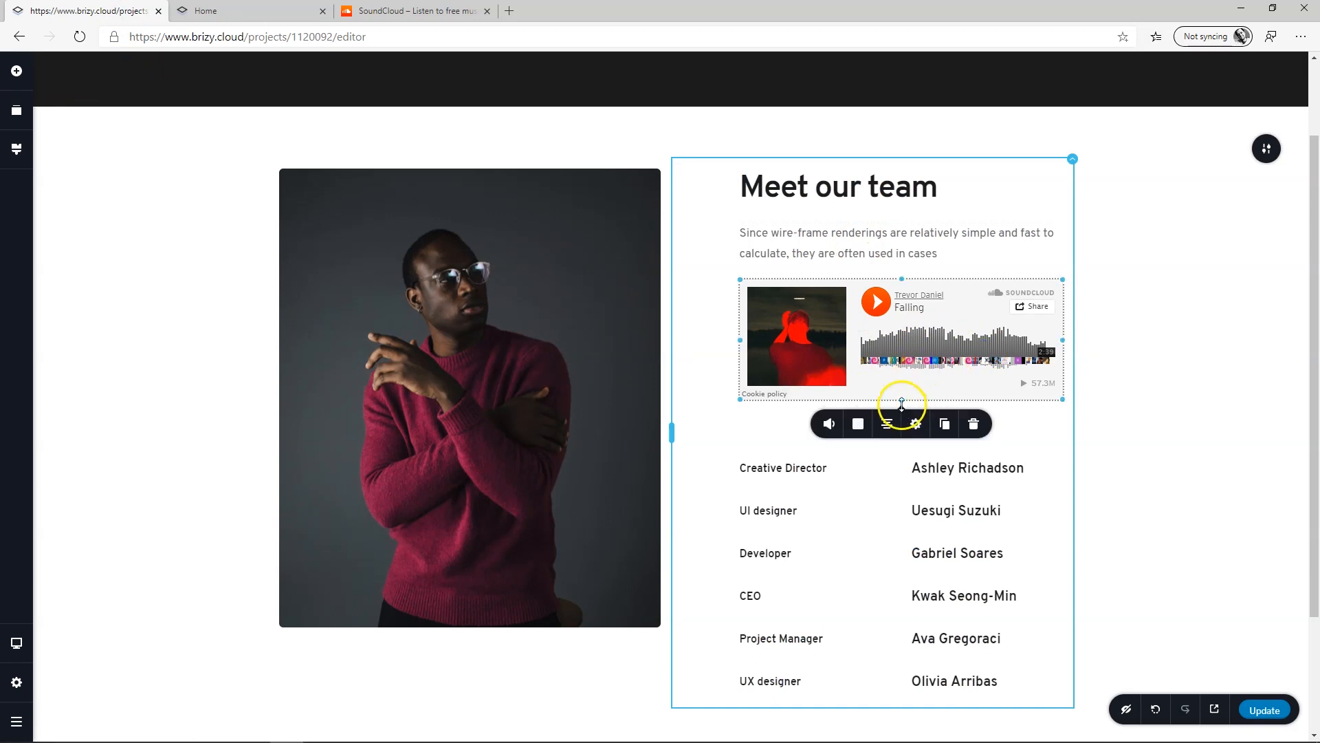
pyautogui.moveTo(901, 399)
pyautogui.mouseDown()
pyautogui.moveTo(908, 344)
pyautogui.moveTo(904, 428)
pyautogui.moveTo(902, 408)
pyautogui.mouseUp()
pyautogui.click(786, 304)
pyautogui.click(903, 421)
pyautogui.moveTo(742, 344); pyautogui.dragTo(706, 333)
pyautogui.moveTo(899, 398); pyautogui.dragTo(895, 352)
# - Move the audio player beneath the photo and team columns so that it spans the full block width
pyautogui.scroll(-2, 896, 353)
pyautogui.moveTo(842, 227); pyautogui.dragTo(652, 591)
pyautogui.scroll(-1, 652, 591)
# - Enlarge the full-width audio player's height to 175 px
pyautogui.click(654, 510)
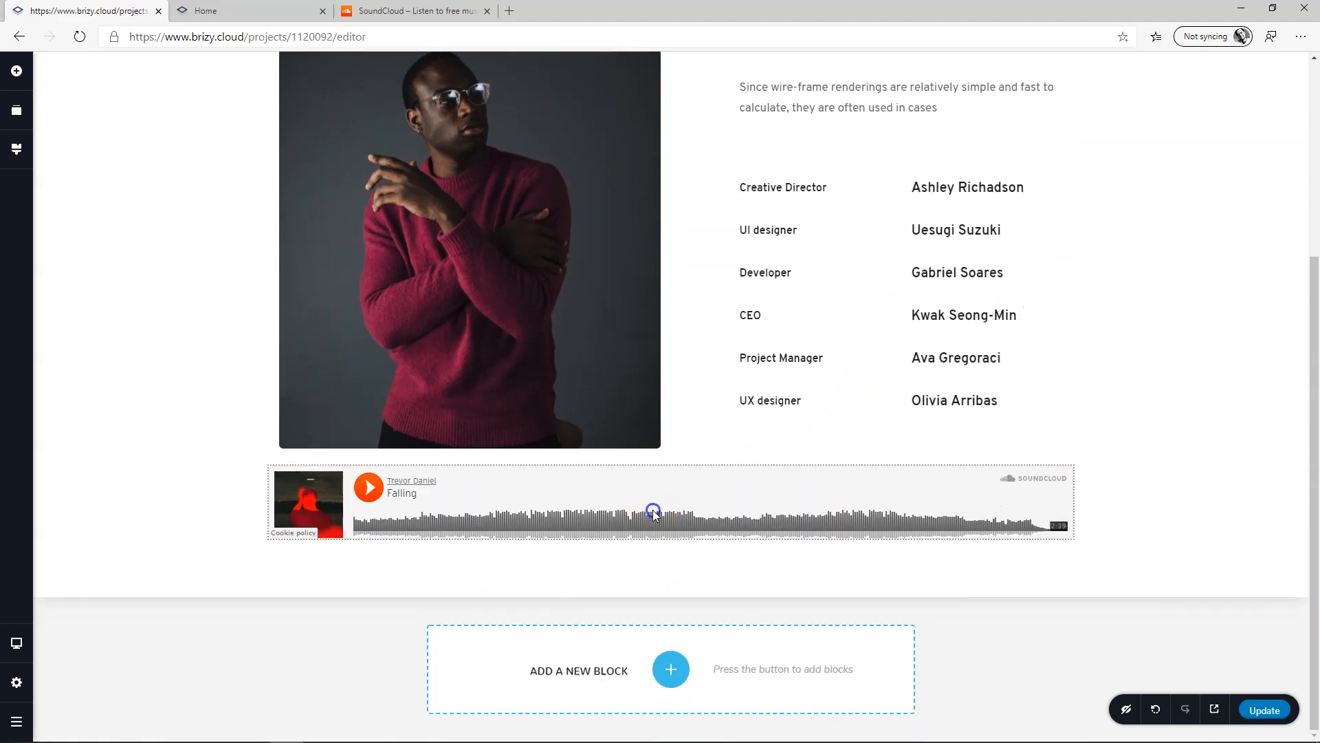
pyautogui.moveTo(674, 542); pyautogui.dragTo(675, 648)
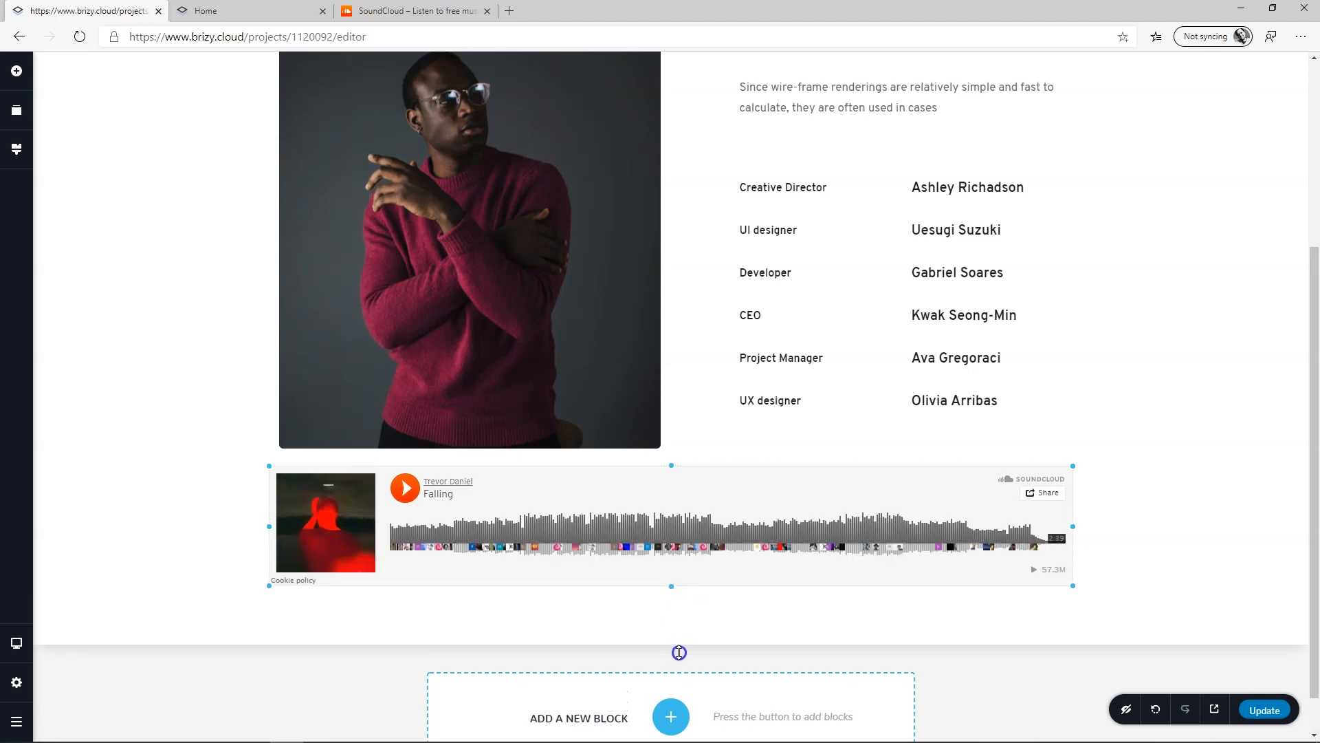
pyautogui.scroll(2, 1132, 549)
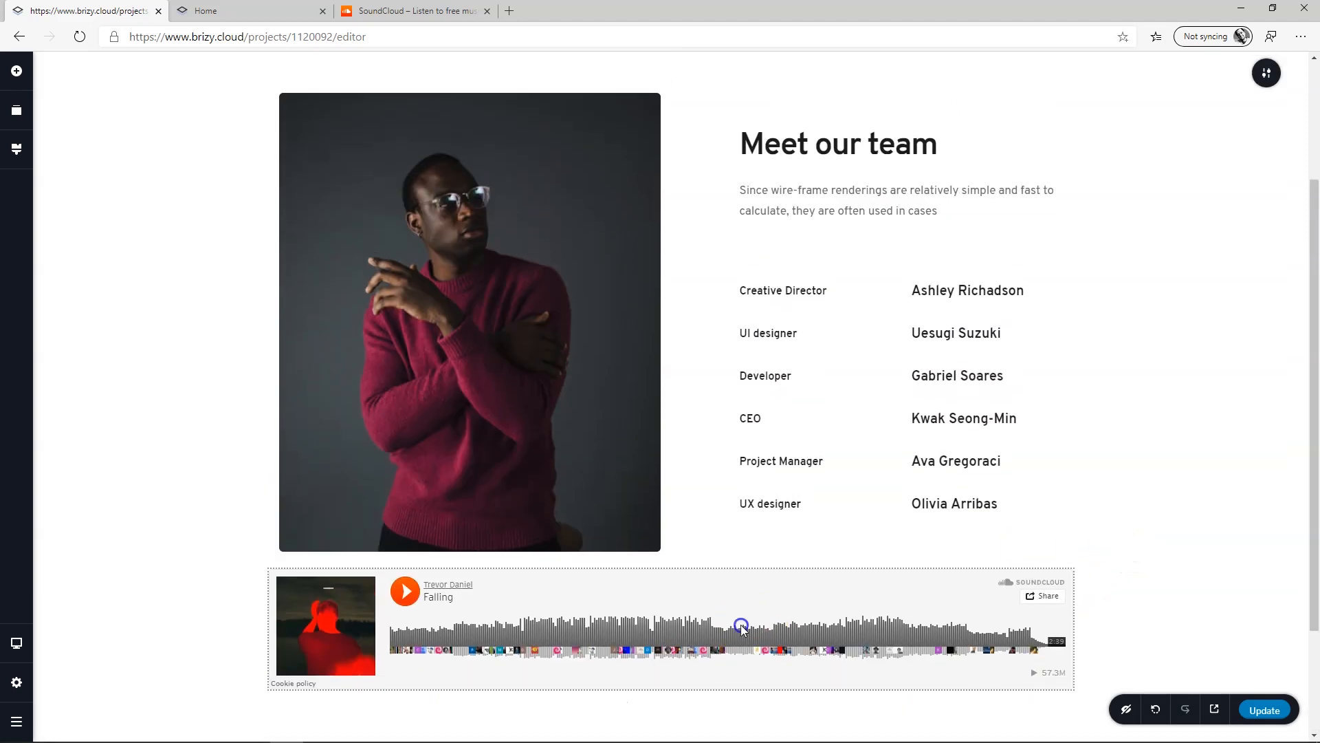
pyautogui.click(741, 626)
pyautogui.scroll(-2, 763, 604)
# - Raise the full-width audio player's height to 300 px and reduce it to 177 px
pyautogui.click(685, 396)
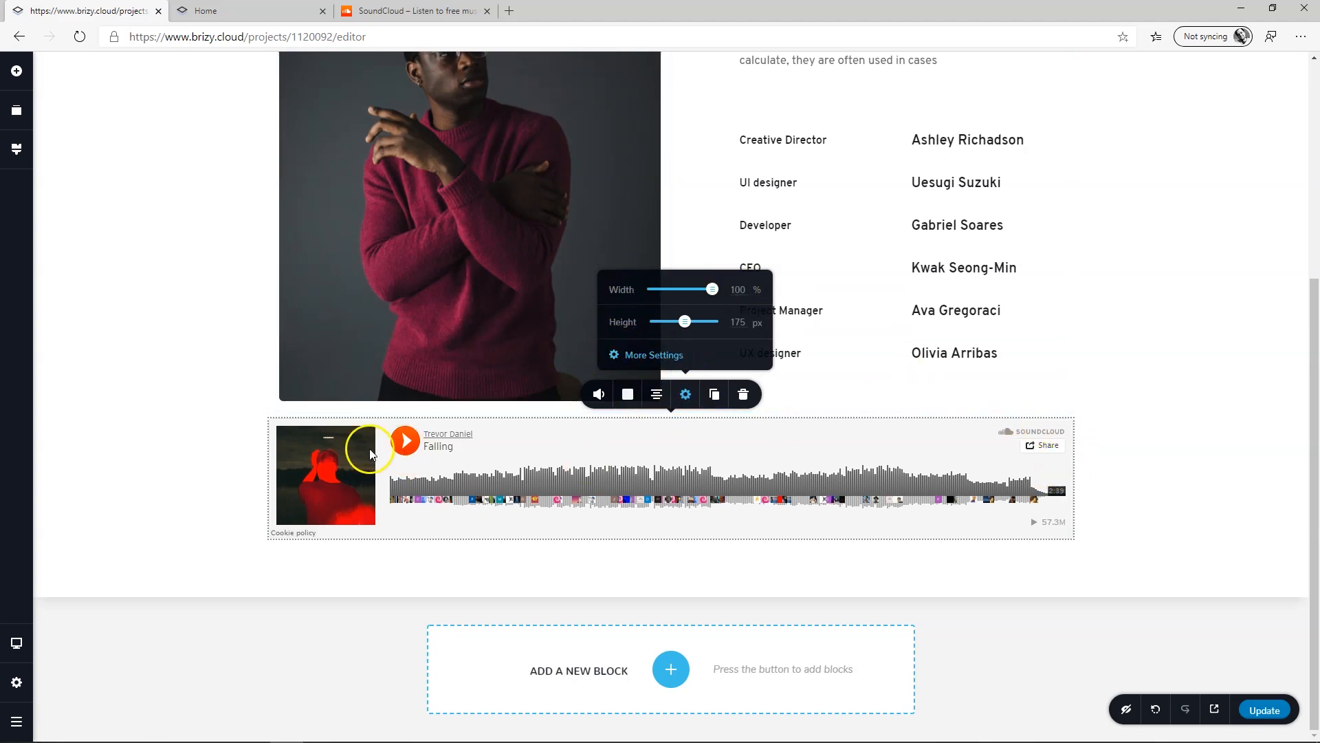
pyautogui.scroll(2, 1008, 526)
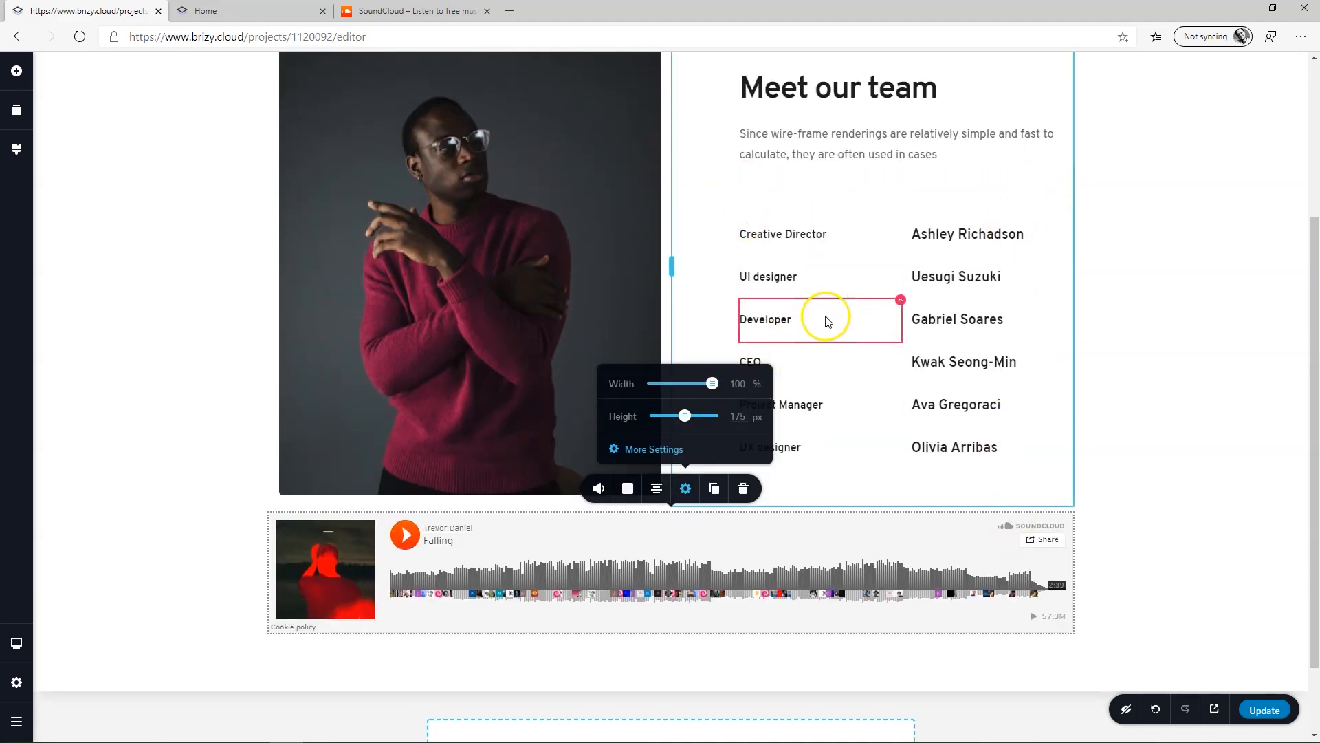
pyautogui.scroll(-2, 825, 319)
pyautogui.moveTo(683, 321); pyautogui.dragTo(728, 320)
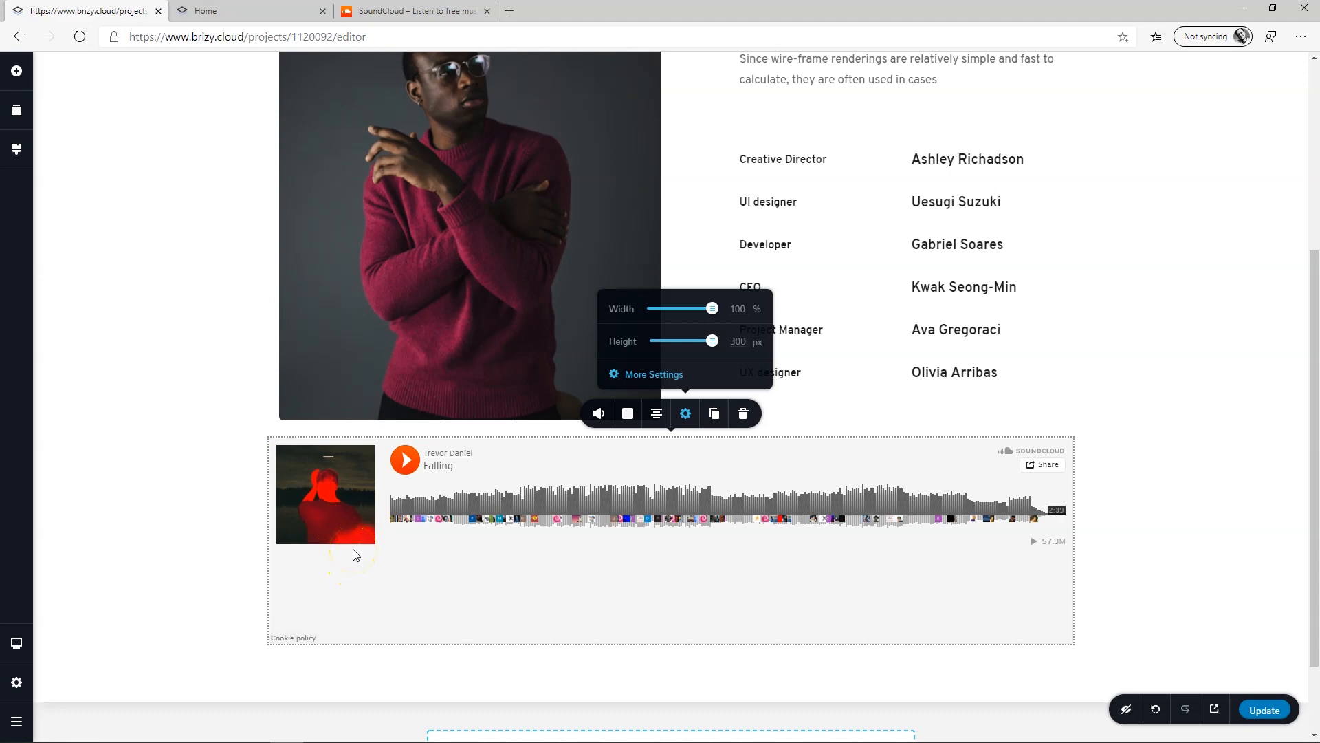
pyautogui.moveTo(714, 343); pyautogui.dragTo(687, 347)
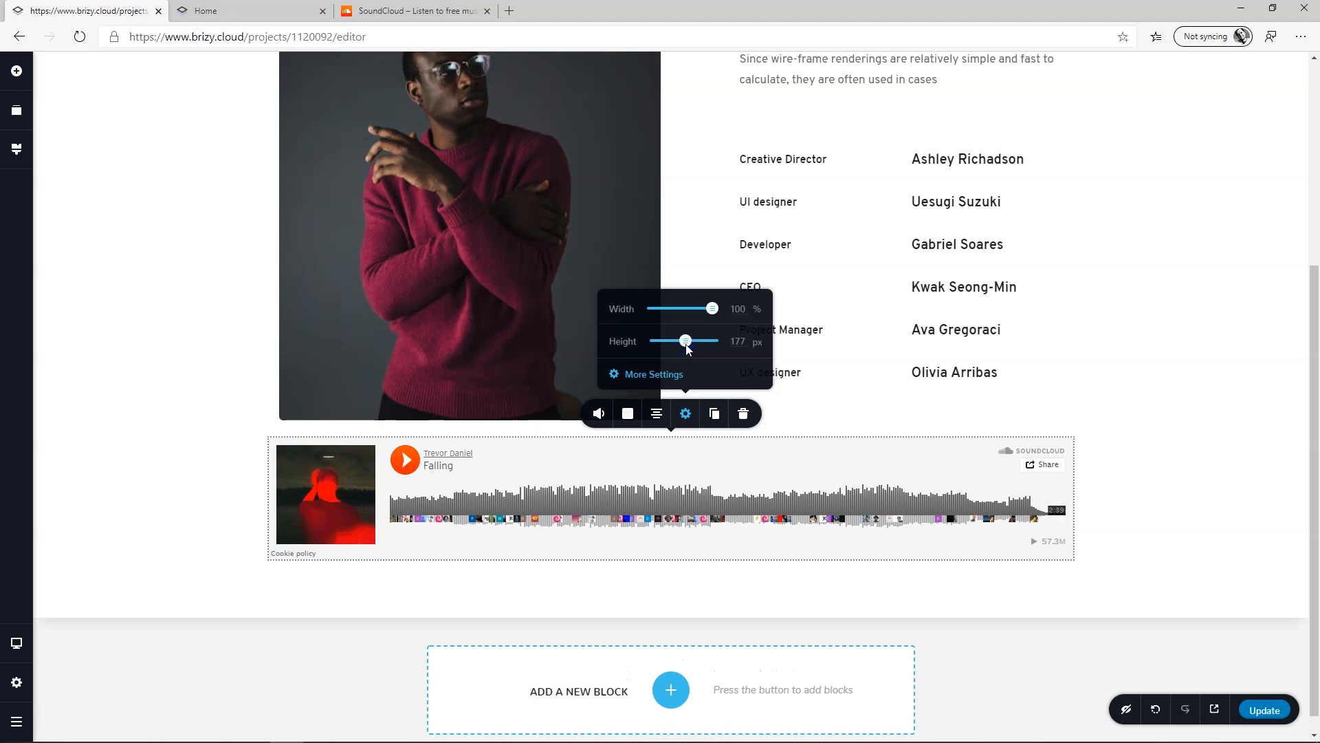
# - Change the audio player's style to the one that fills the player with the track's cover artwork
pyautogui.click(599, 413)
pyautogui.click(546, 335)
pyautogui.click(664, 336)
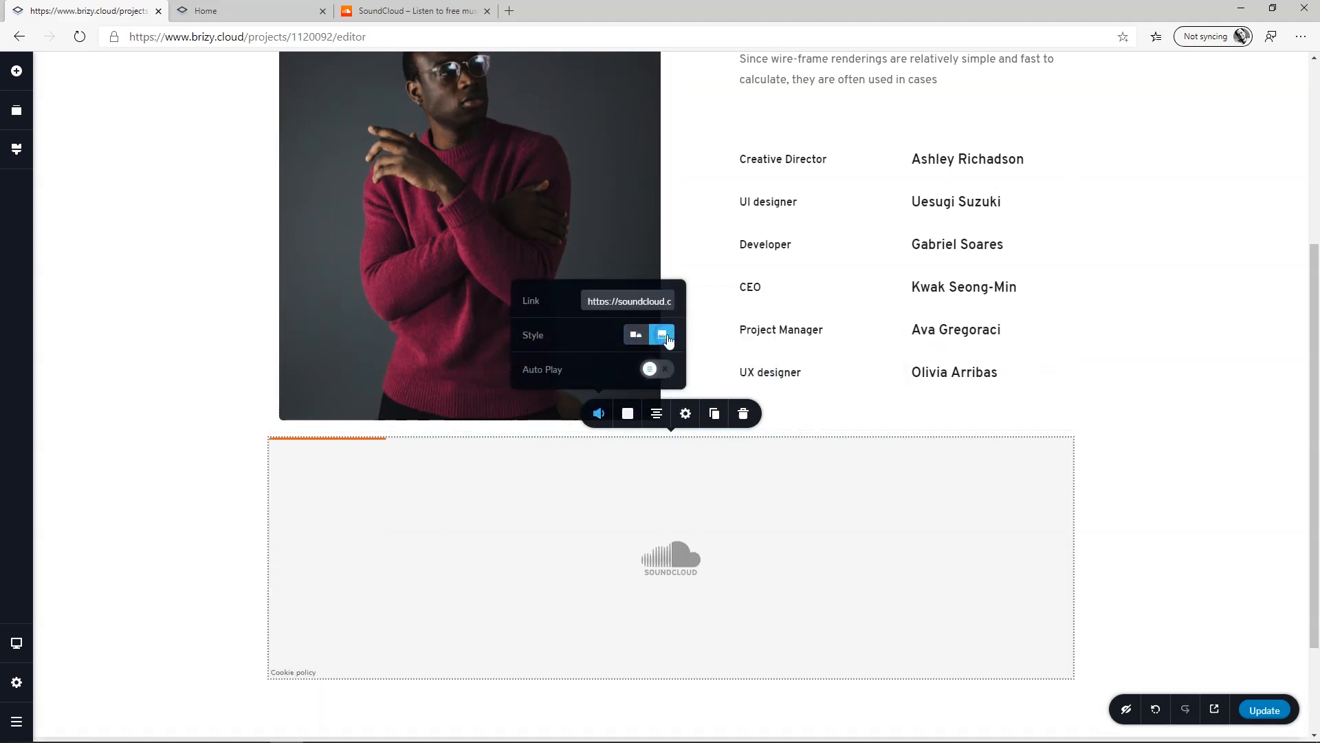
pyautogui.click(703, 514)
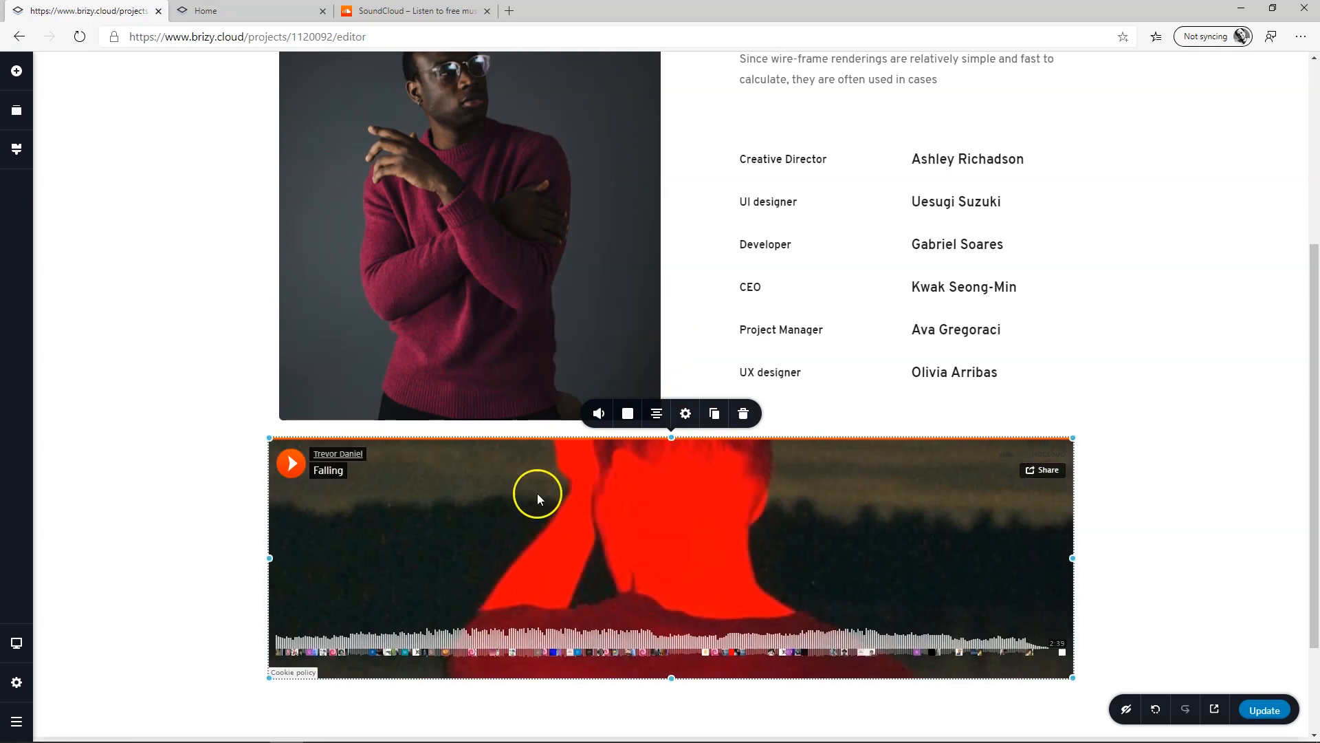
# - Move the artwork-style audio player back into the Meet our team column, directly below the intro paragraph
pyautogui.moveTo(650, 527); pyautogui.dragTo(907, 183)
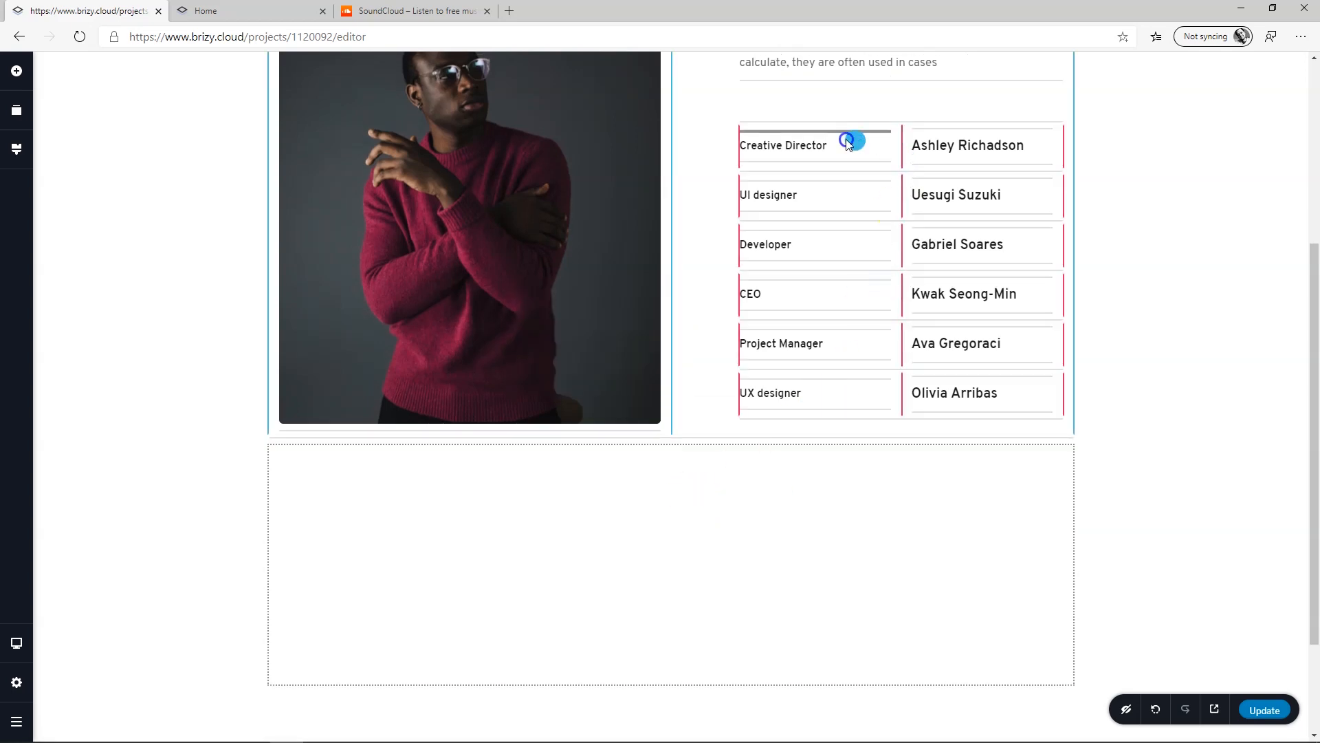
pyautogui.moveTo(846, 139); pyautogui.dragTo(841, 139)
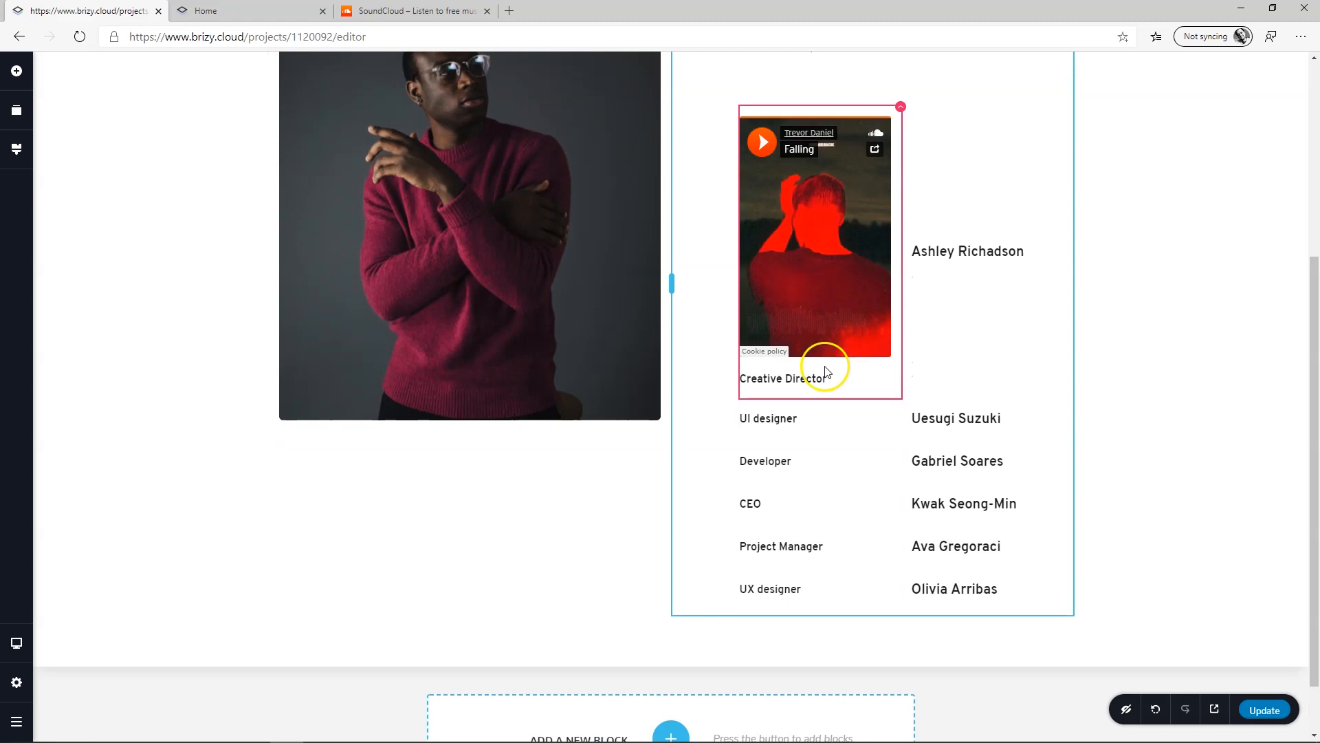
pyautogui.scroll(3, 840, 227)
pyautogui.moveTo(821, 430); pyautogui.dragTo(828, 277)
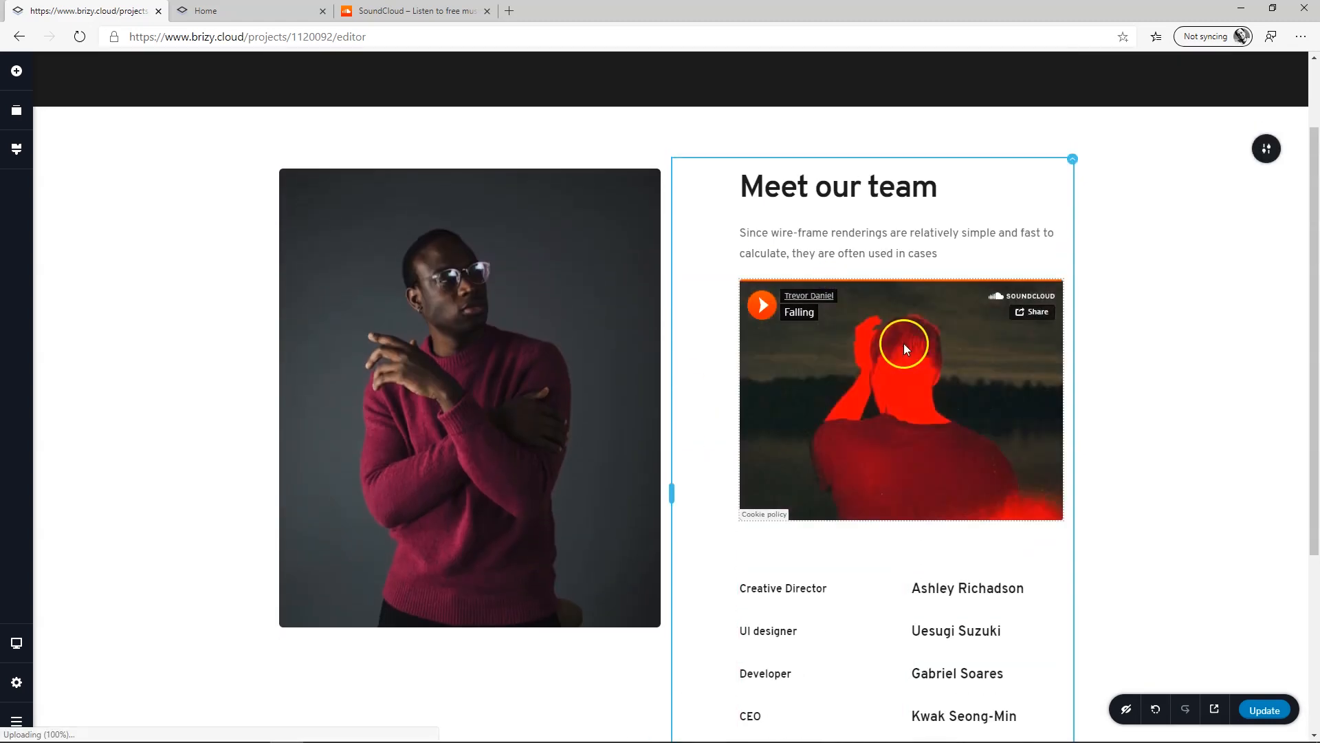
# - Set the audio player's height to 400 px
pyautogui.click(936, 494)
pyautogui.moveTo(901, 520)
pyautogui.mouseDown()
pyautogui.moveTo(901, 538)
pyautogui.moveTo(904, 514)
pyautogui.mouseUp()
pyautogui.click(917, 547)
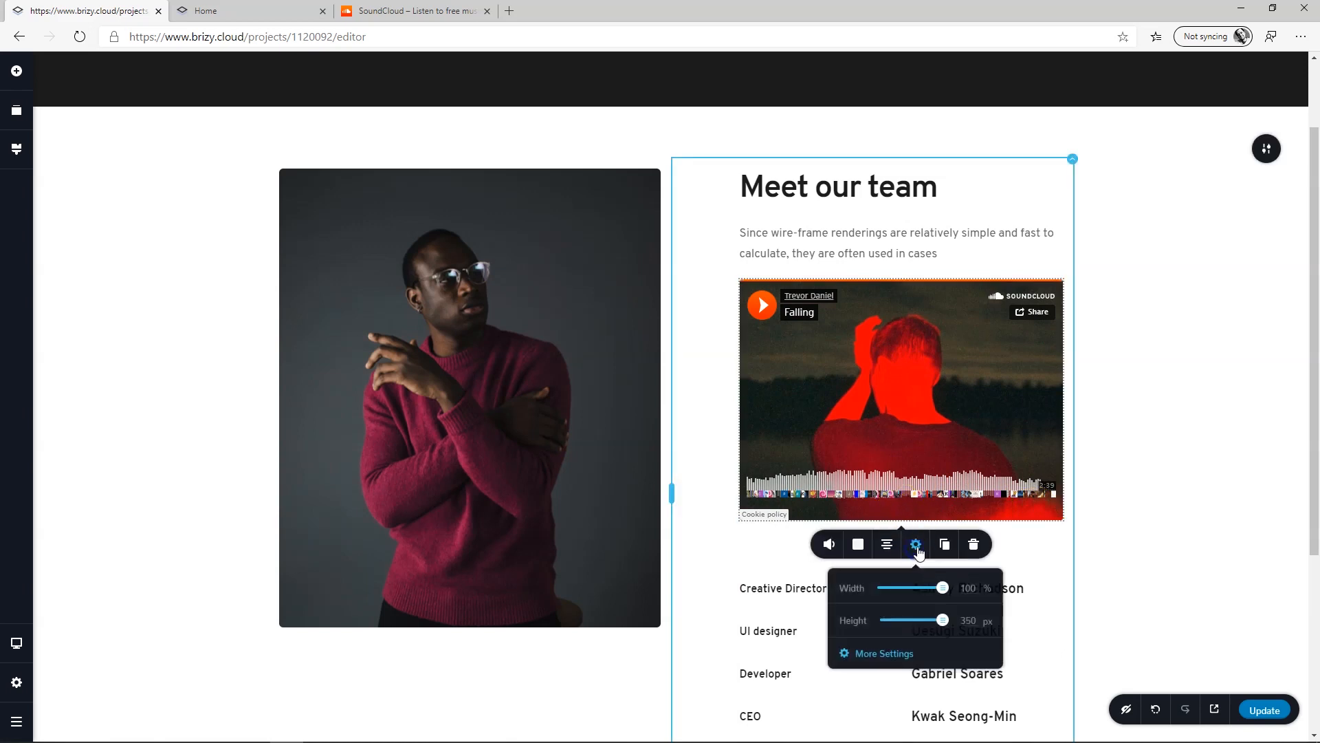
pyautogui.moveTo(944, 621); pyautogui.dragTo(981, 620)
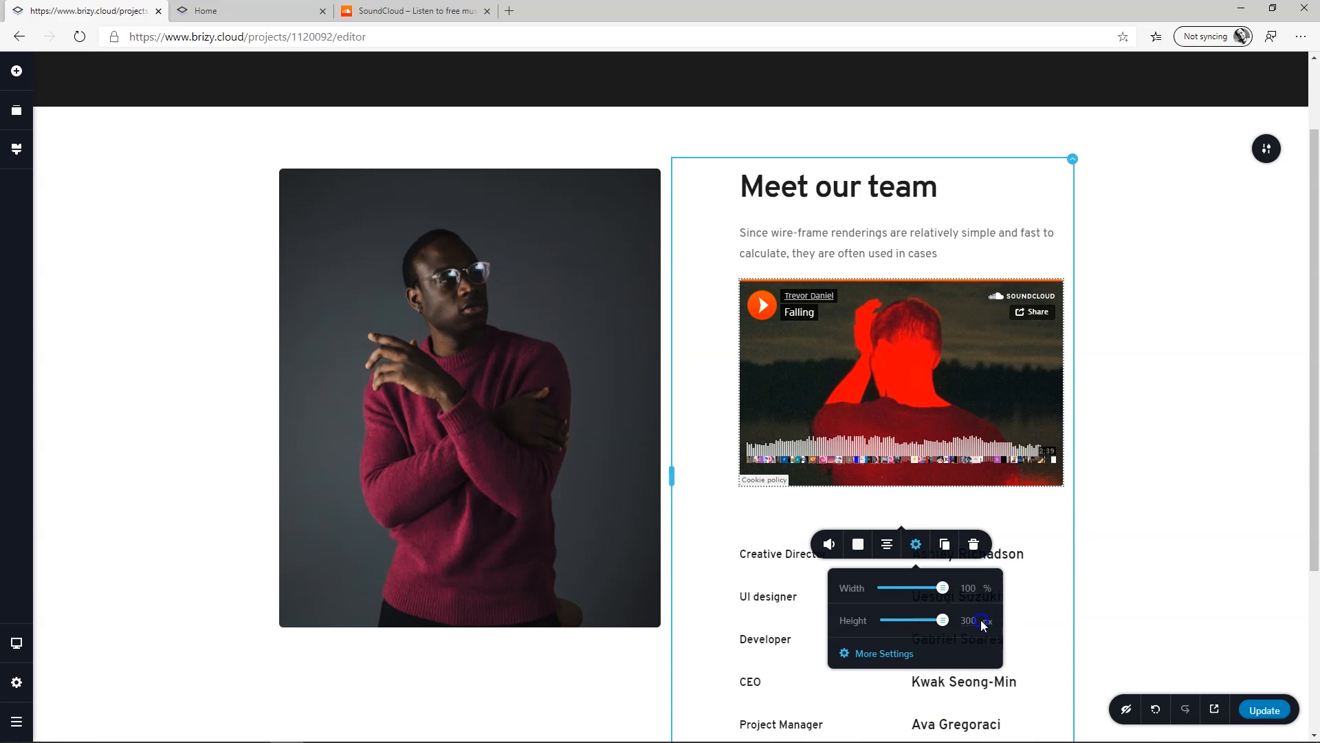
pyautogui.doubleClick(964, 619)
pyautogui.write('400')
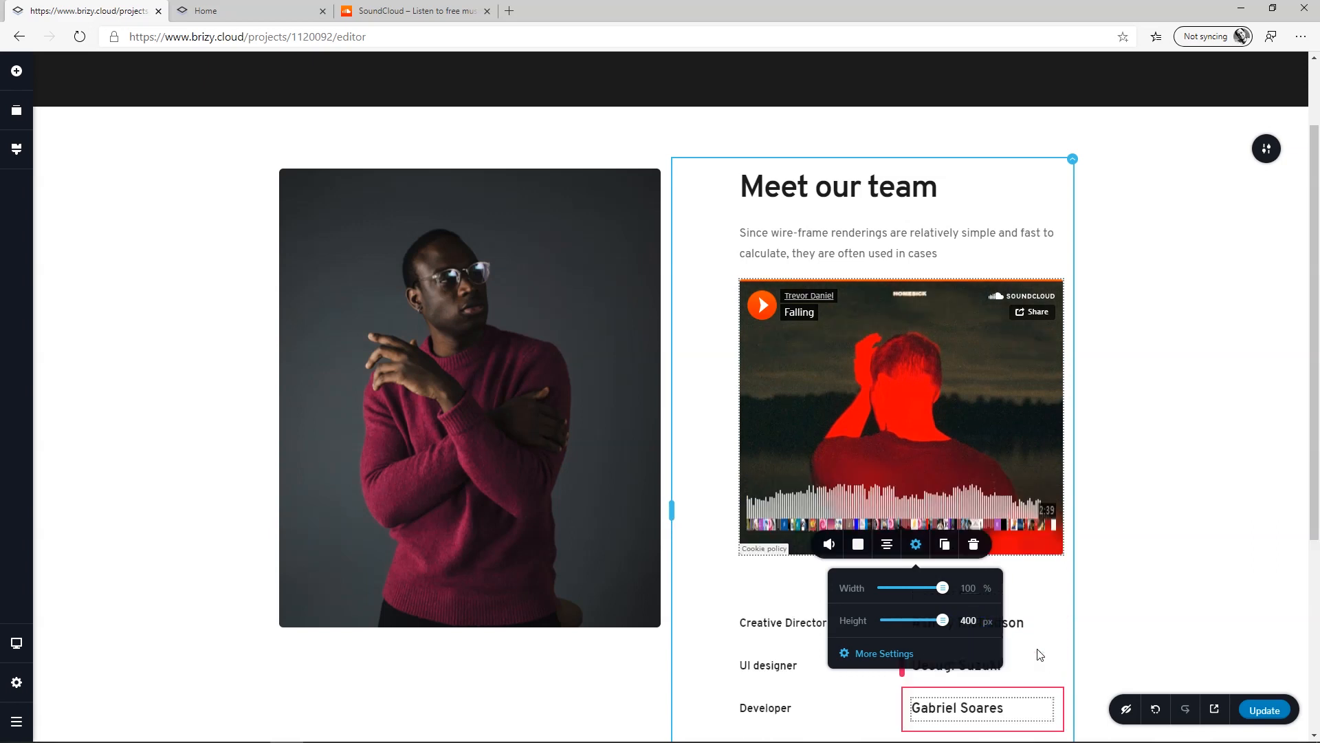
# - Reopen the audio player's size settings and try adjusting its width
pyautogui.click(984, 427)
pyautogui.click(785, 580)
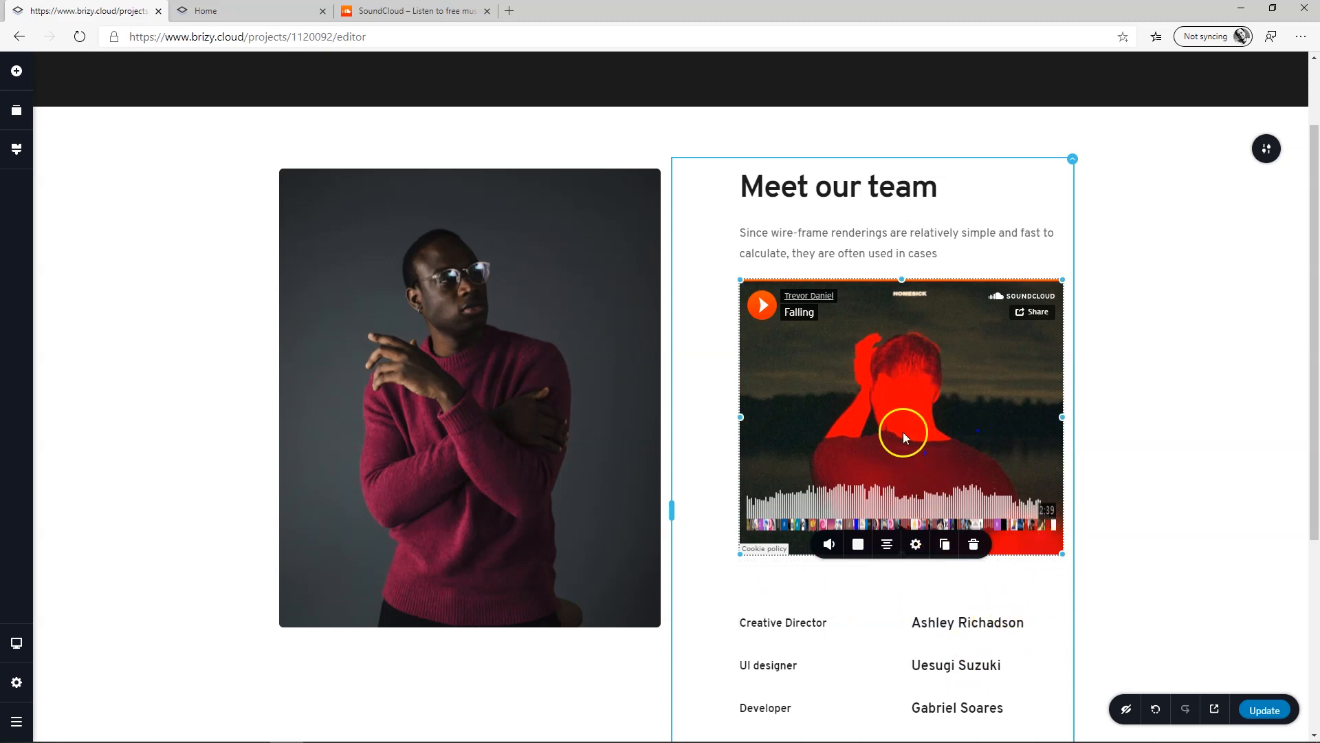
pyautogui.click(916, 545)
pyautogui.moveTo(942, 589)
pyautogui.mouseDown()
pyautogui.moveTo(909, 589)
pyautogui.moveTo(942, 589)
pyautogui.mouseUp()
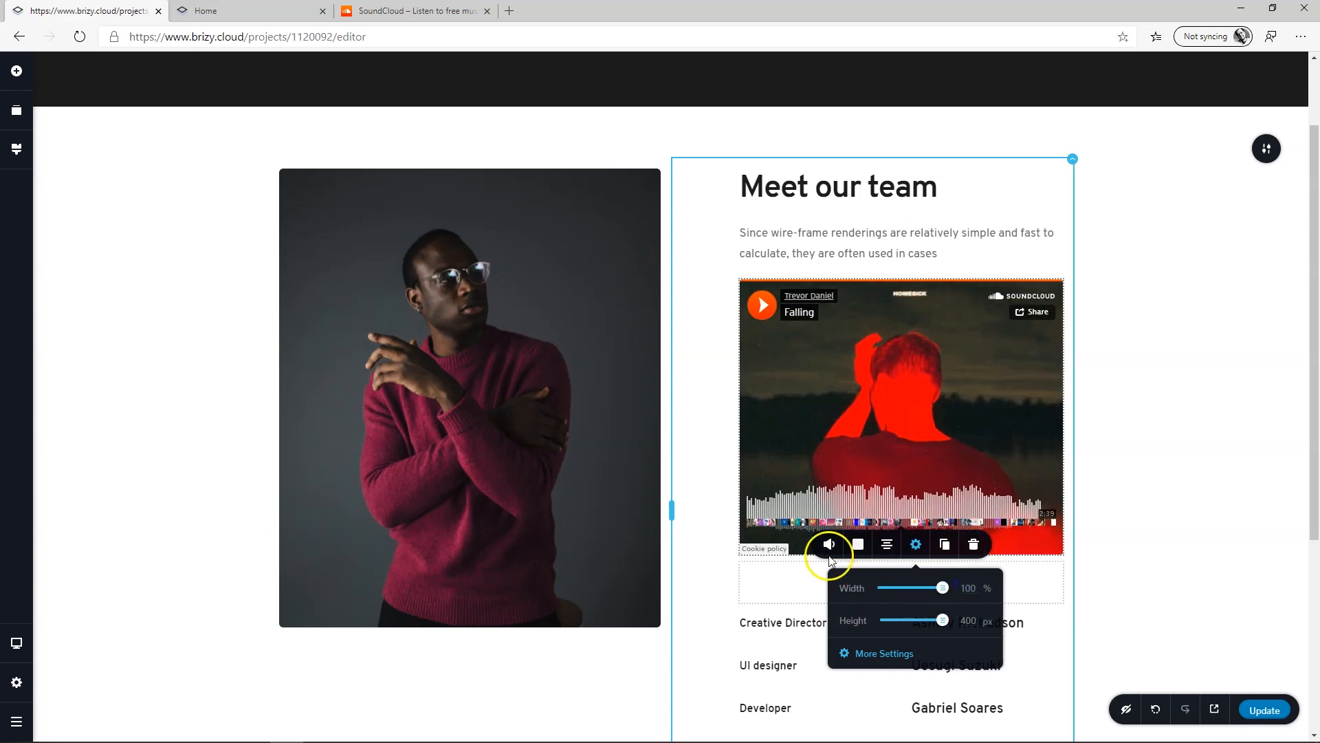
# - Turn on Auto Play for the artwork-style audio player to try it out, and turn it off again
pyautogui.click(830, 545)
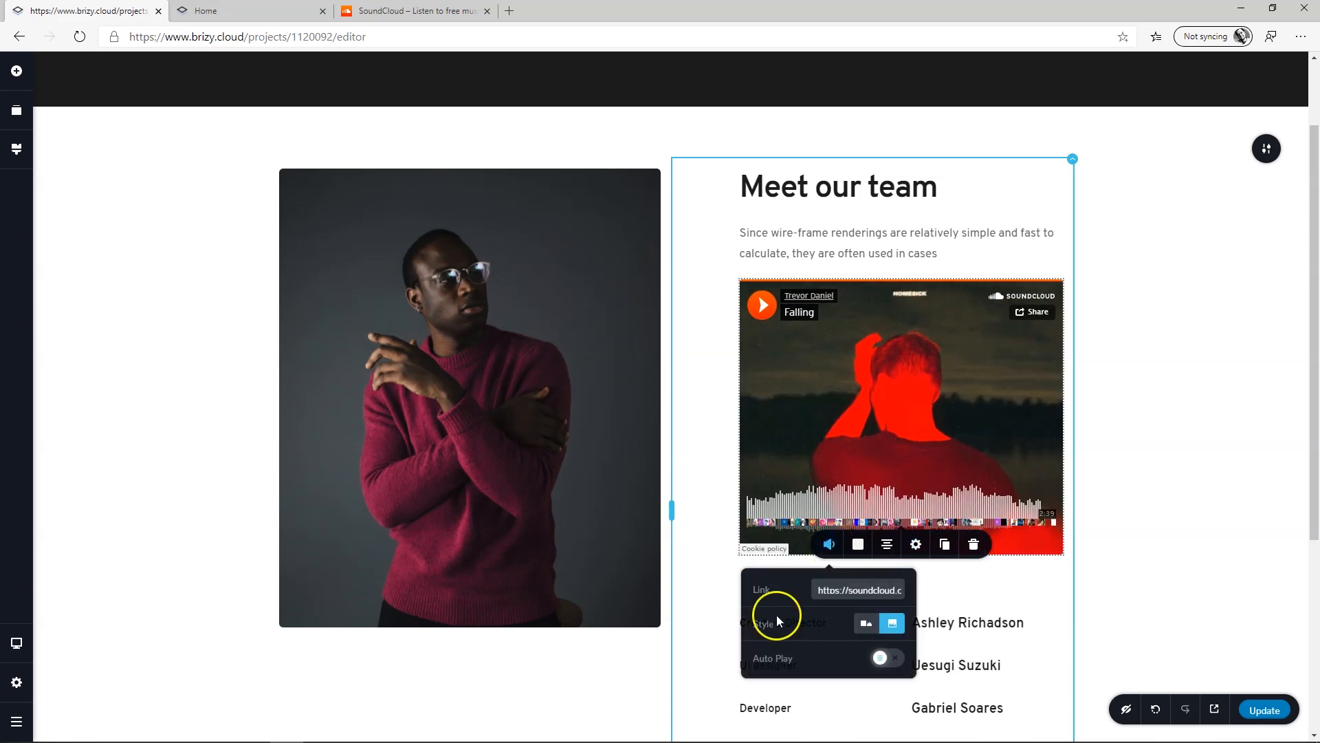
pyautogui.click(886, 658)
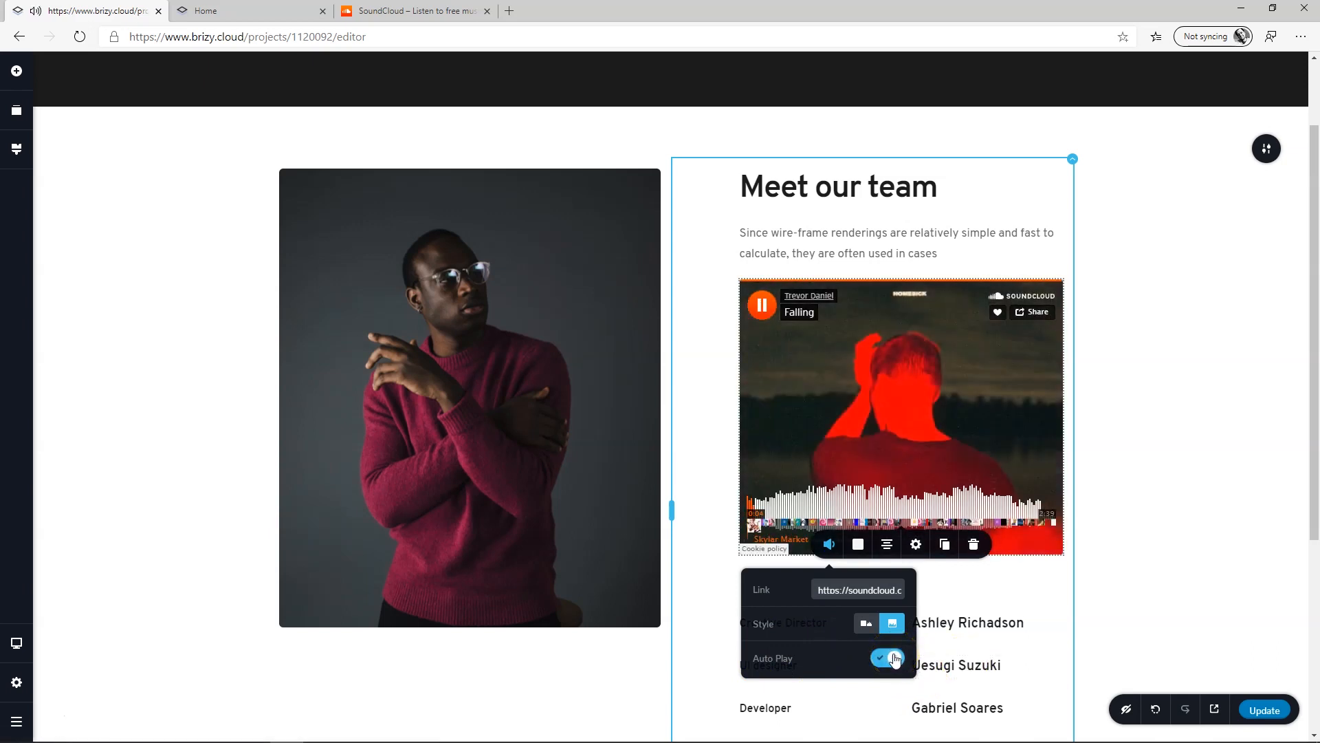
pyautogui.click(894, 658)
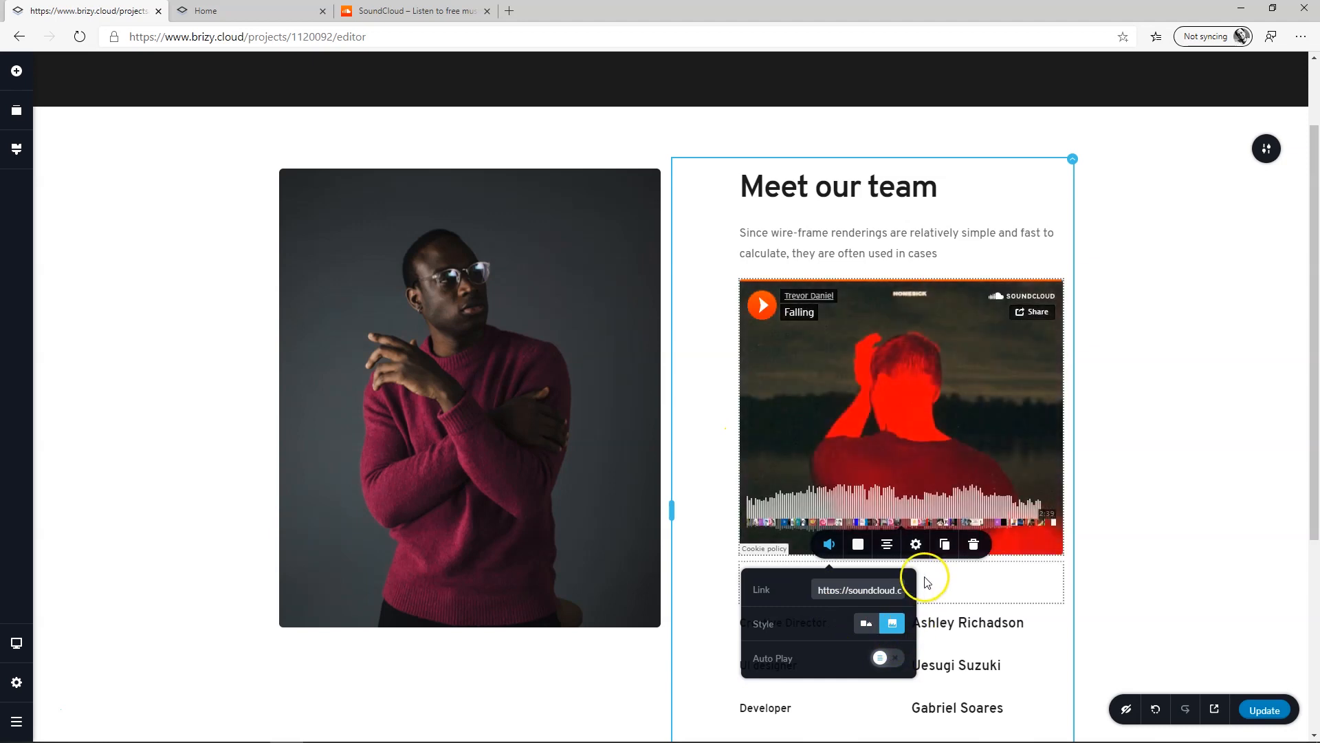
pyautogui.click(711, 317)
pyautogui.scroll(-5, 854, 469)
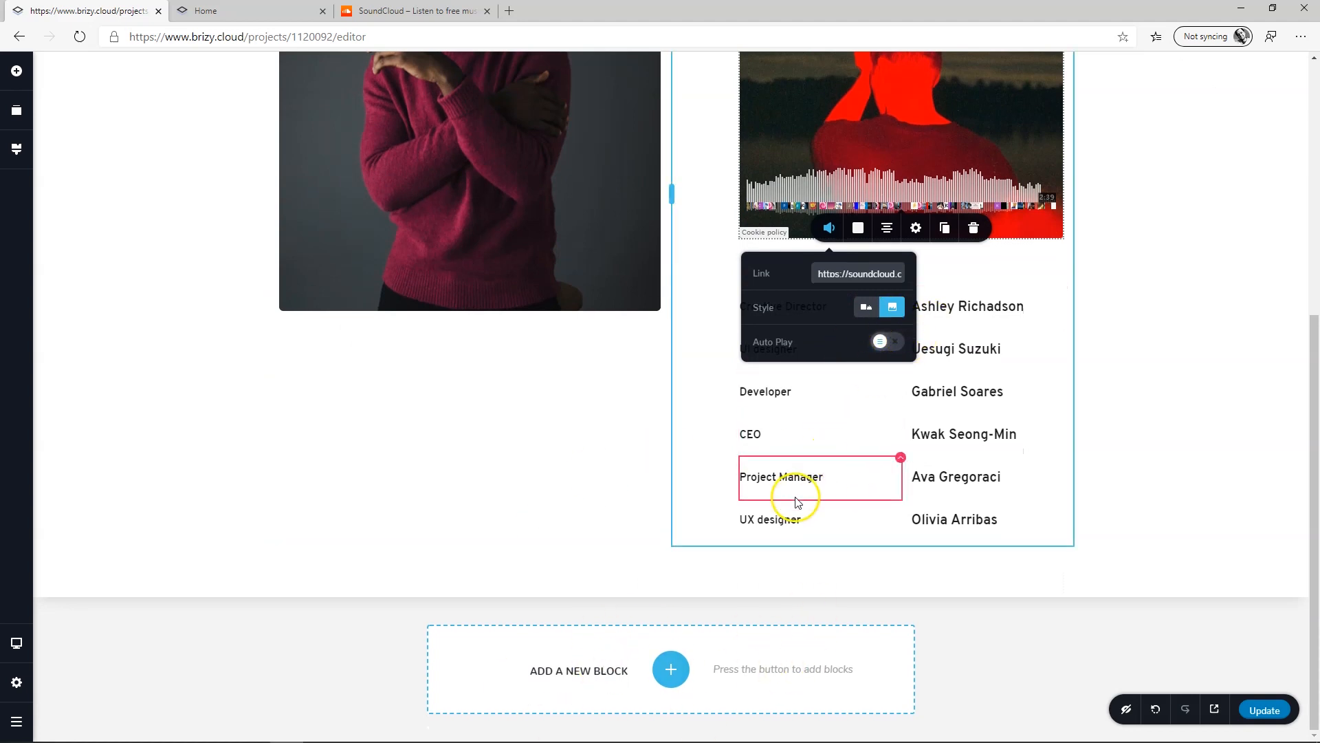
pyautogui.scroll(6, 798, 482)
pyautogui.click(806, 467)
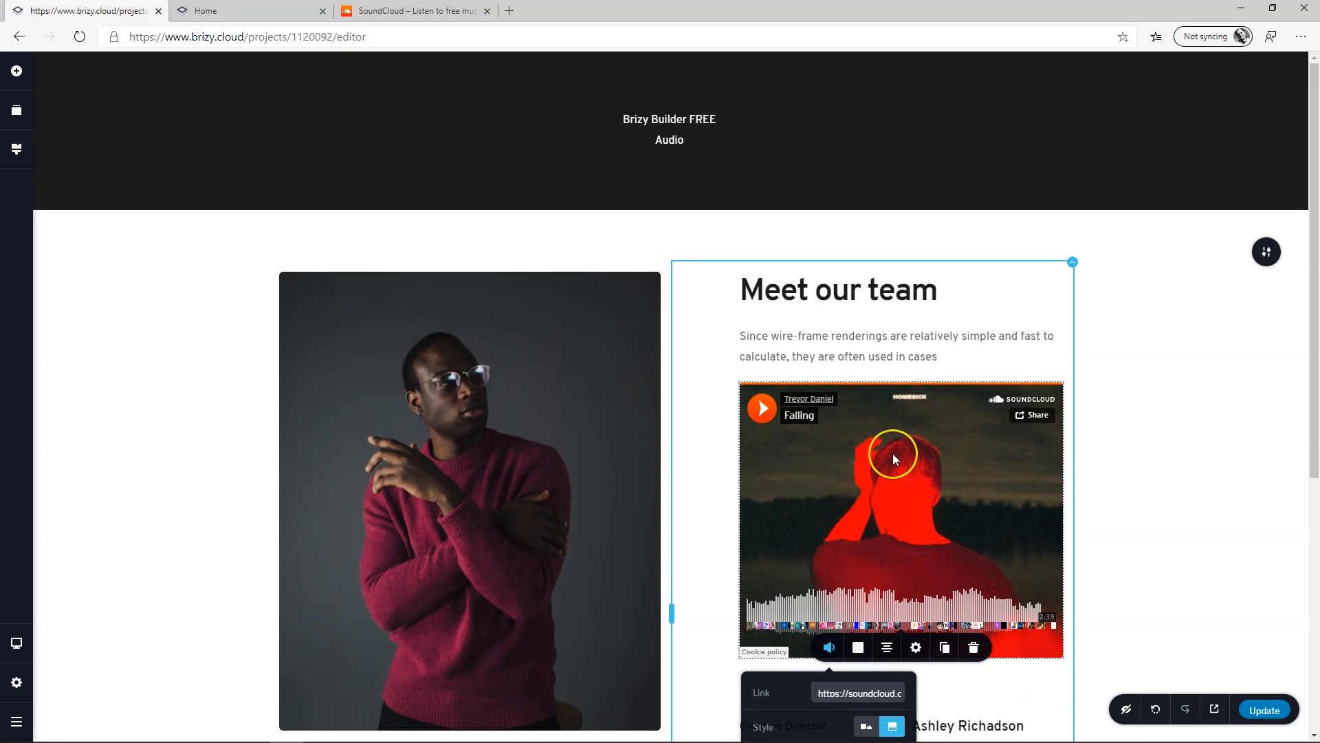
# - Add a second audio player below the team list, spanning the full width of the block
pyautogui.scroll(-5, 887, 453)
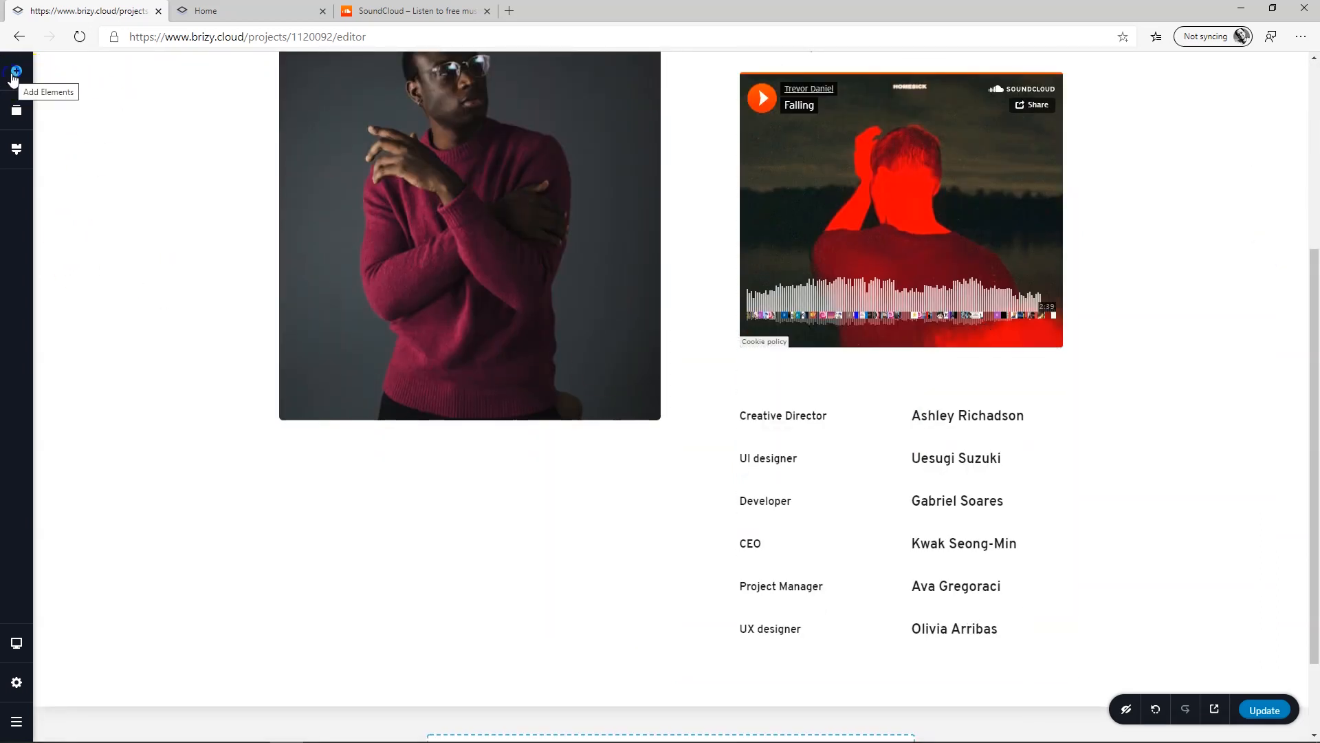
pyautogui.click(16, 71)
pyautogui.moveTo(130, 232); pyautogui.dragTo(588, 703)
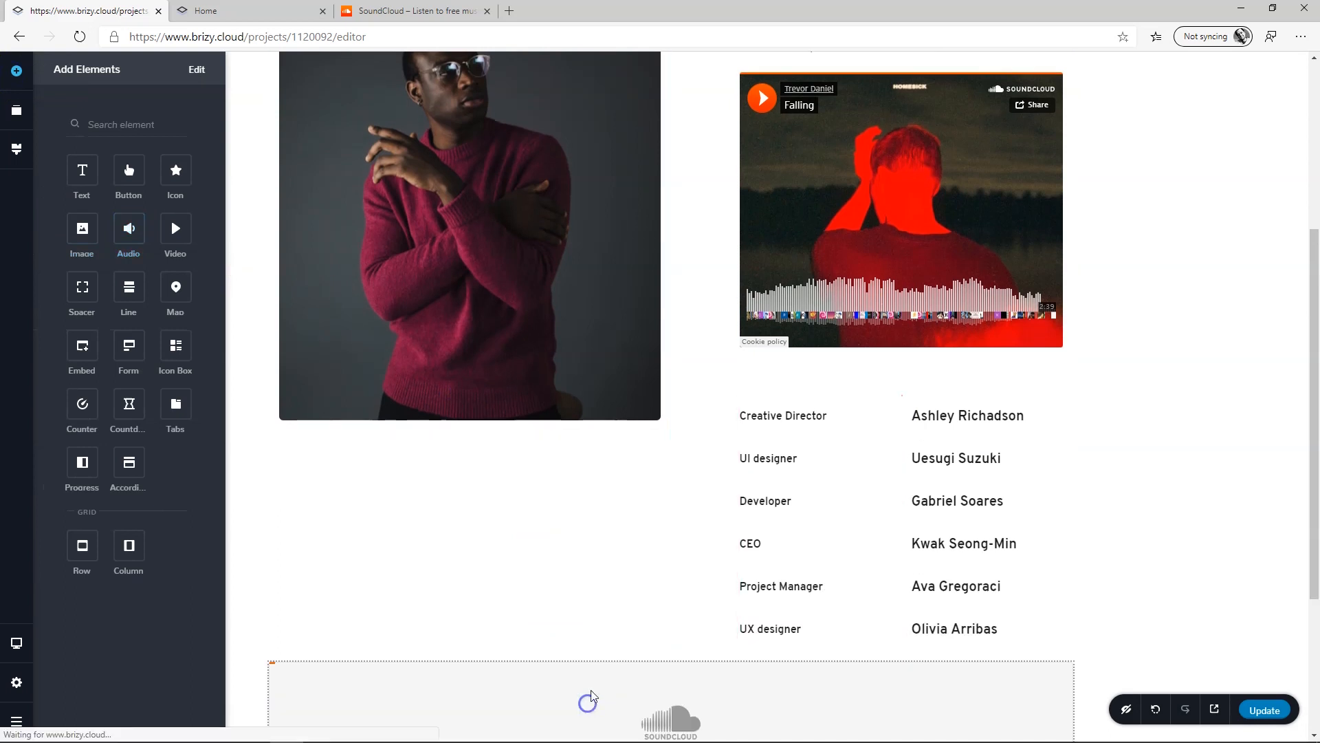
pyautogui.scroll(-4, 591, 695)
# - Replace the new audio player's link with the SoundCloud track "Falling" and keep the style with the artwork beside the waveform
pyautogui.click(642, 474)
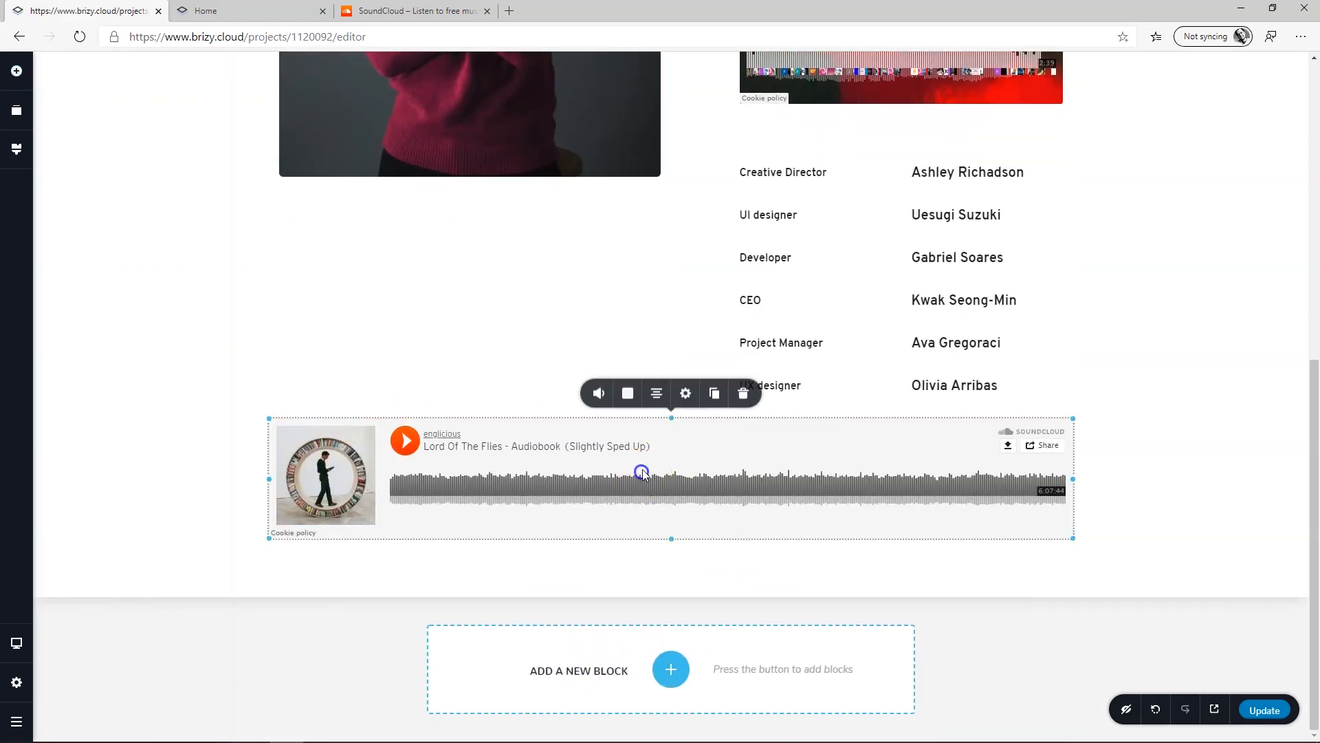
pyautogui.click(600, 396)
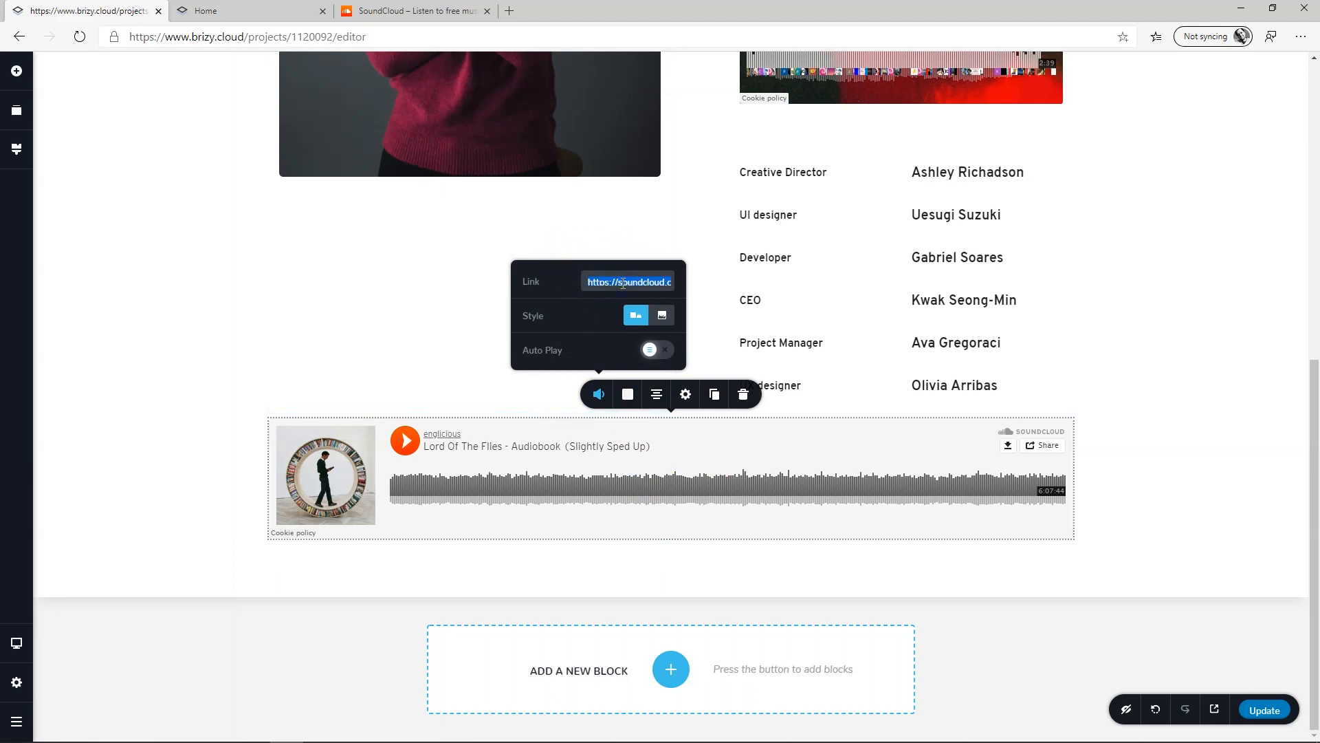
pyautogui.click(662, 314)
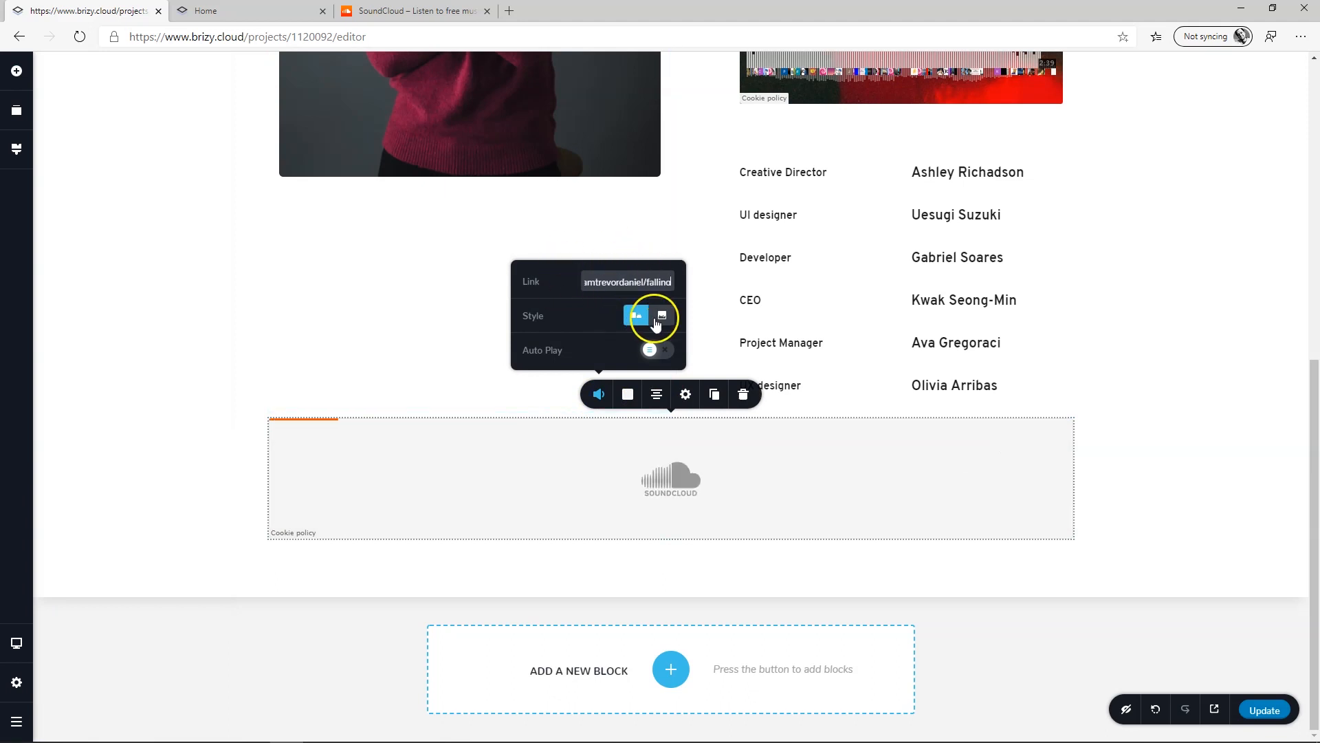
pyautogui.click(640, 317)
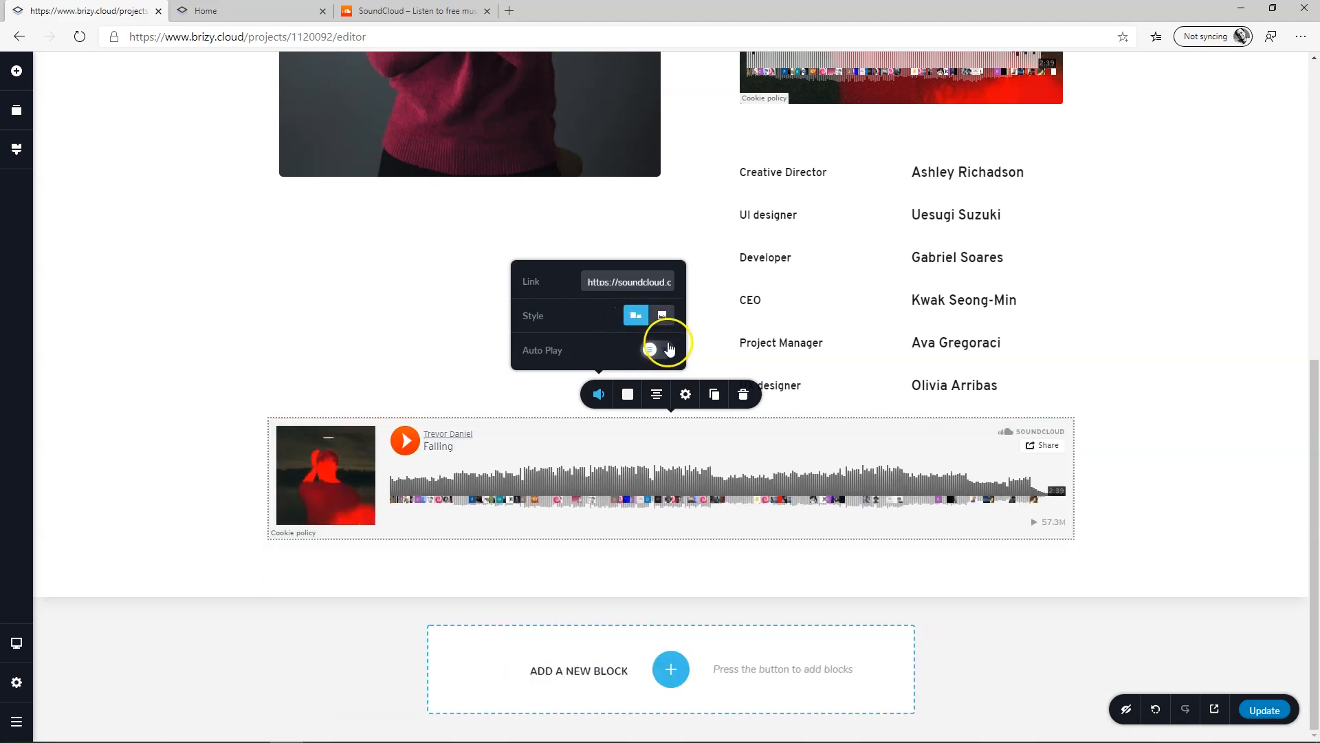
# - Right-align the full-width audio player and review its border, size and detailed styling settings
pyautogui.click(628, 395)
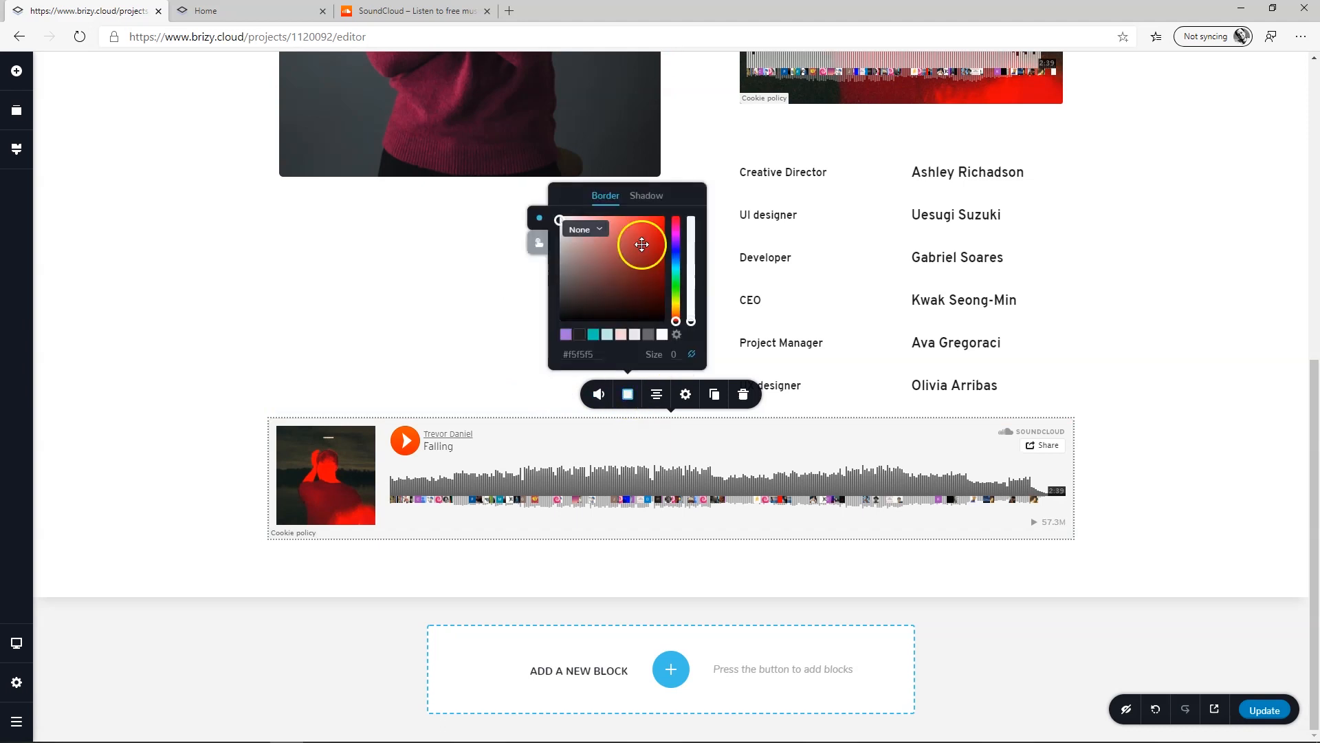
pyautogui.click(658, 399)
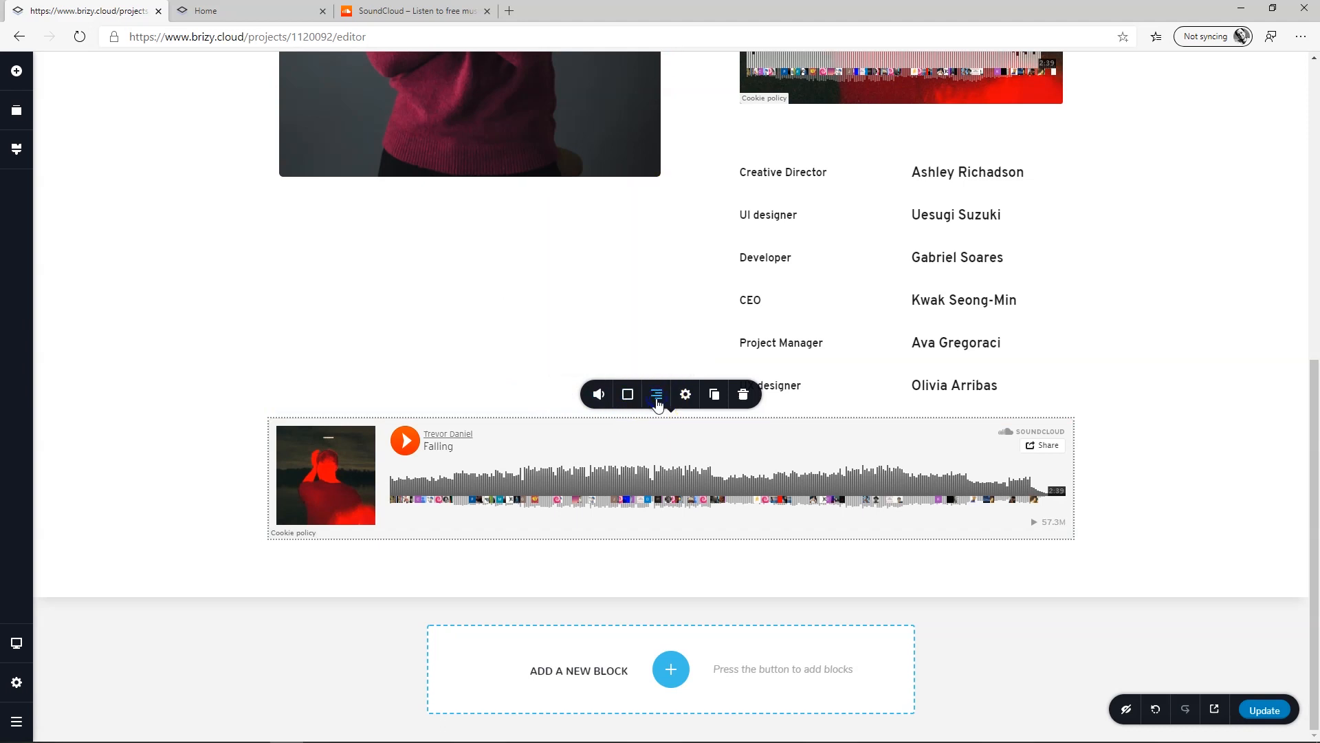
pyautogui.click(684, 399)
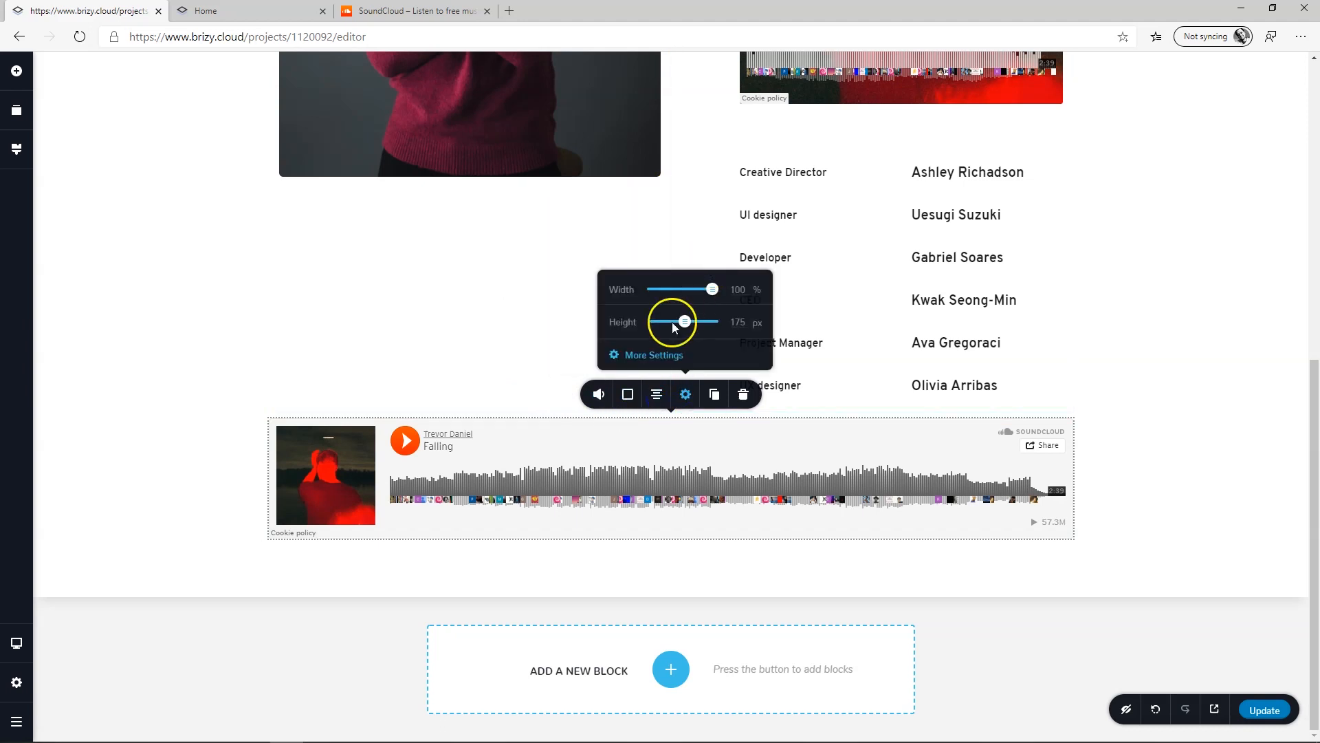
pyautogui.click(667, 355)
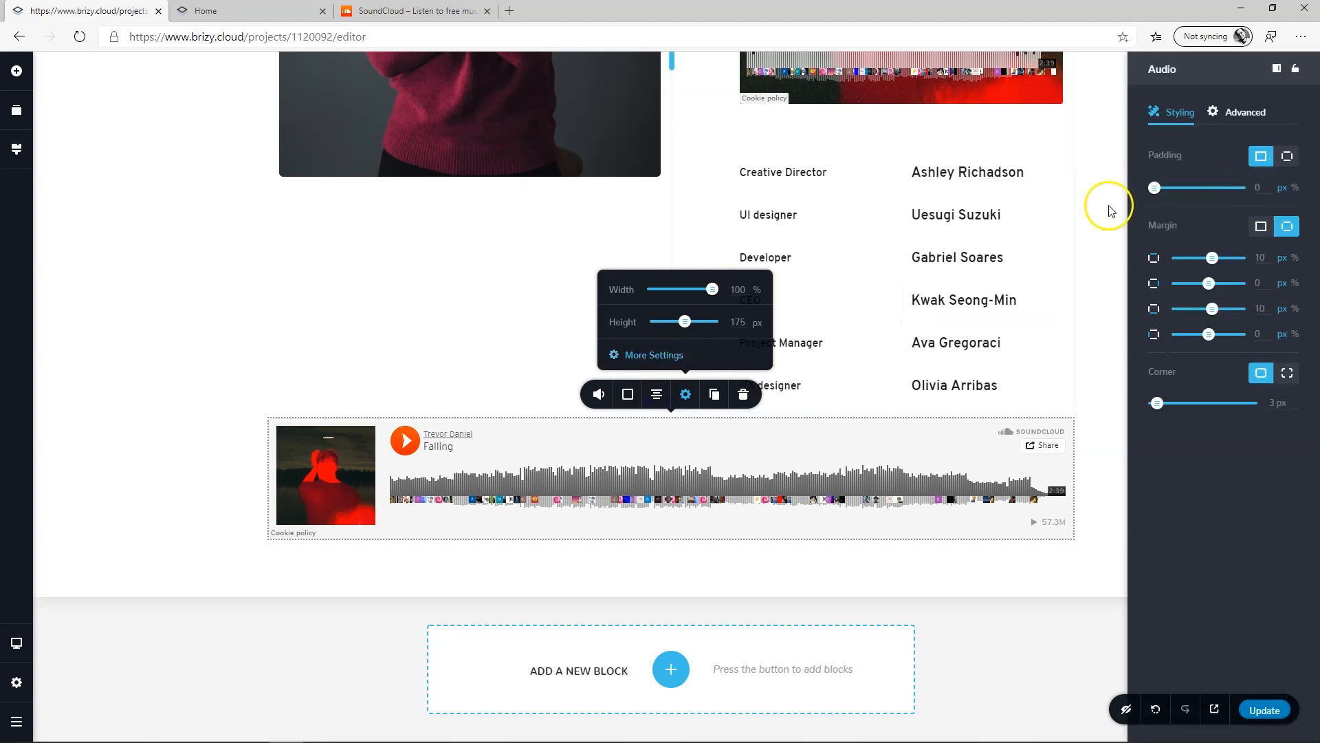
pyautogui.click(1095, 394)
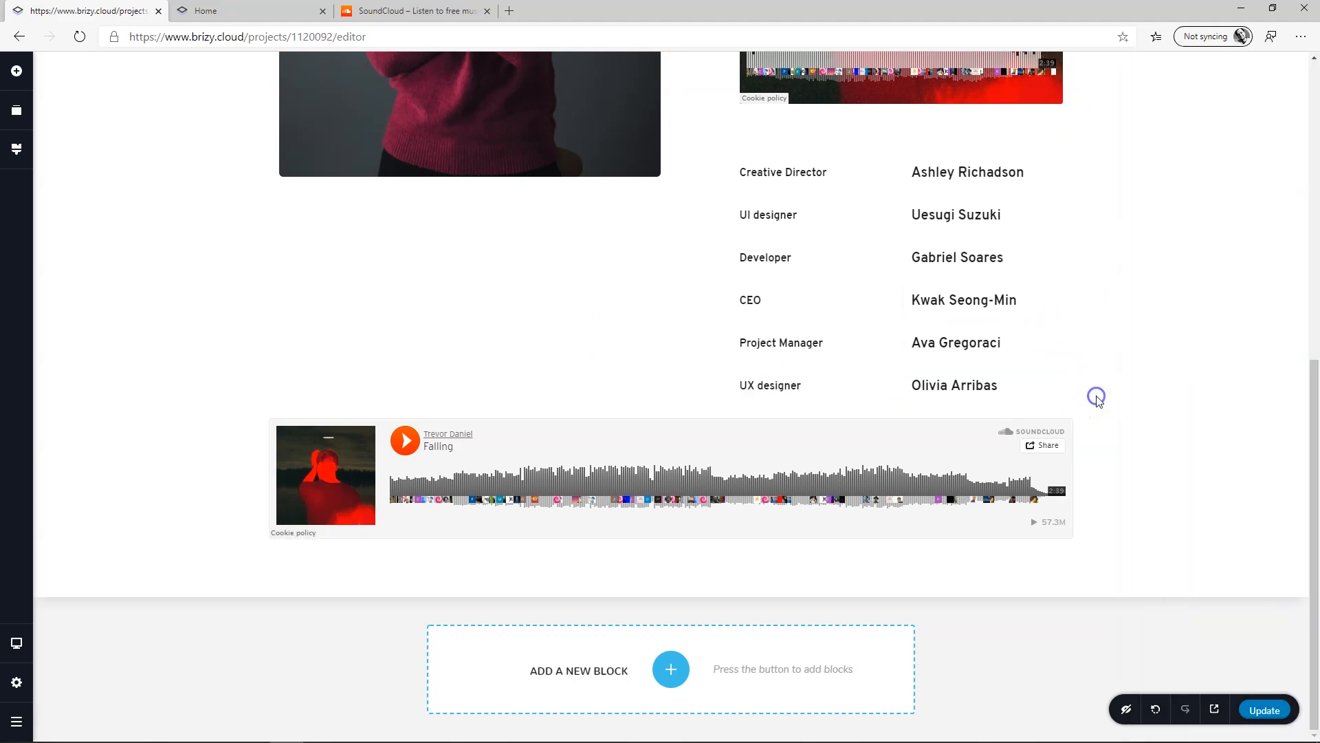
pyautogui.scroll(8, 1097, 395)
pyautogui.scroll(1, 1099, 401)
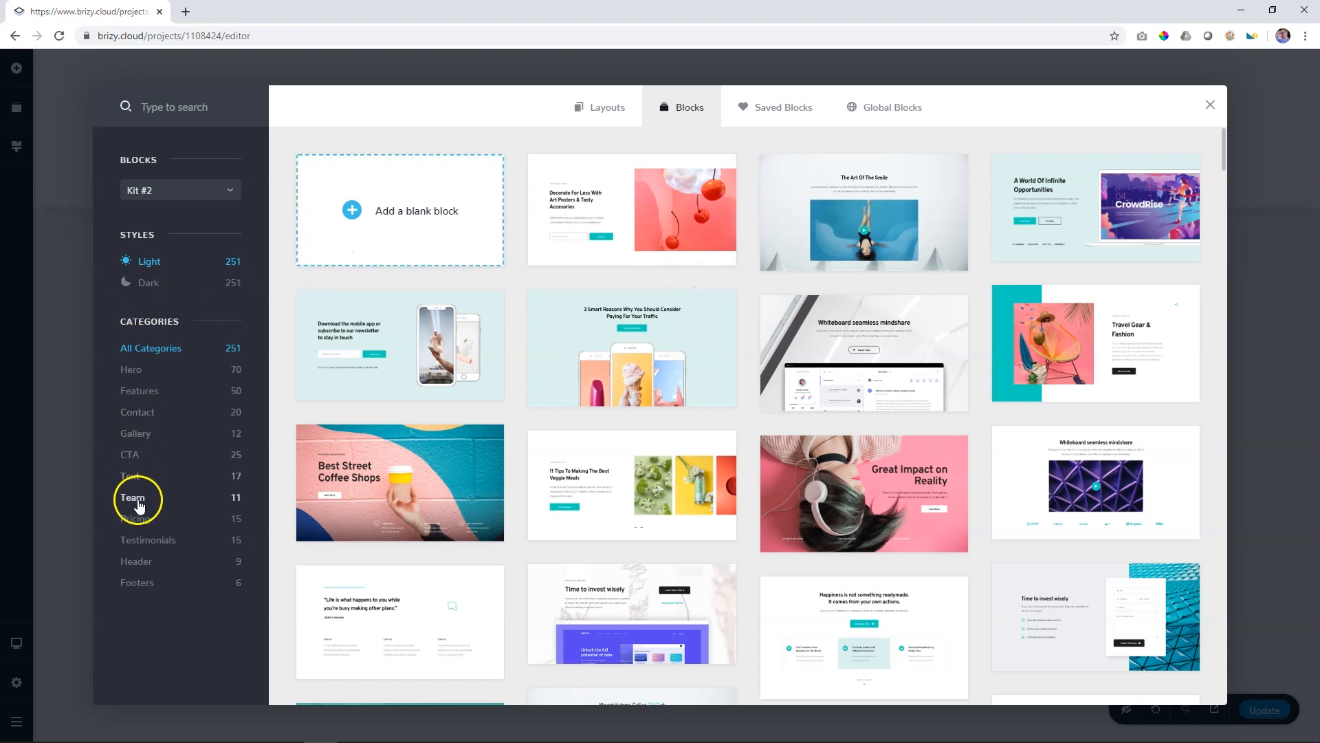
# - Insert the "Meet Our Talented Team Members" block from the Team category and place an audio player below its member columns
pyautogui.click(133, 497)
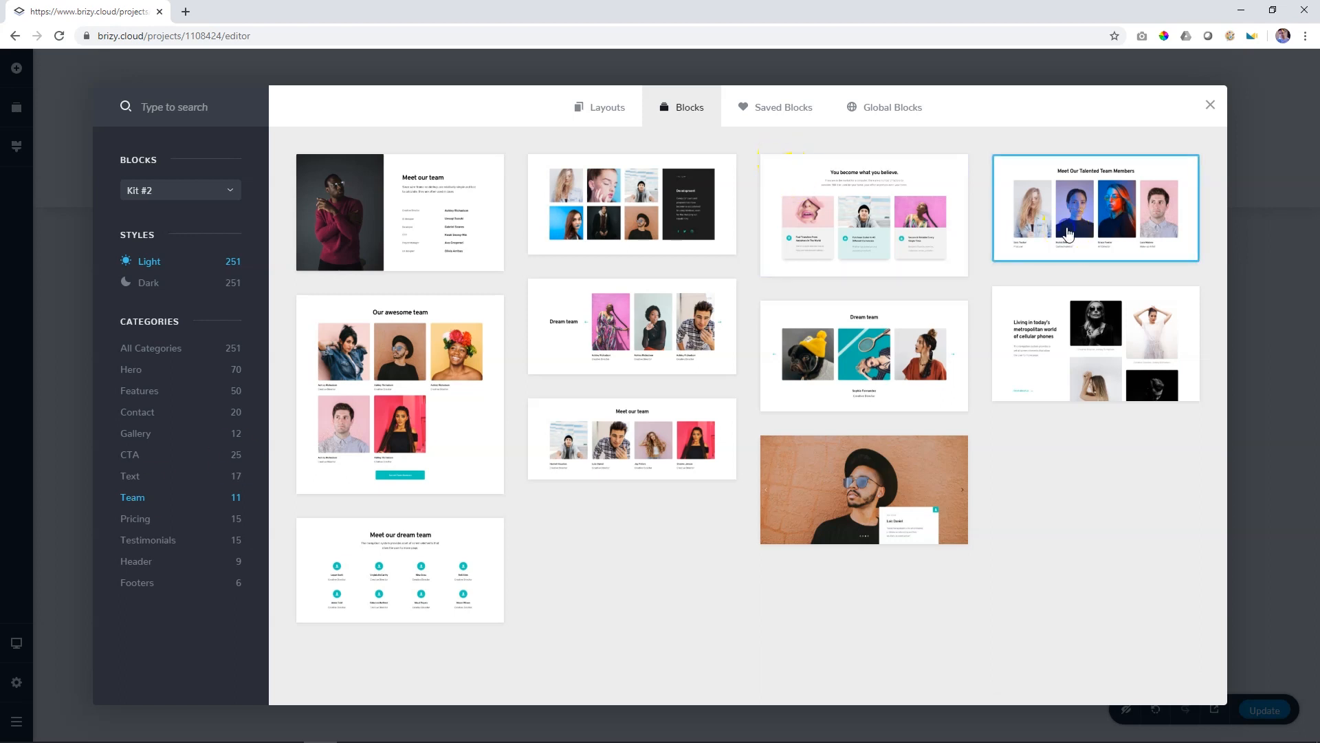
pyautogui.click(1067, 235)
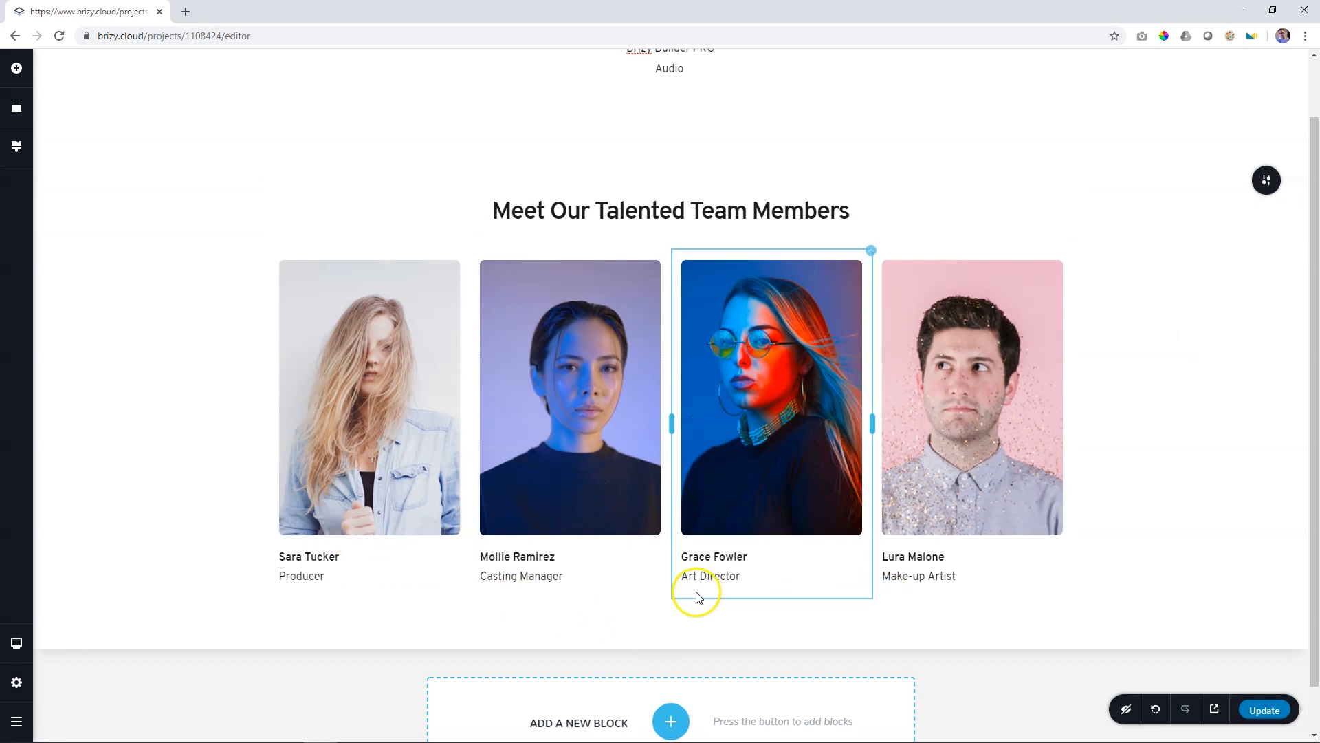
pyautogui.click(15, 69)
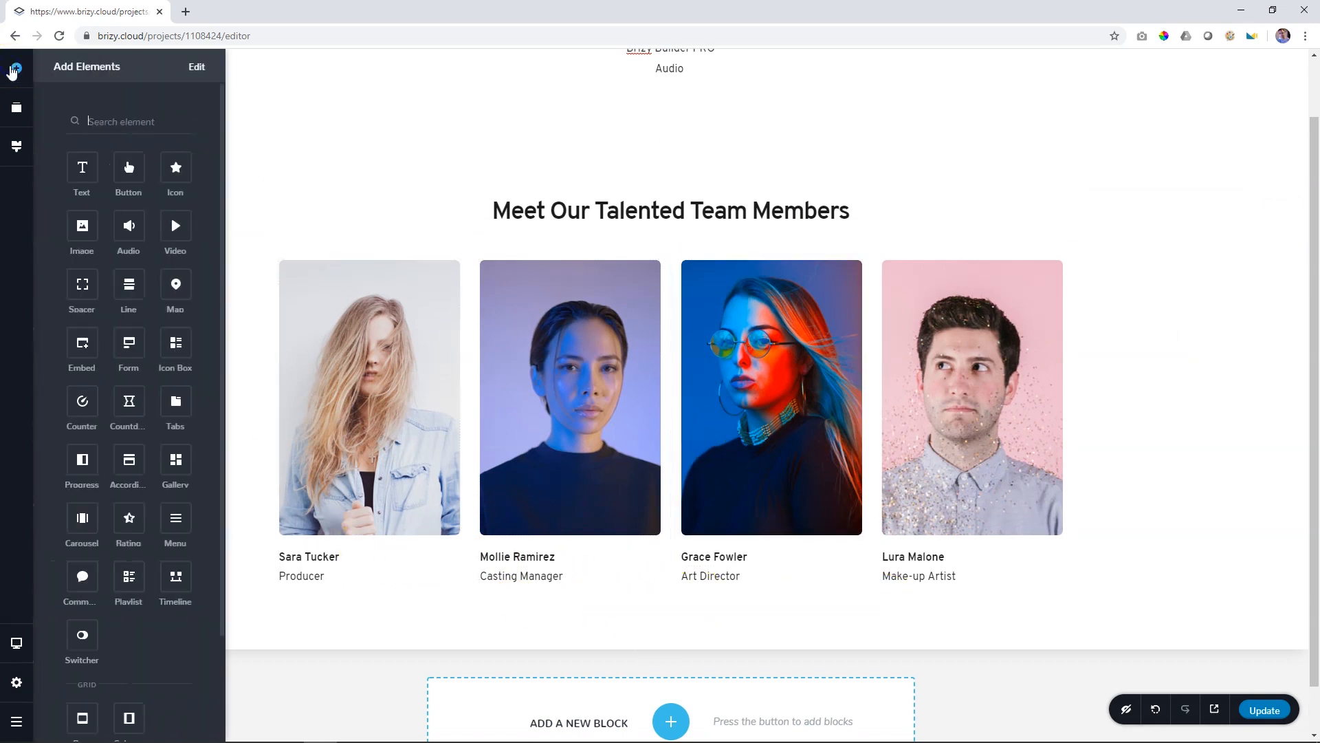
pyautogui.moveTo(129, 220); pyautogui.dragTo(479, 605)
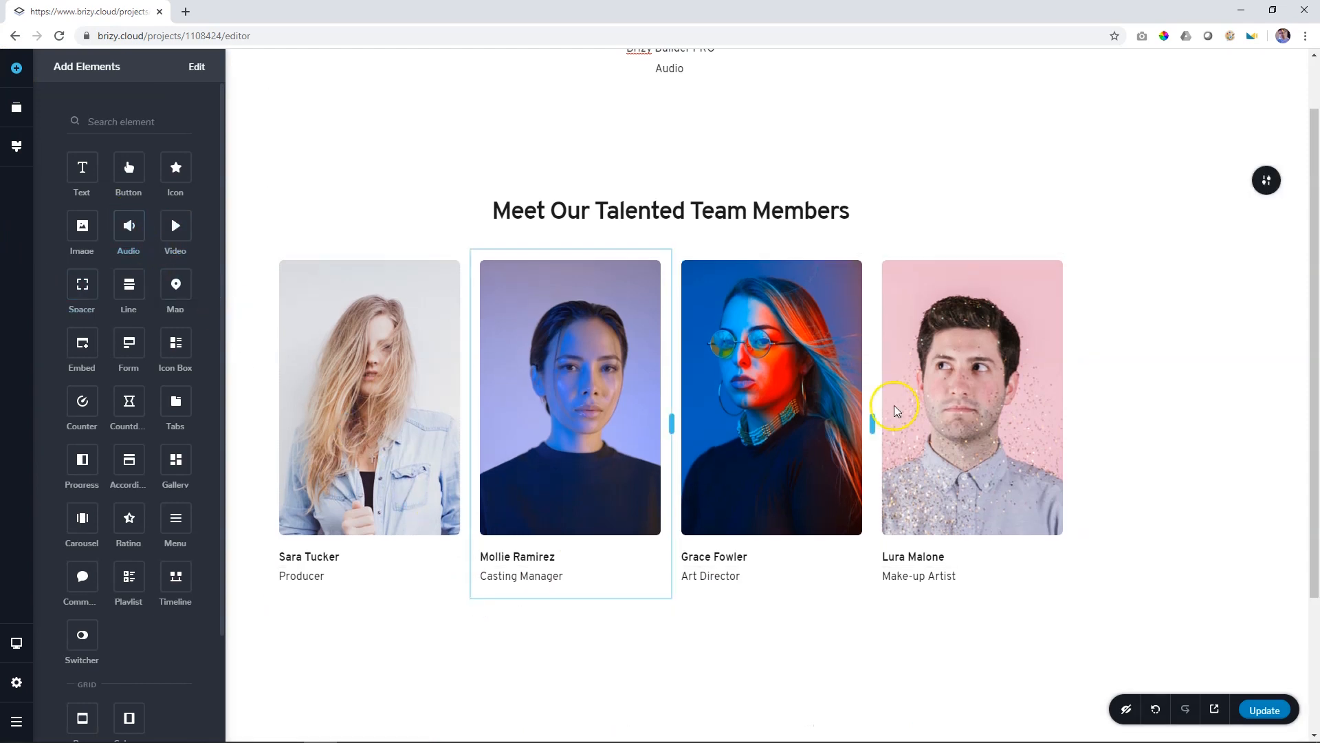
pyautogui.scroll(-2, 1152, 355)
pyautogui.scroll(-1, 1156, 356)
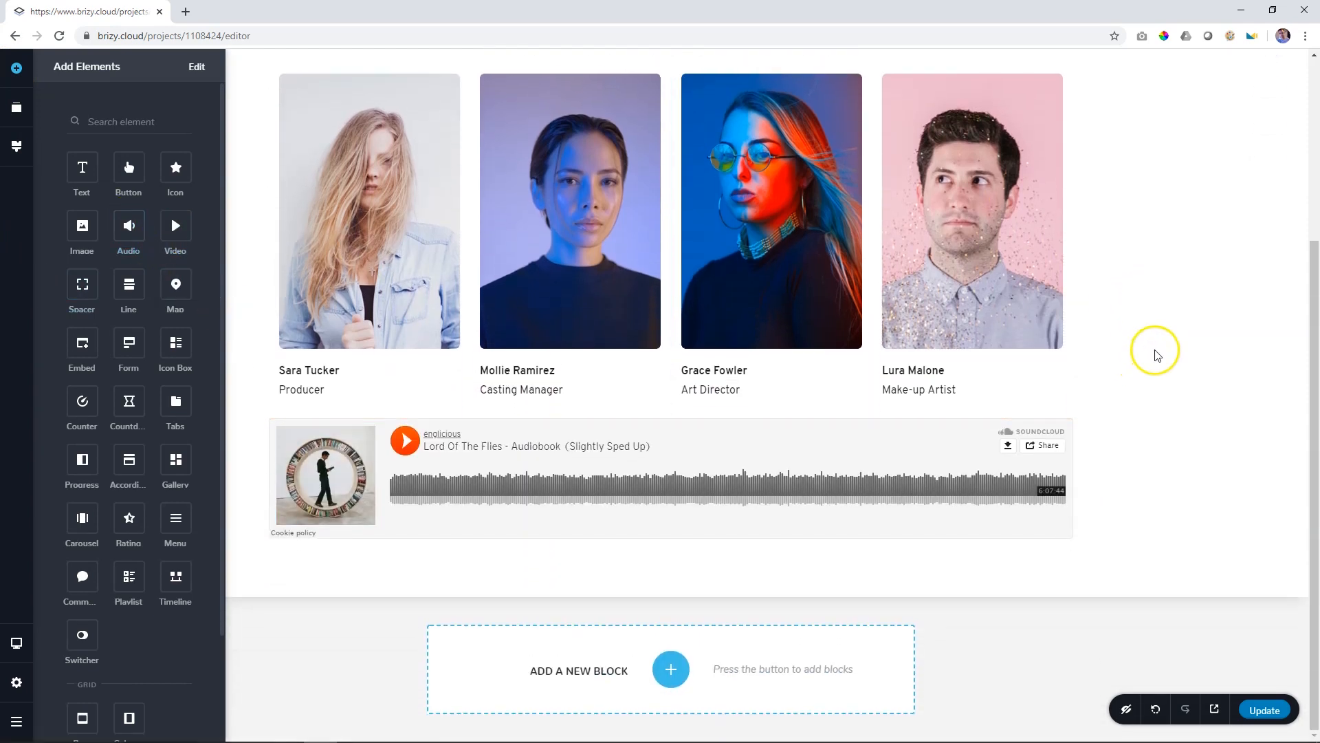
pyautogui.click(1156, 356)
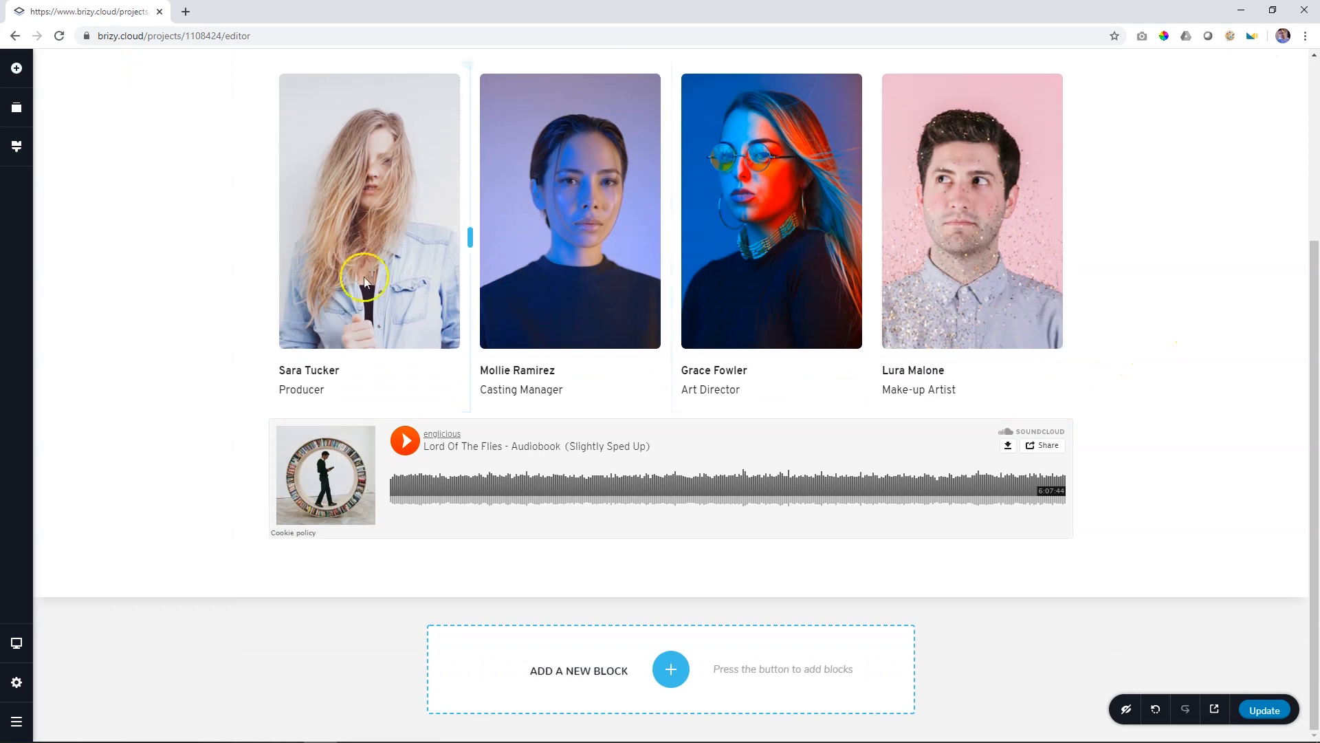
# - Change the audio player's source to Custom and upload the file Bubble Sound Effect 1 from the Downloads folder
pyautogui.click(730, 466)
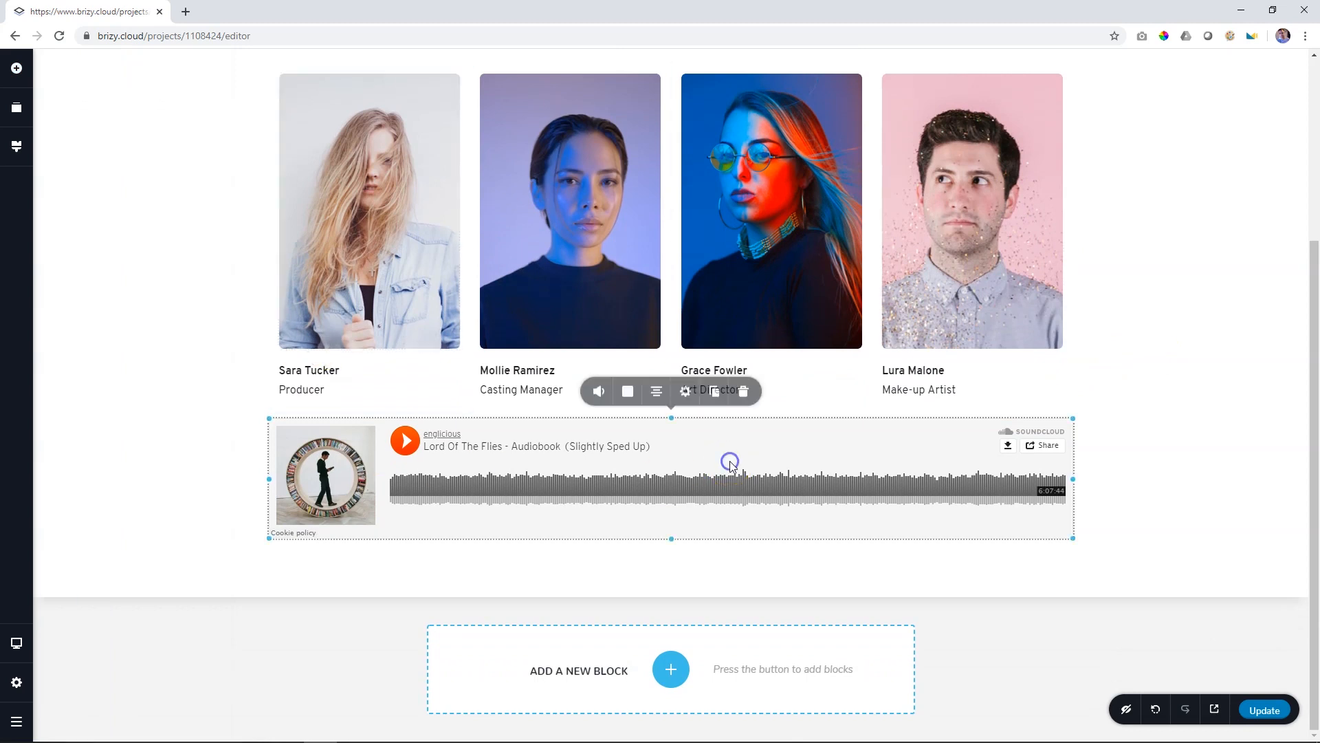
pyautogui.click(599, 396)
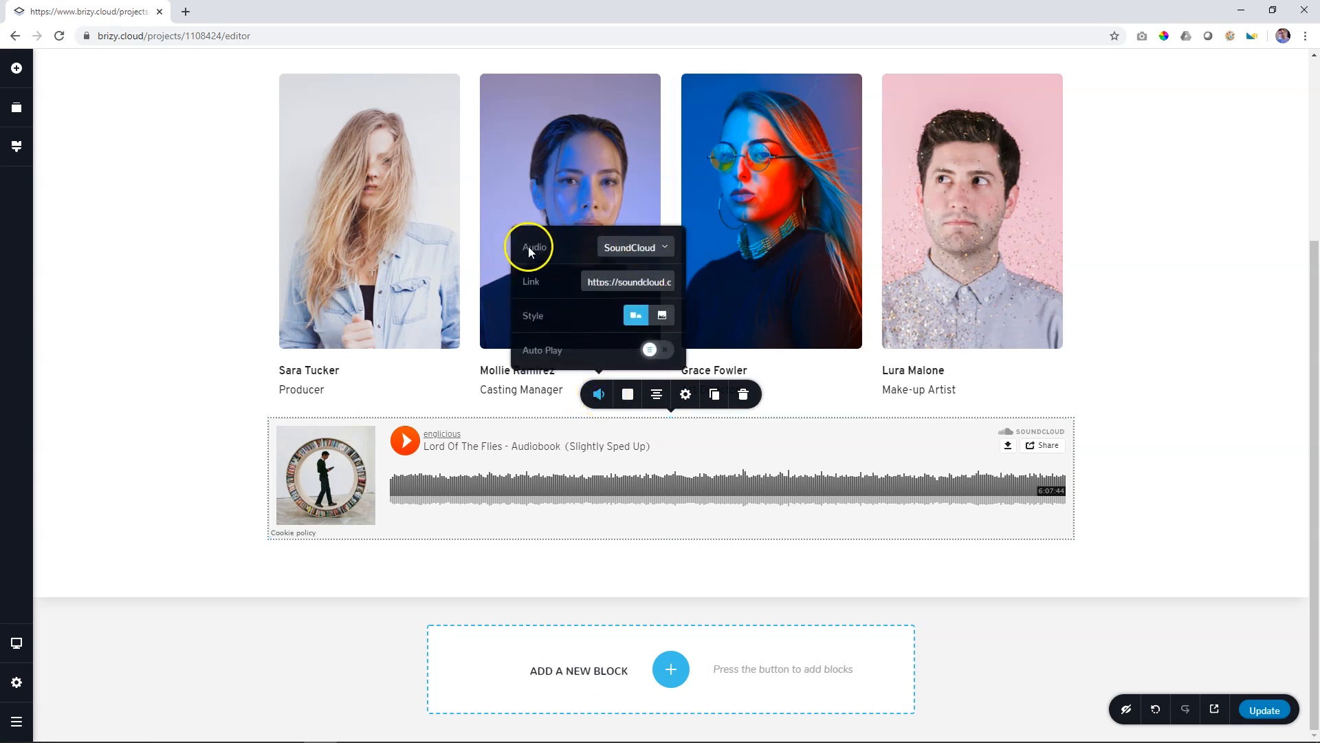
pyautogui.click(627, 247)
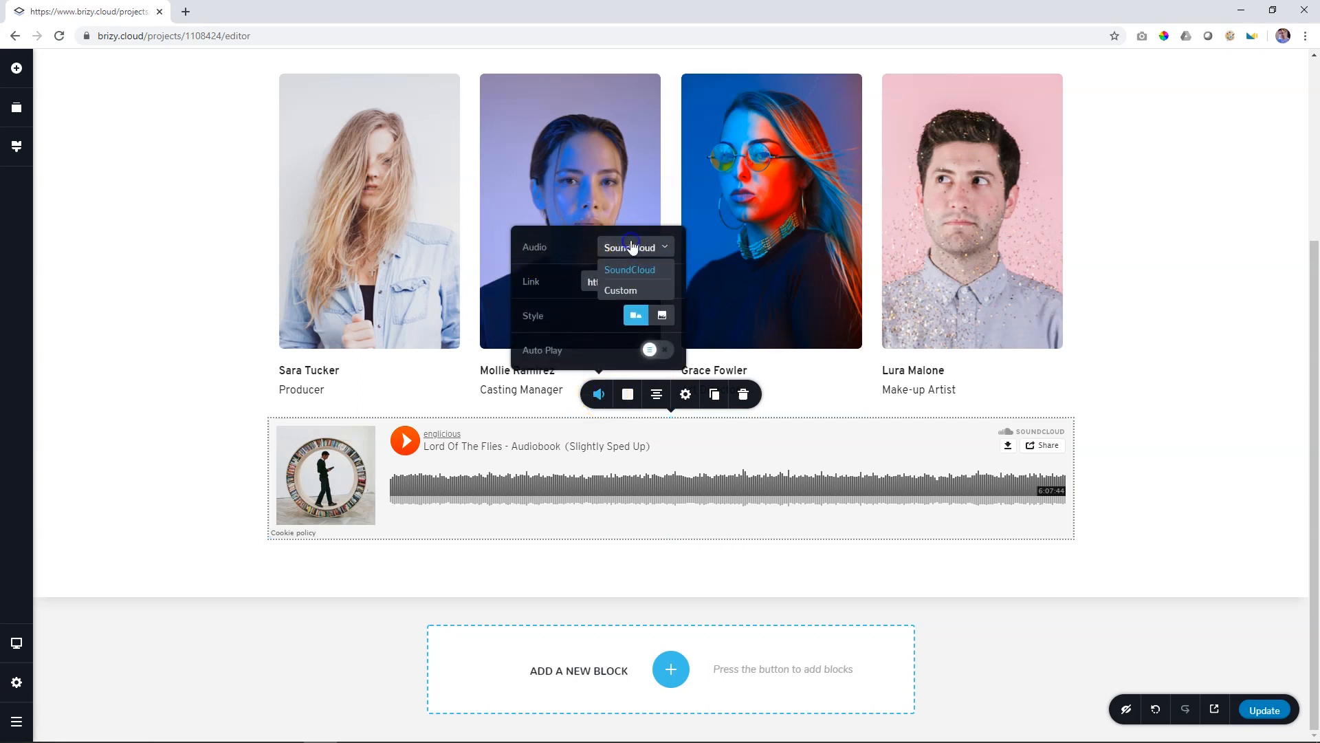
pyautogui.click(622, 291)
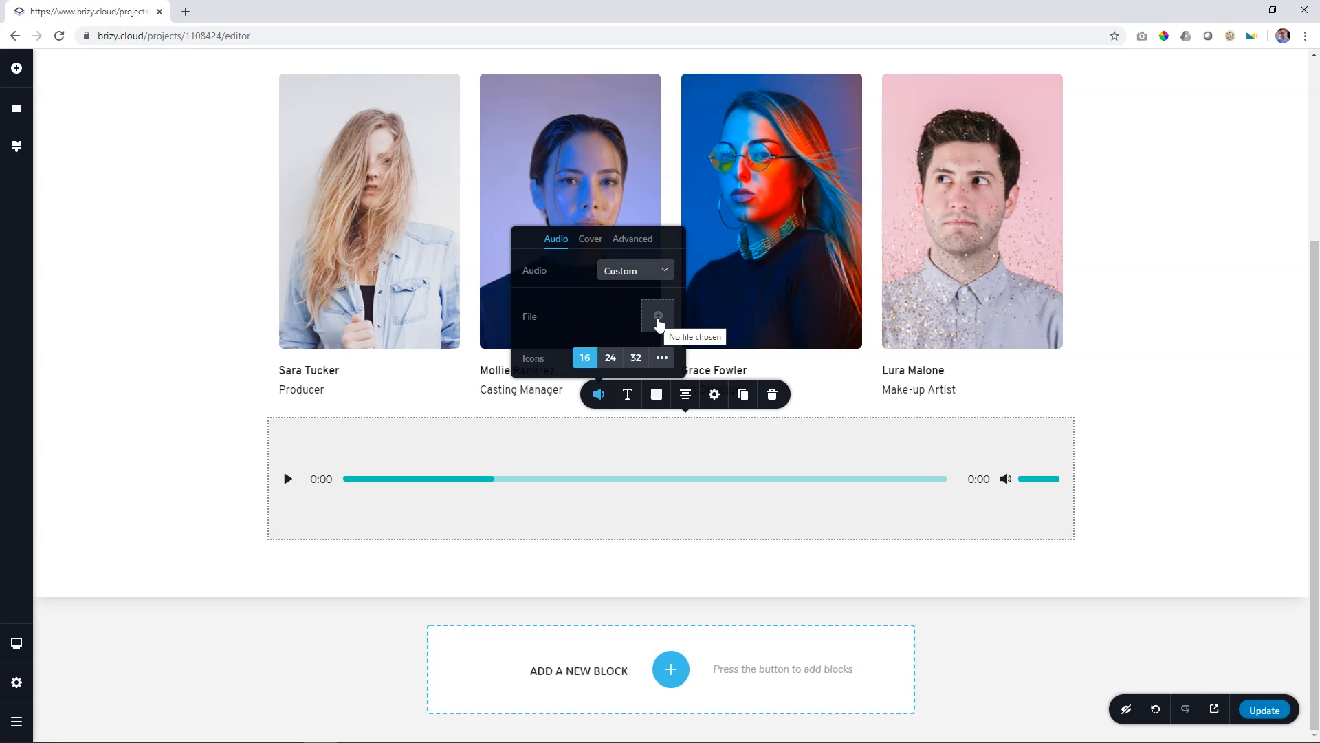
pyautogui.click(658, 318)
pyautogui.click(170, 138)
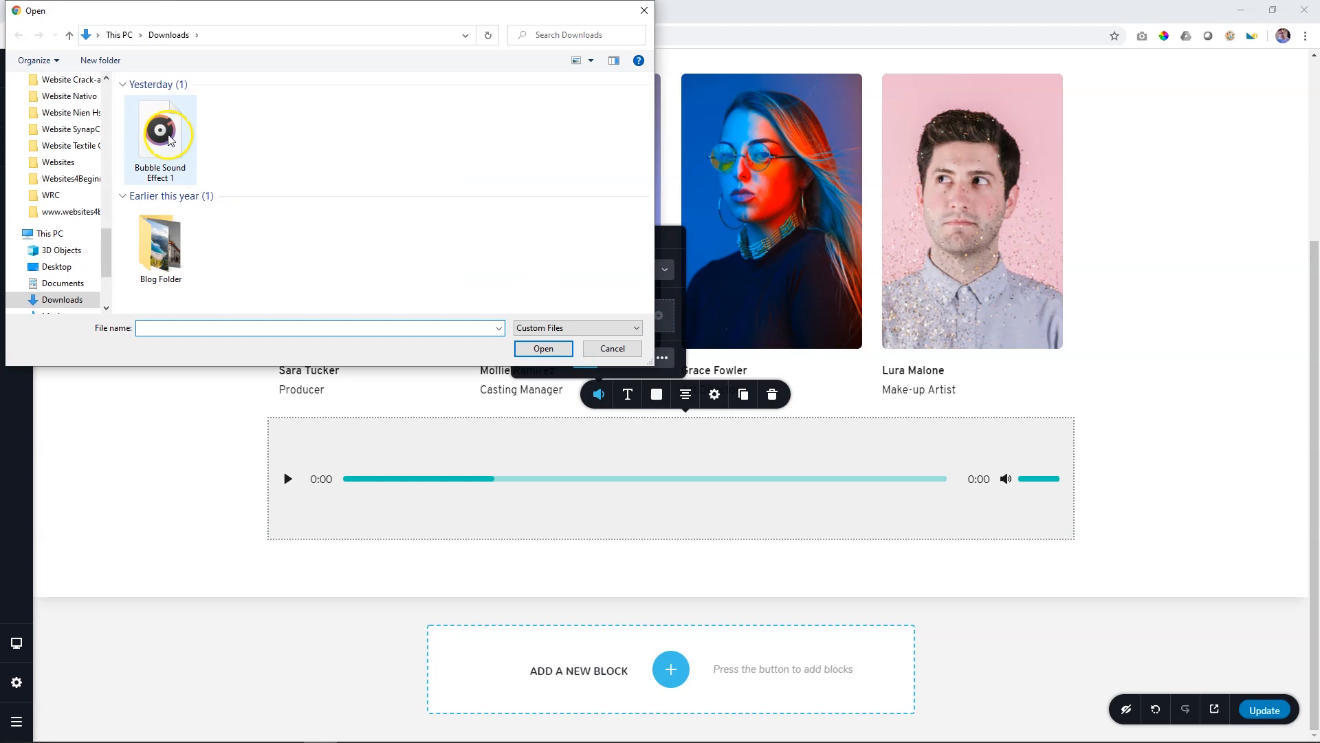
pyautogui.click(540, 349)
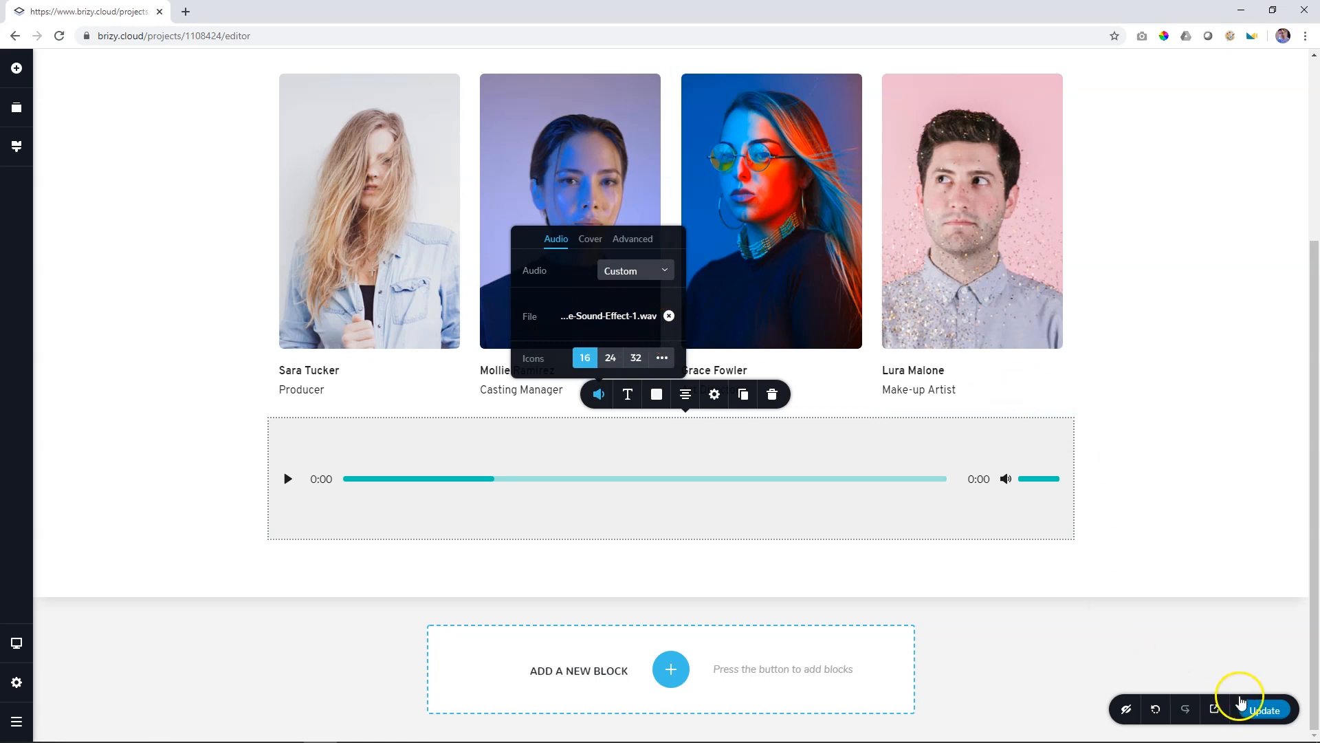
# - Update the page, open its preview and play the custom audio
pyautogui.click(1266, 710)
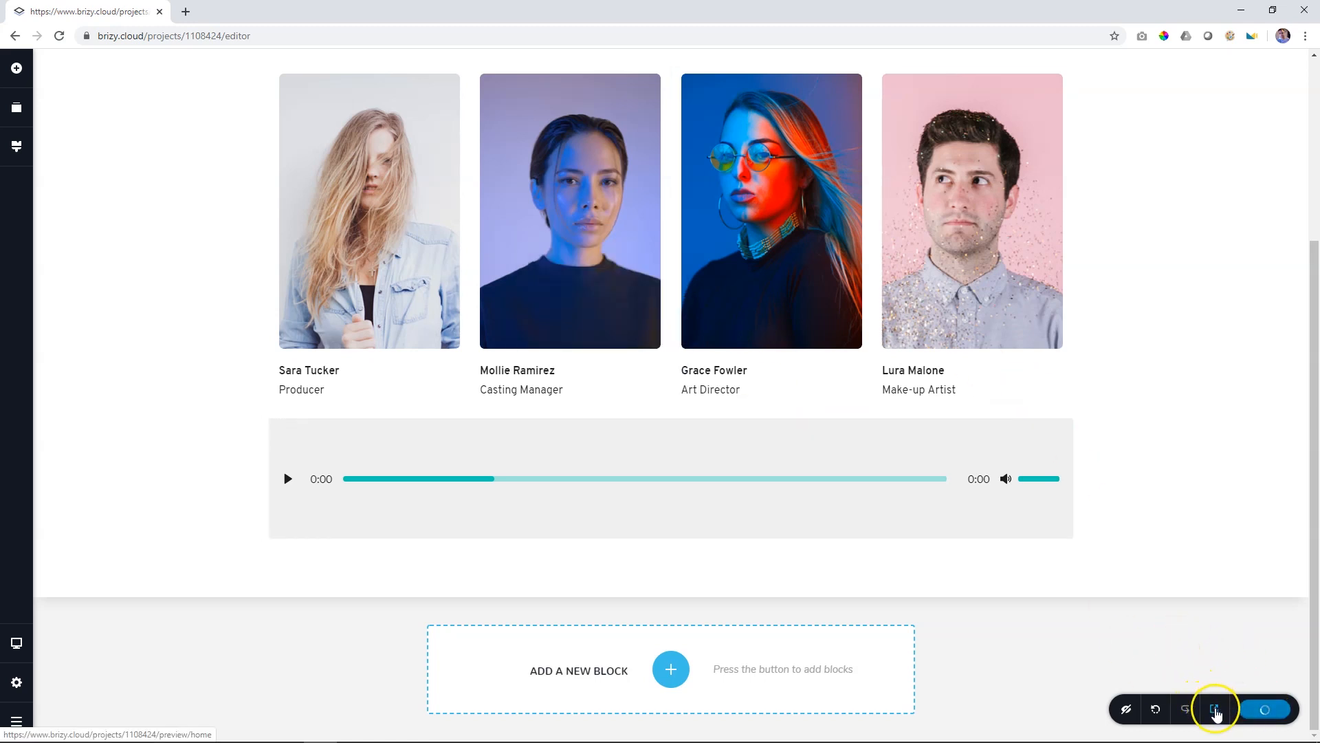
pyautogui.click(1214, 709)
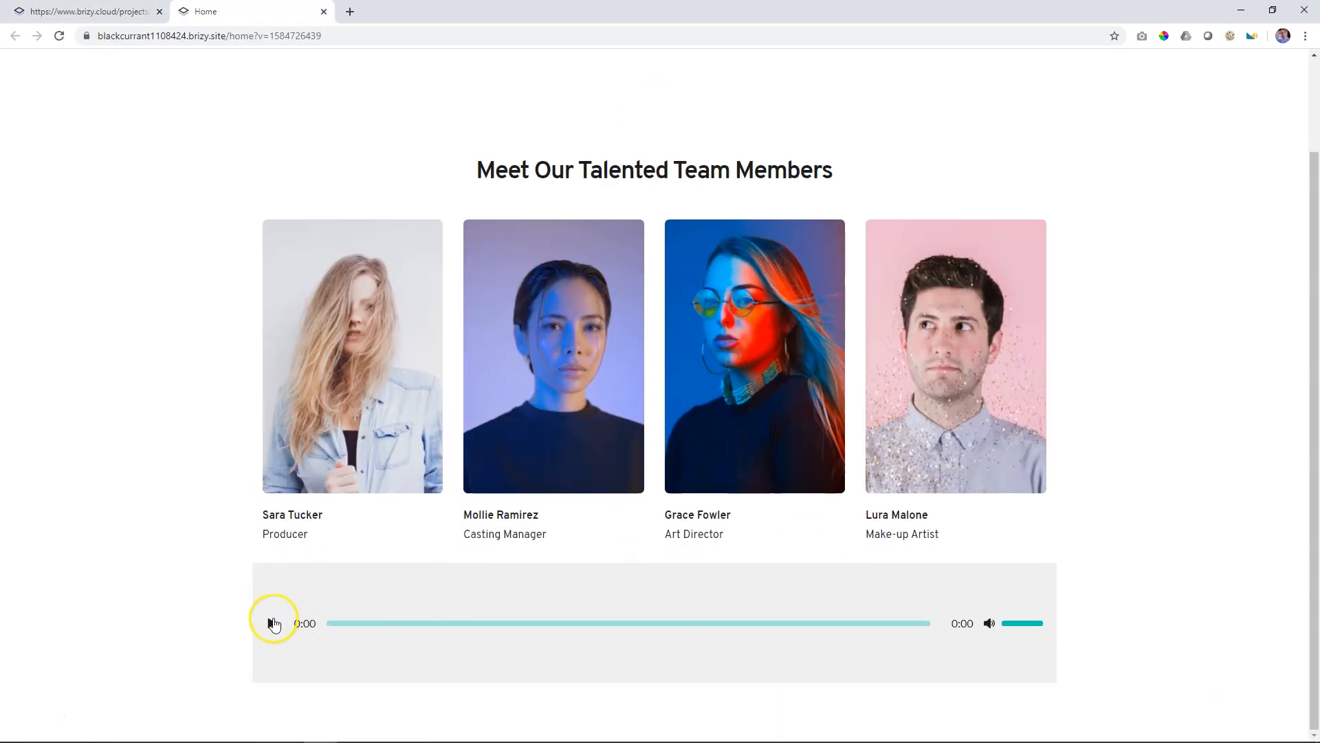
pyautogui.click(273, 624)
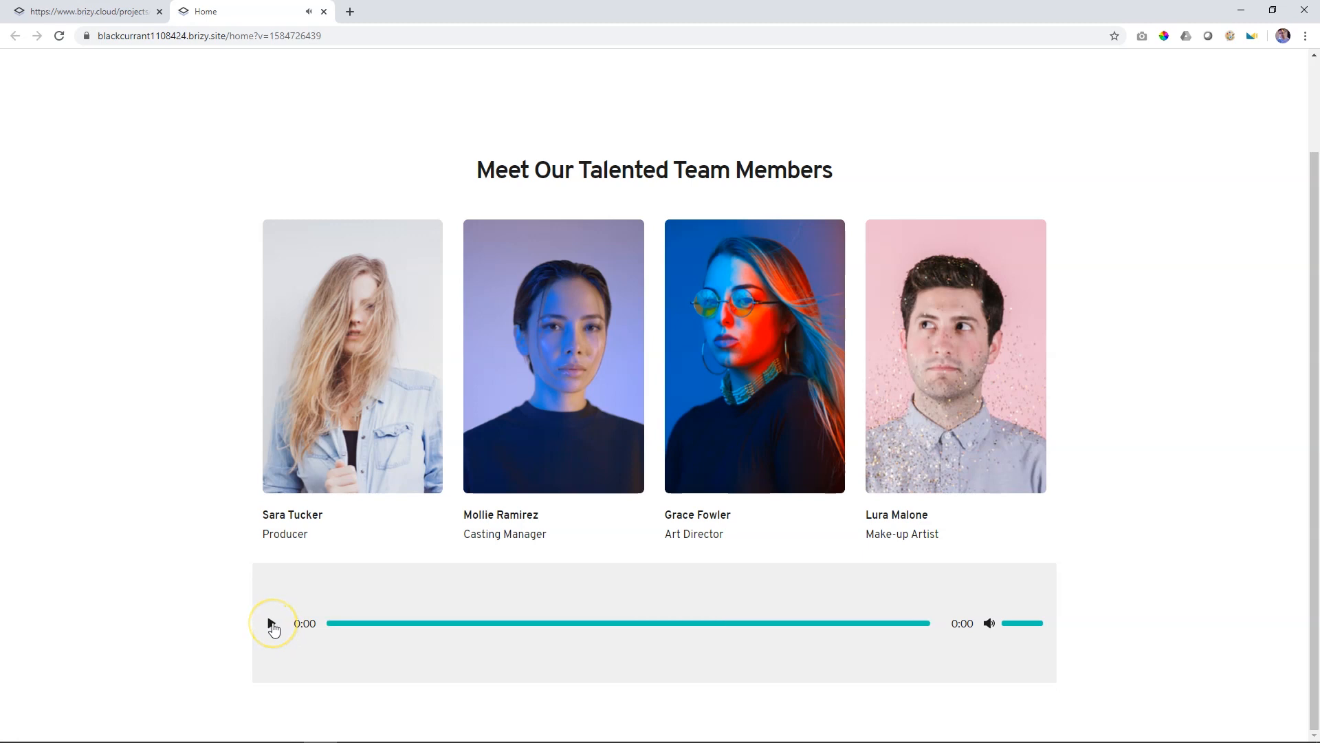
# - Return to the editor, reduce the custom audio player's height to about 72 px and open its size settings
pyautogui.click(62, 11)
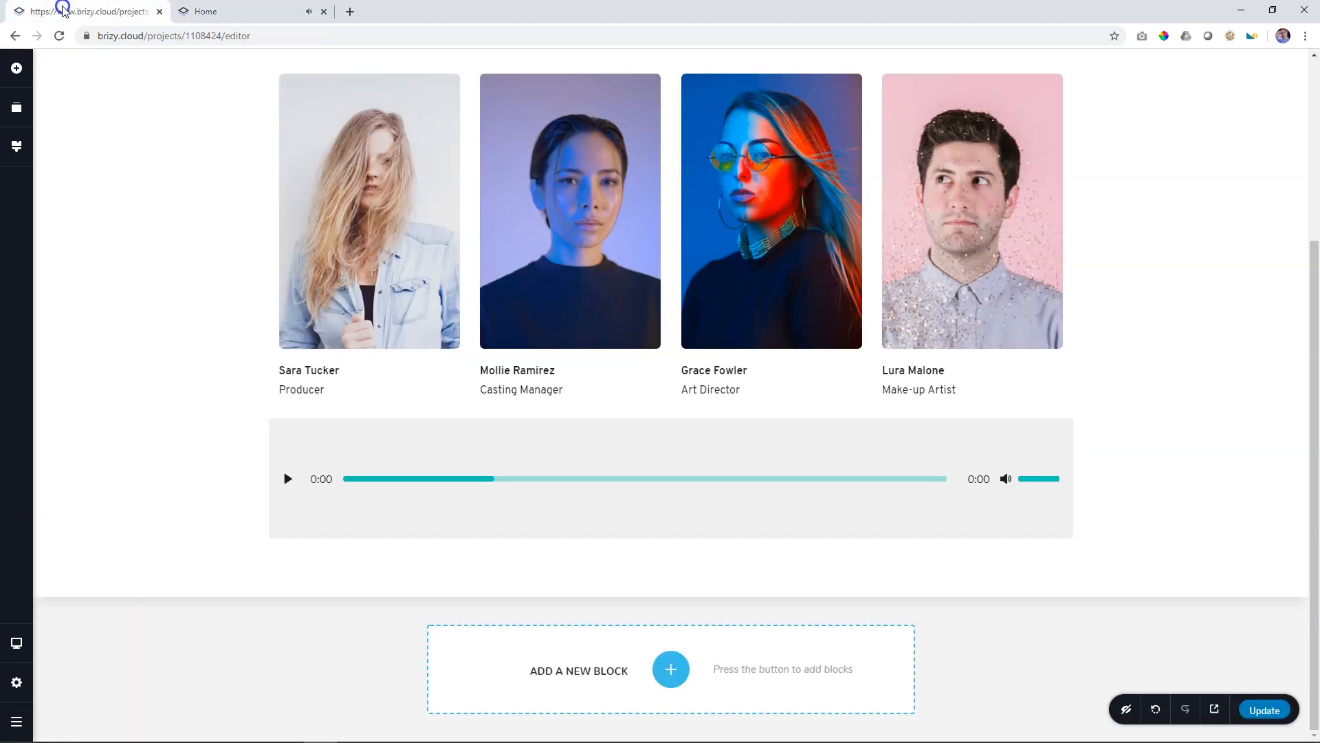
pyautogui.click(615, 456)
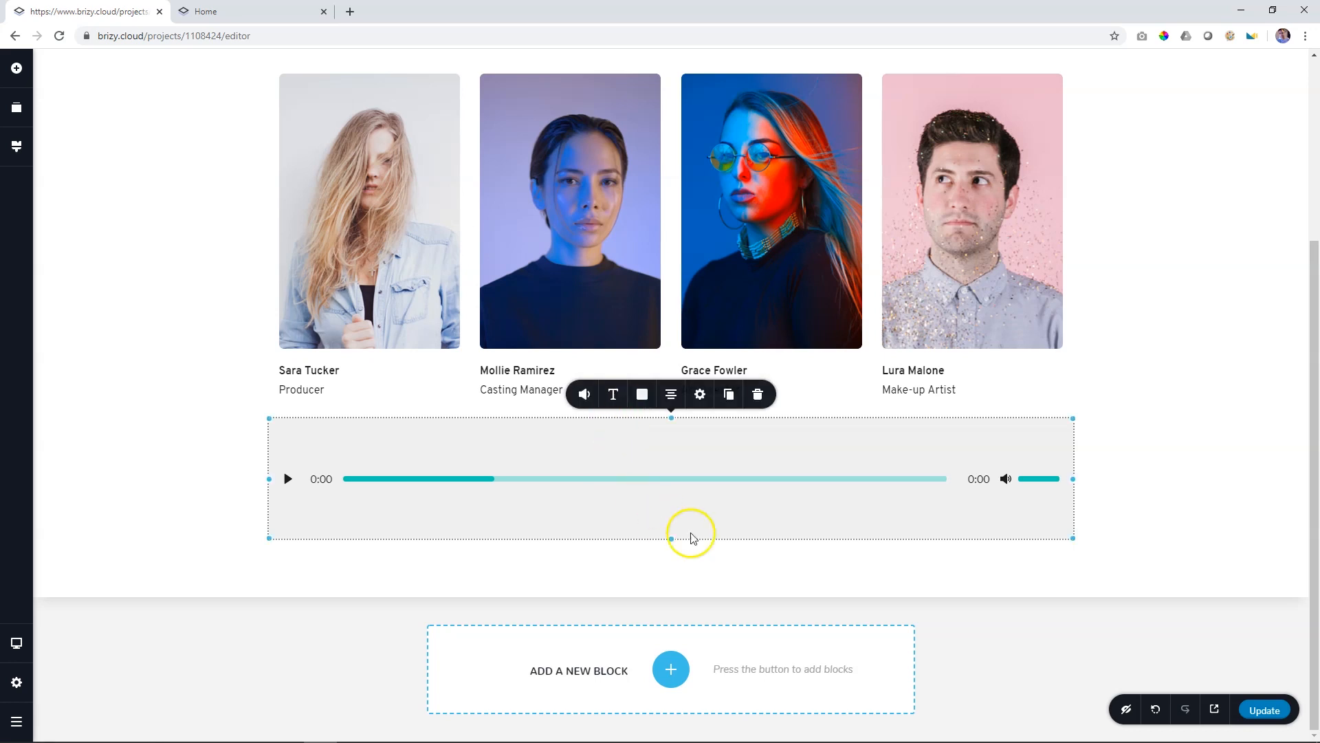
pyautogui.moveTo(671, 538); pyautogui.dragTo(672, 454)
pyautogui.moveTo(280, 533); pyautogui.dragTo(197, 518)
pyautogui.moveTo(671, 539)
pyautogui.mouseDown()
pyautogui.moveTo(671, 564)
pyautogui.moveTo(674, 543)
pyautogui.mouseUp()
pyautogui.click(700, 464)
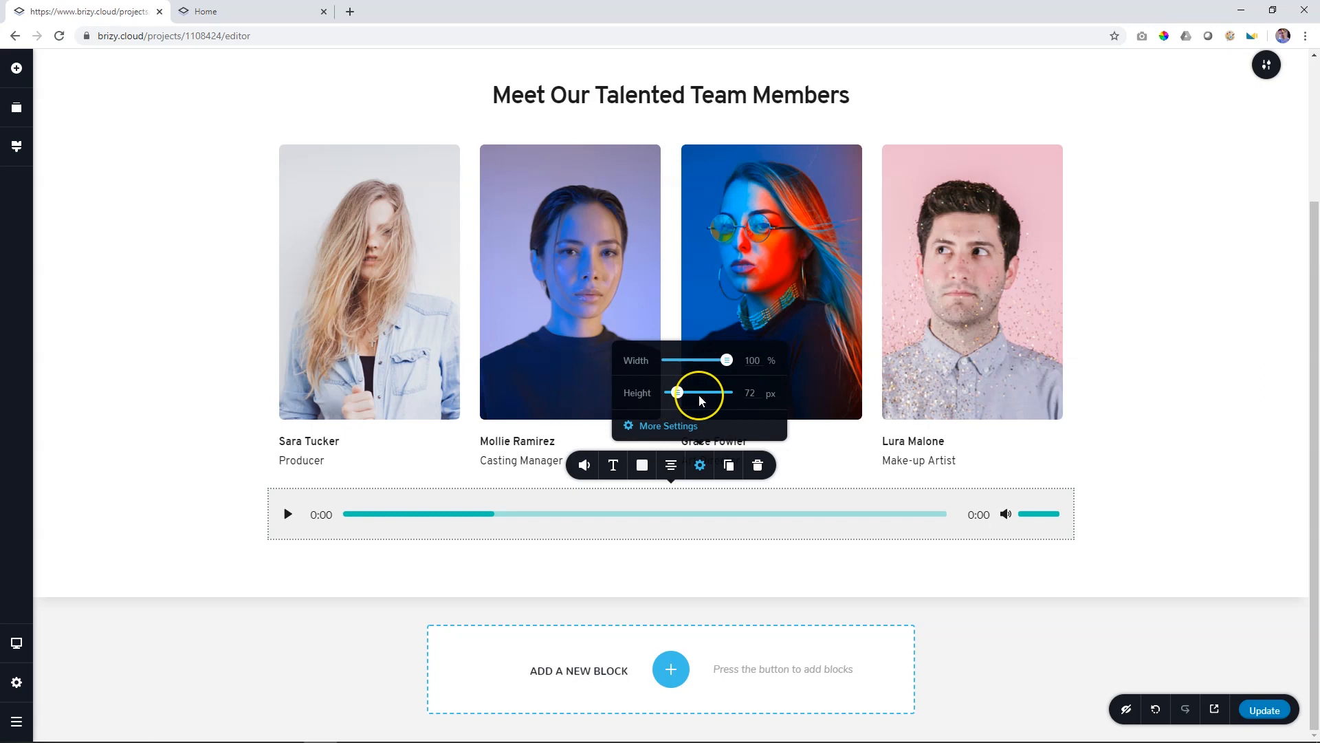
# - Try the 24, 32 and custom icon sizes on the audio player and return to size 16
pyautogui.click(581, 467)
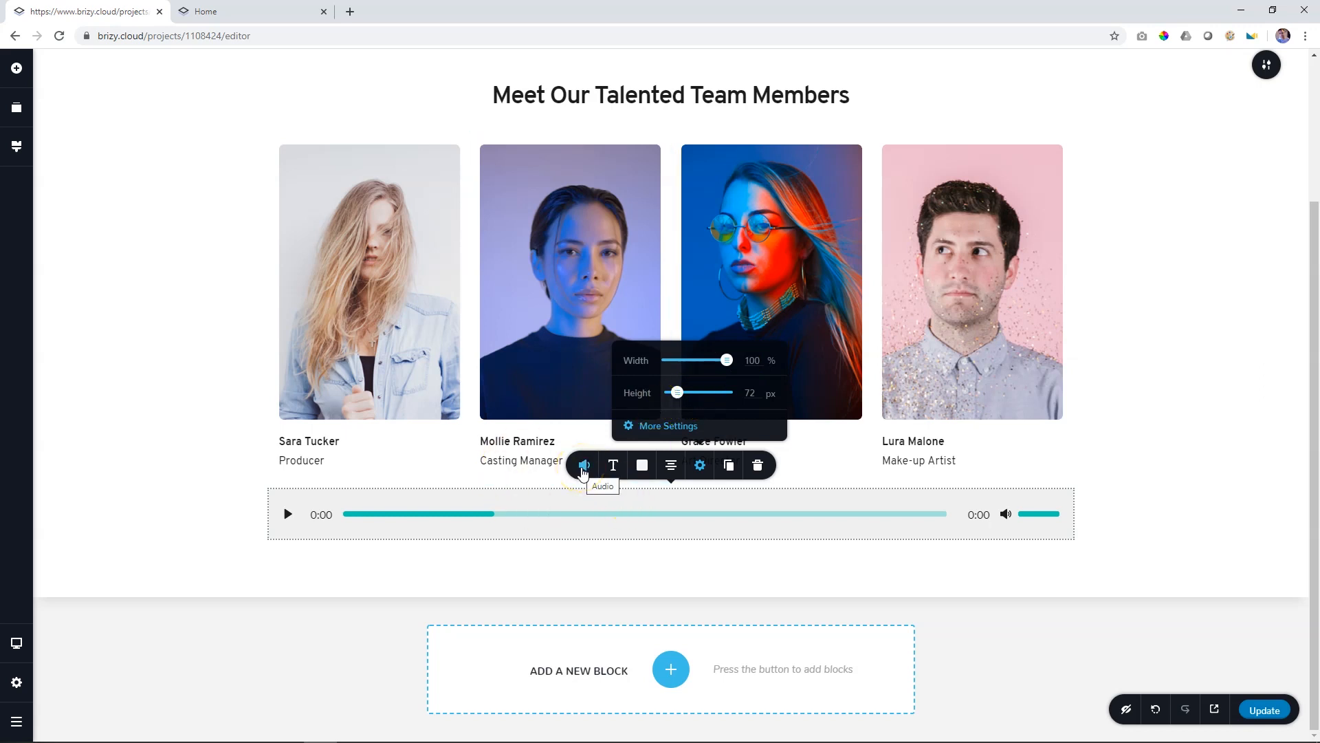
pyautogui.click(583, 471)
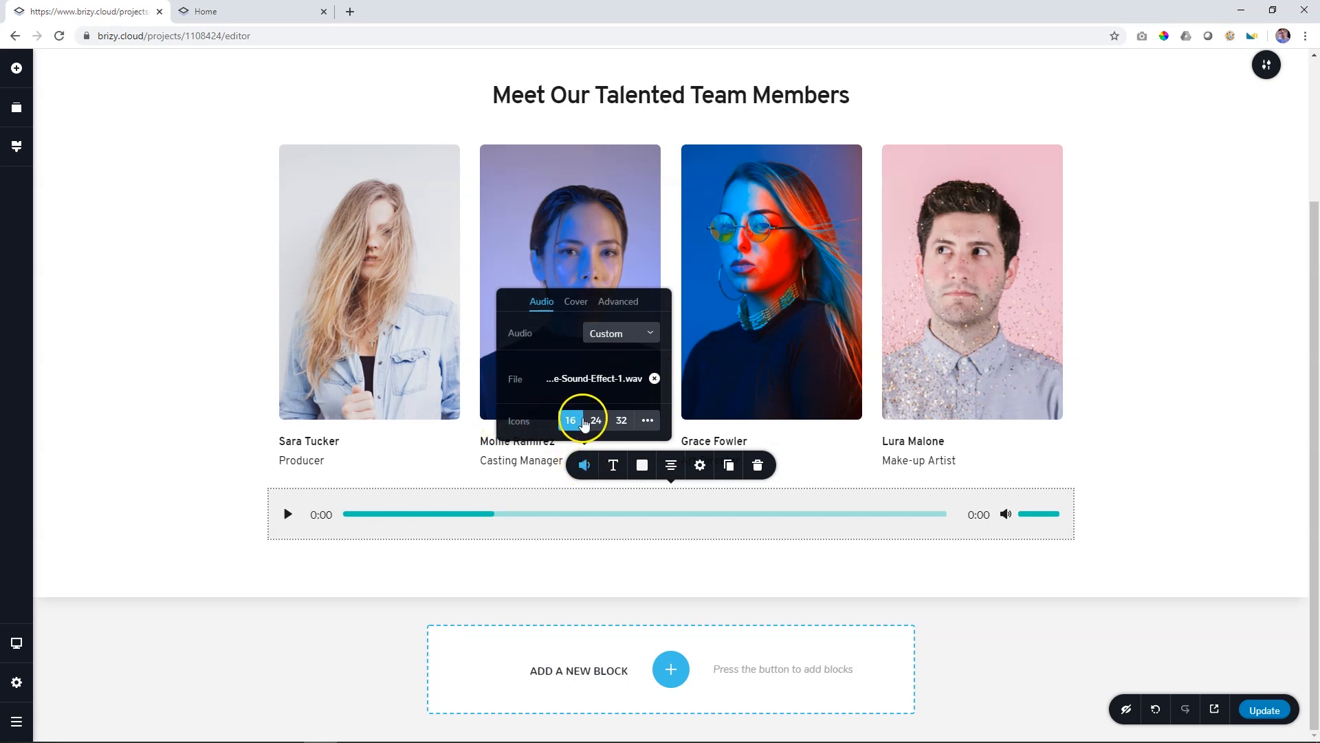
pyautogui.click(595, 421)
pyautogui.click(622, 421)
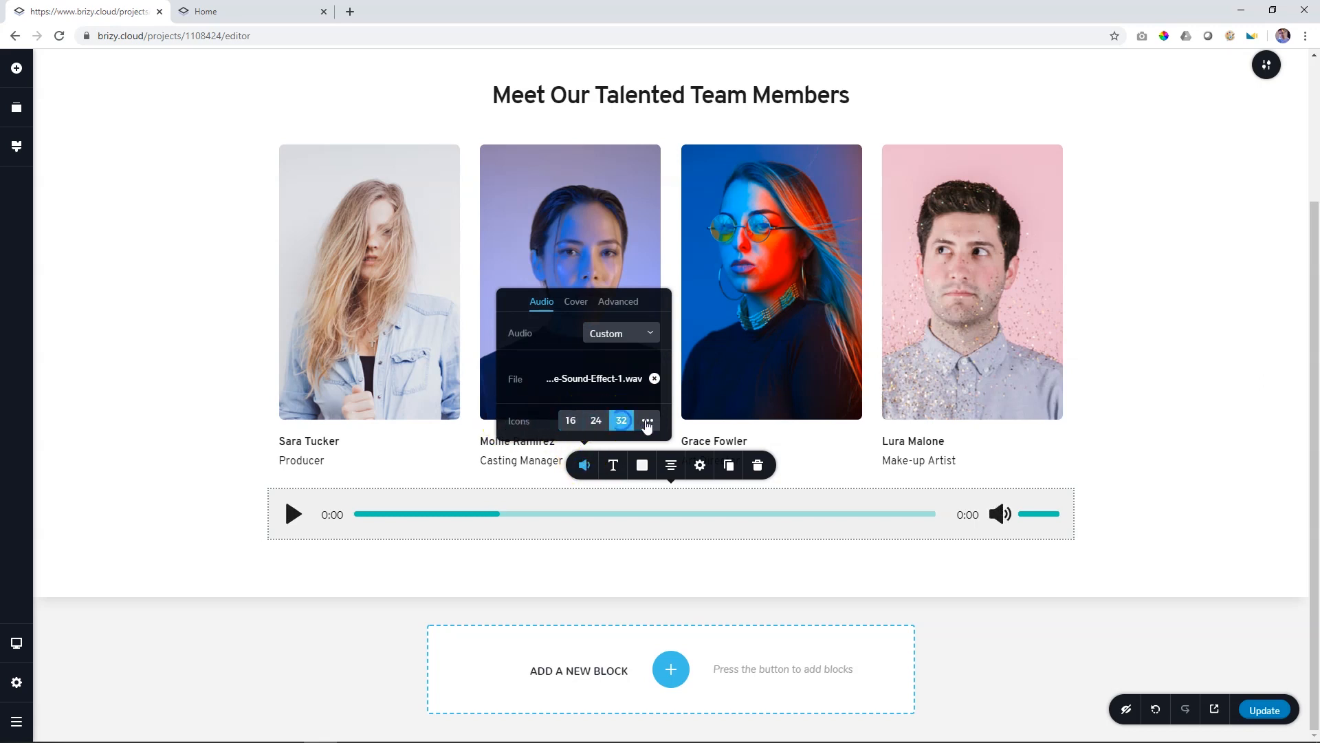
pyautogui.click(647, 420)
pyautogui.moveTo(589, 430); pyautogui.dragTo(557, 442)
pyautogui.click(572, 420)
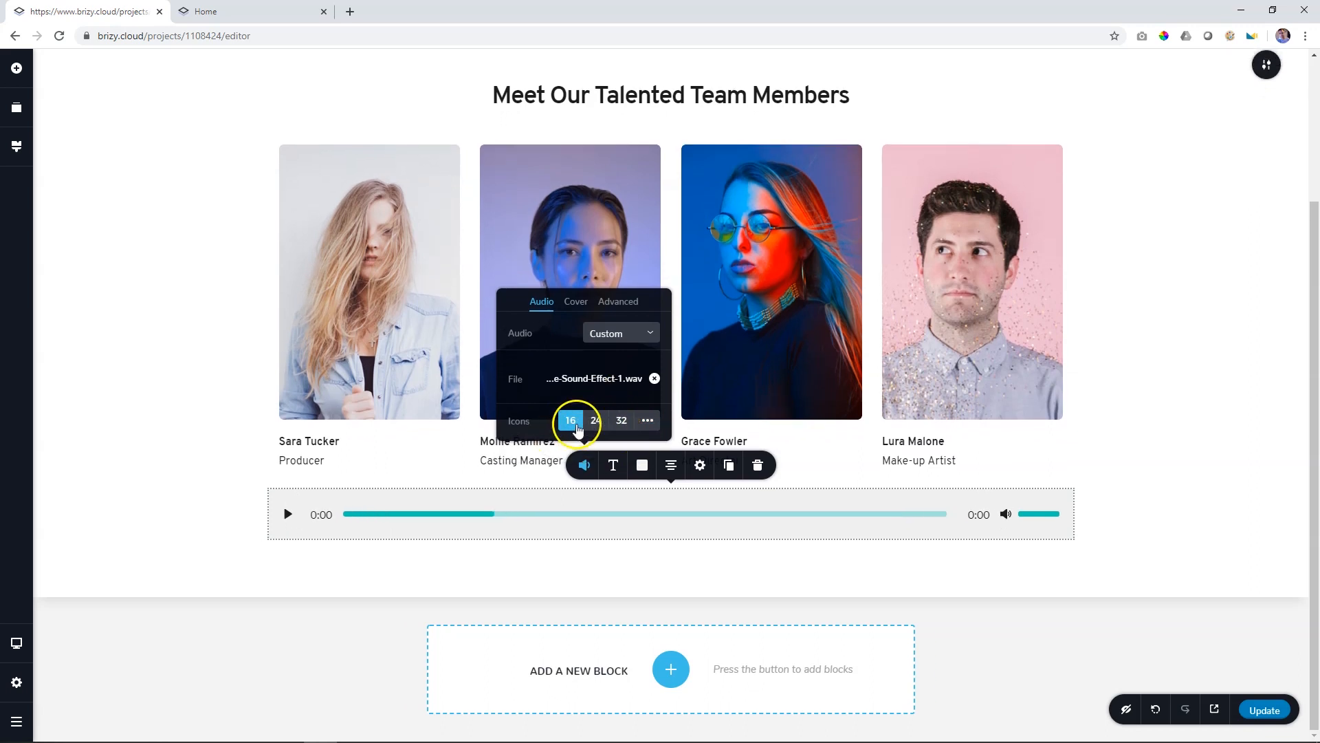
pyautogui.click(621, 420)
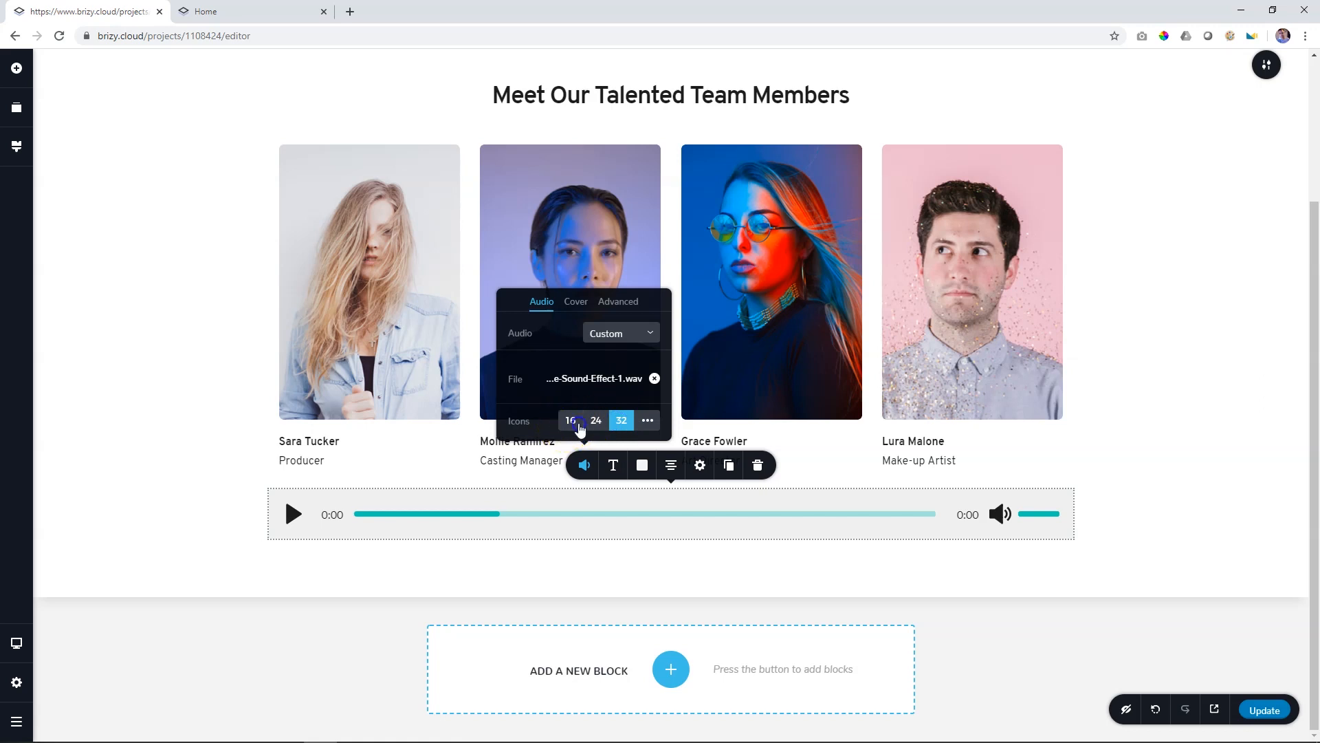
pyautogui.click(578, 427)
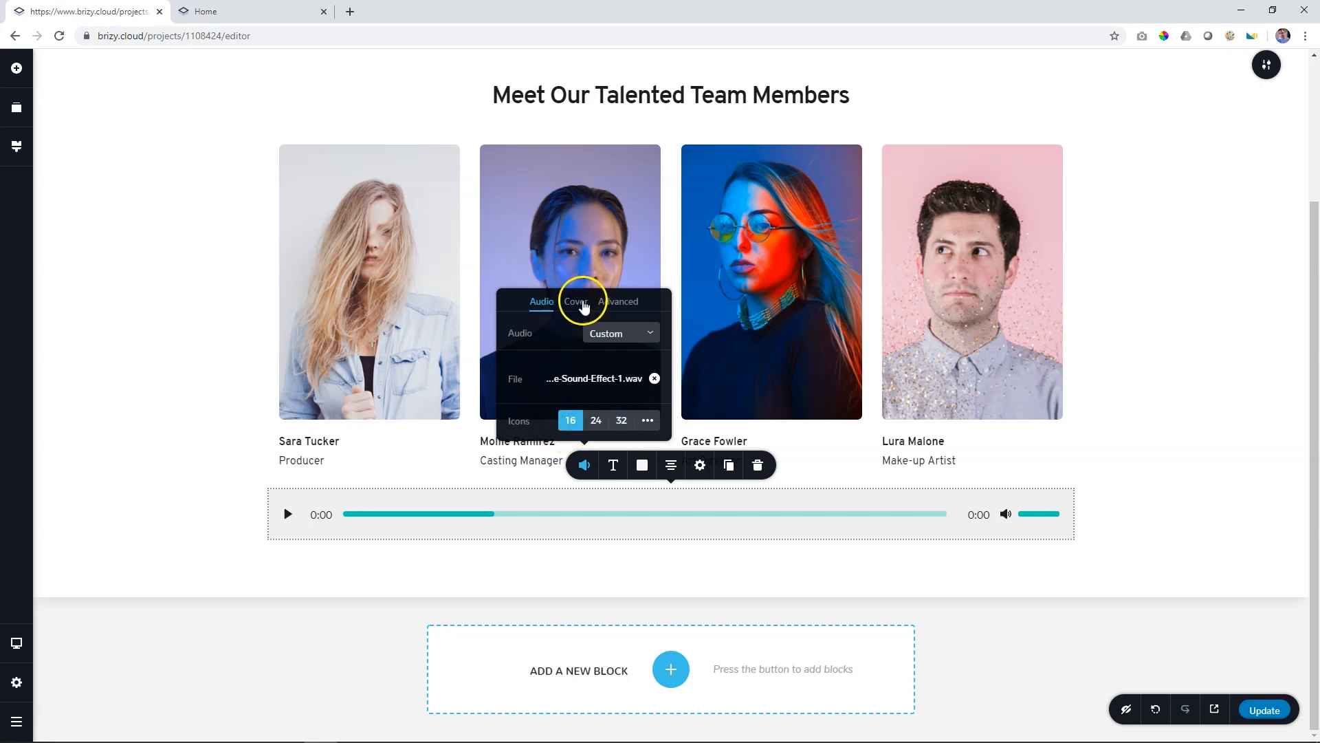
# - Add the desert cactus image as the audio player's cover and increase the player's height
pyautogui.click(583, 302)
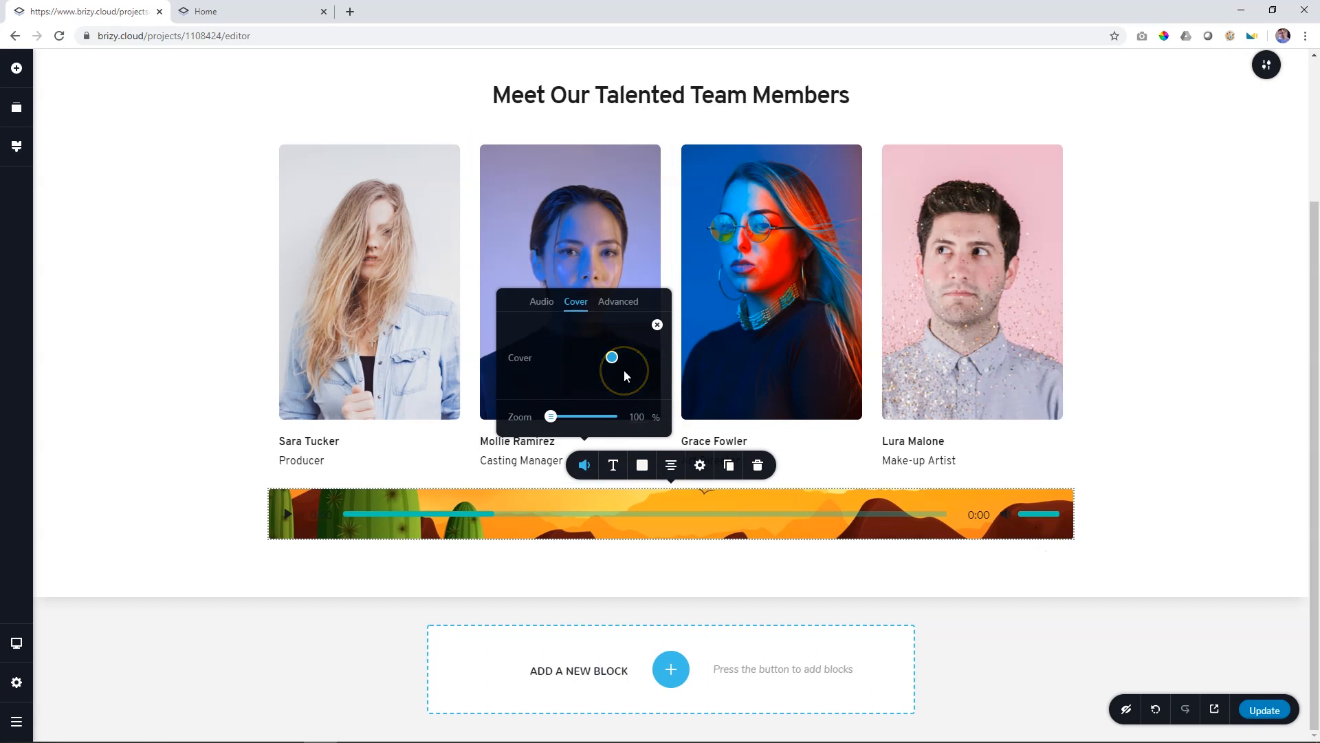
pyautogui.click(642, 531)
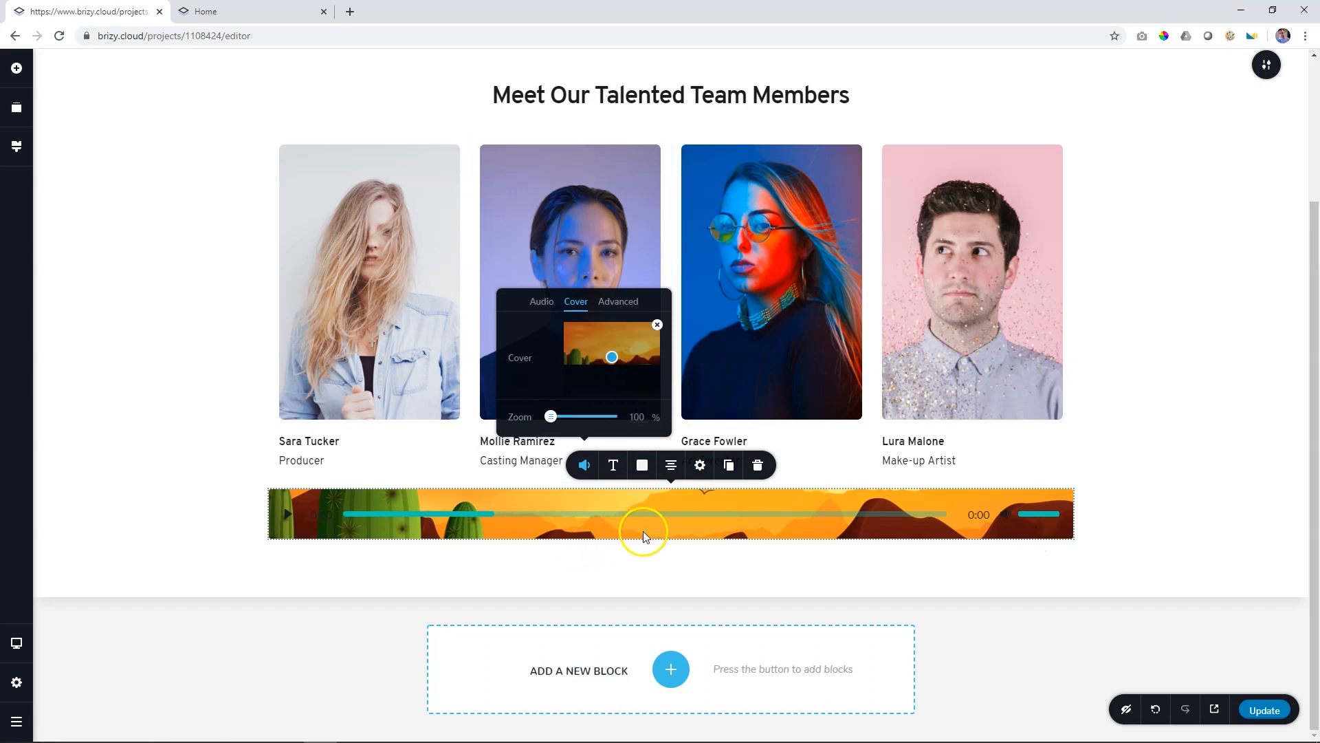
pyautogui.moveTo(691, 551); pyautogui.dragTo(669, 637)
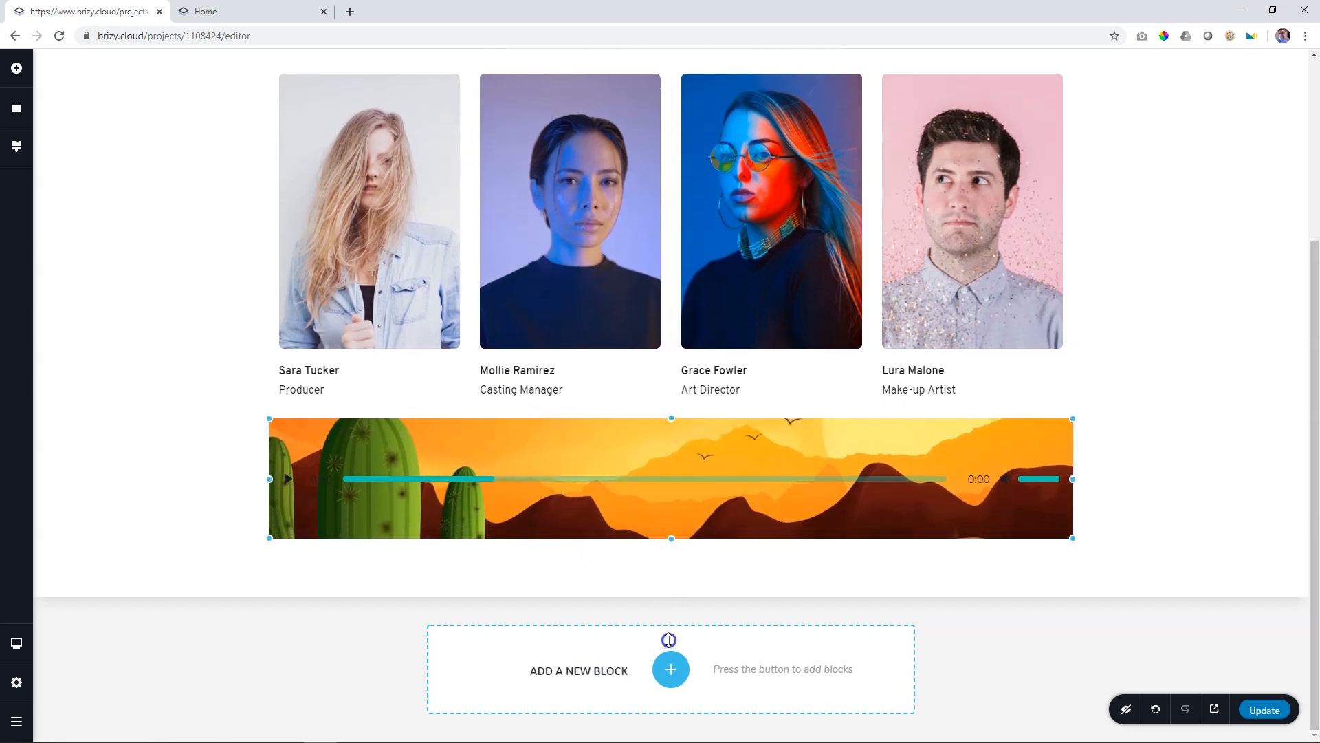
# - Move the cover image's focal point slightly lower and narrow the audio player to about half its width
pyautogui.click(584, 394)
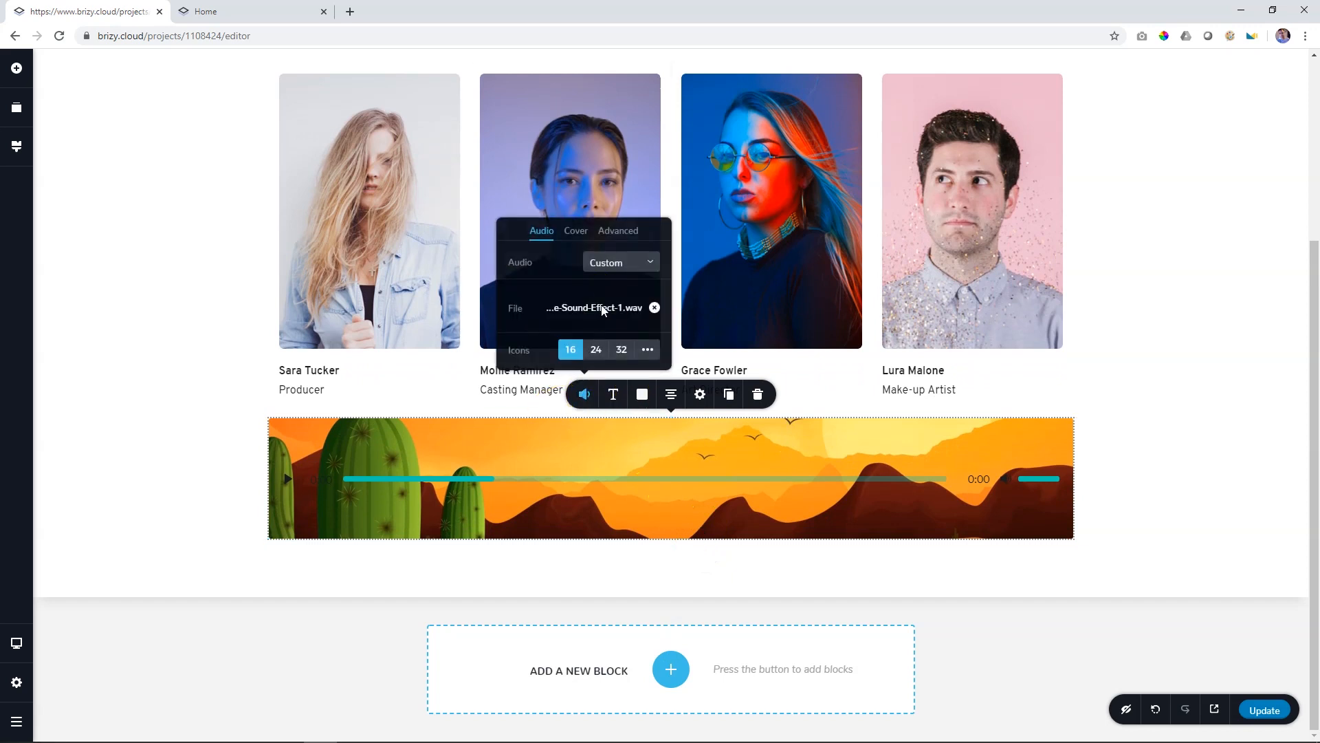
pyautogui.click(575, 234)
pyautogui.moveTo(621, 293); pyautogui.dragTo(613, 307)
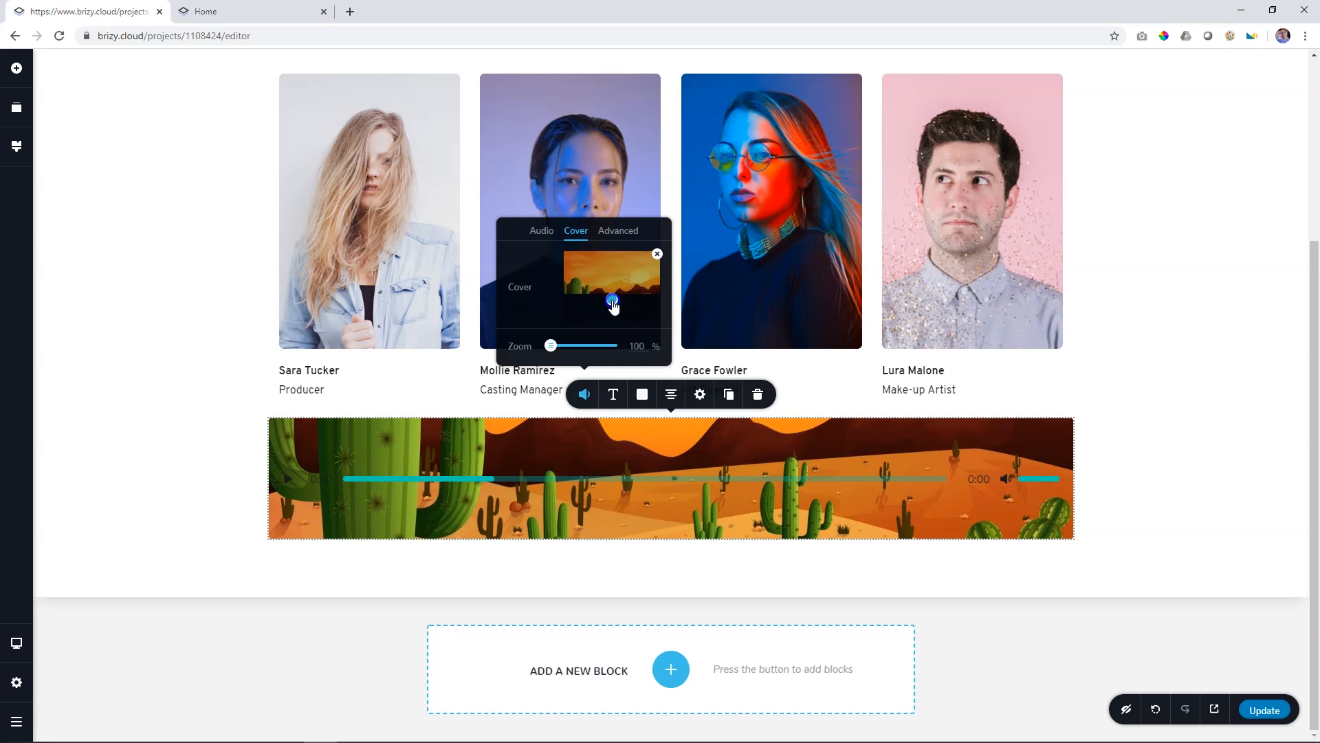
pyautogui.moveTo(1071, 478); pyautogui.dragTo(867, 495)
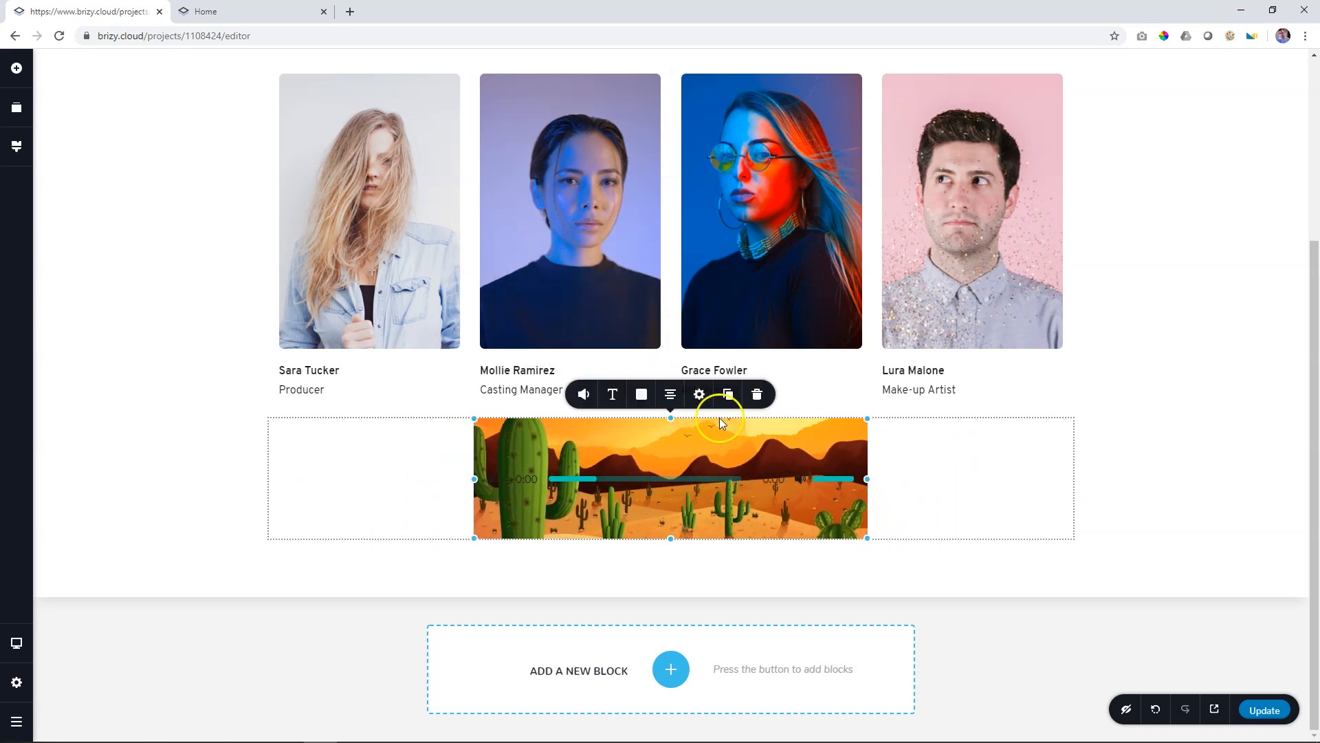
# - Set the audio player's background to the purple palette colour and remove its cover image
pyautogui.click(642, 394)
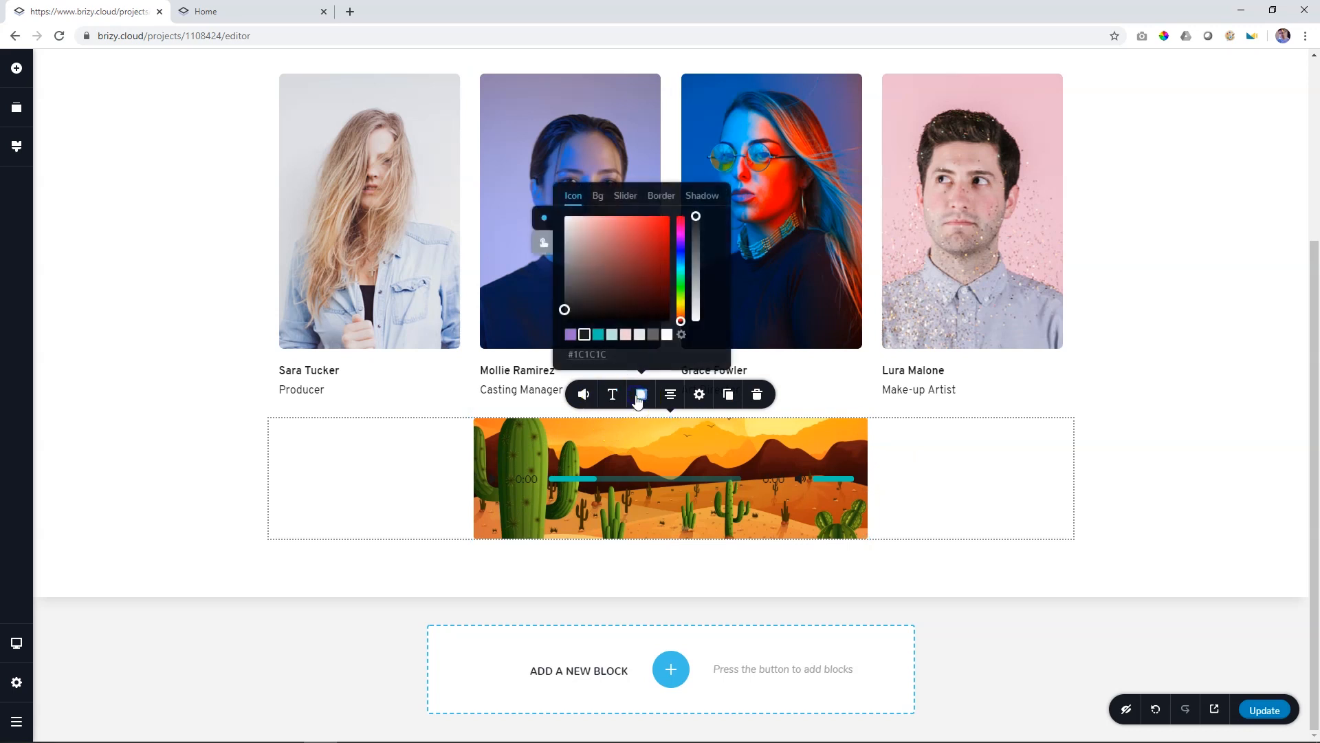
pyautogui.click(598, 198)
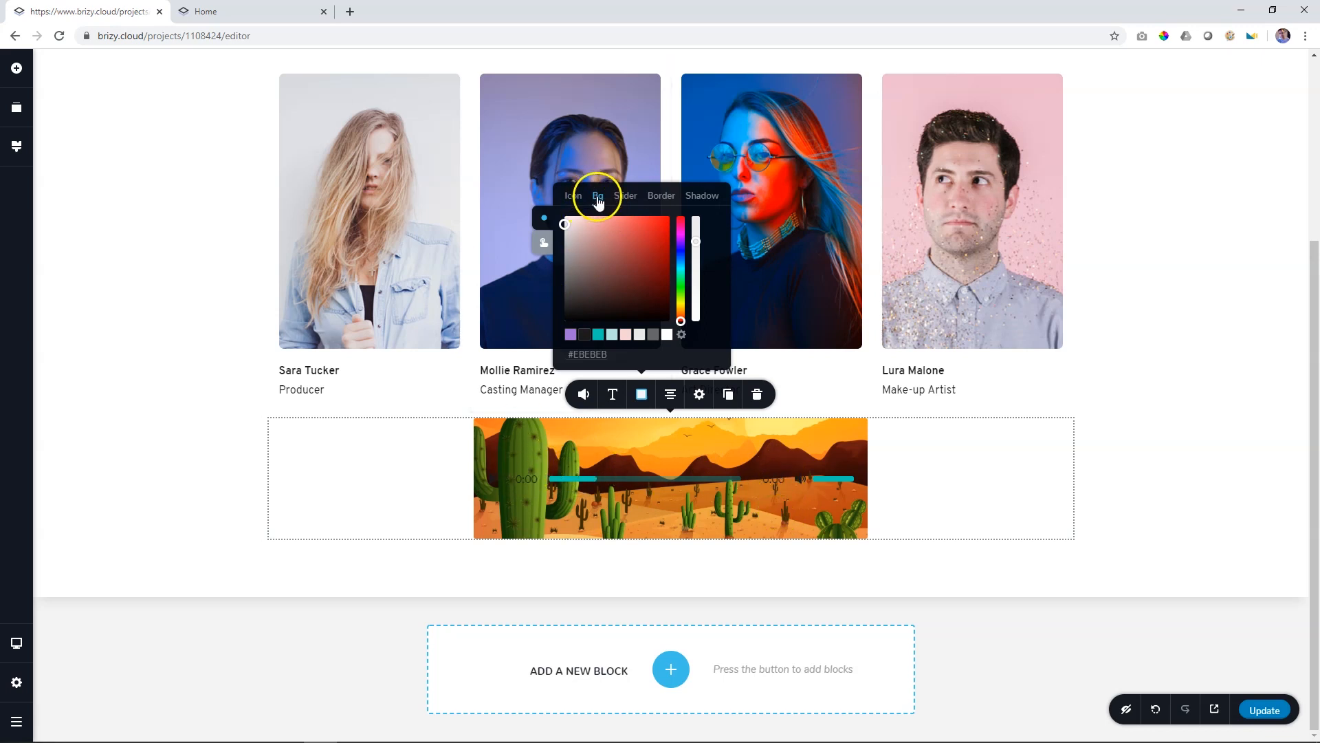
pyautogui.click(598, 334)
pyautogui.click(625, 334)
pyautogui.click(571, 334)
pyautogui.click(591, 392)
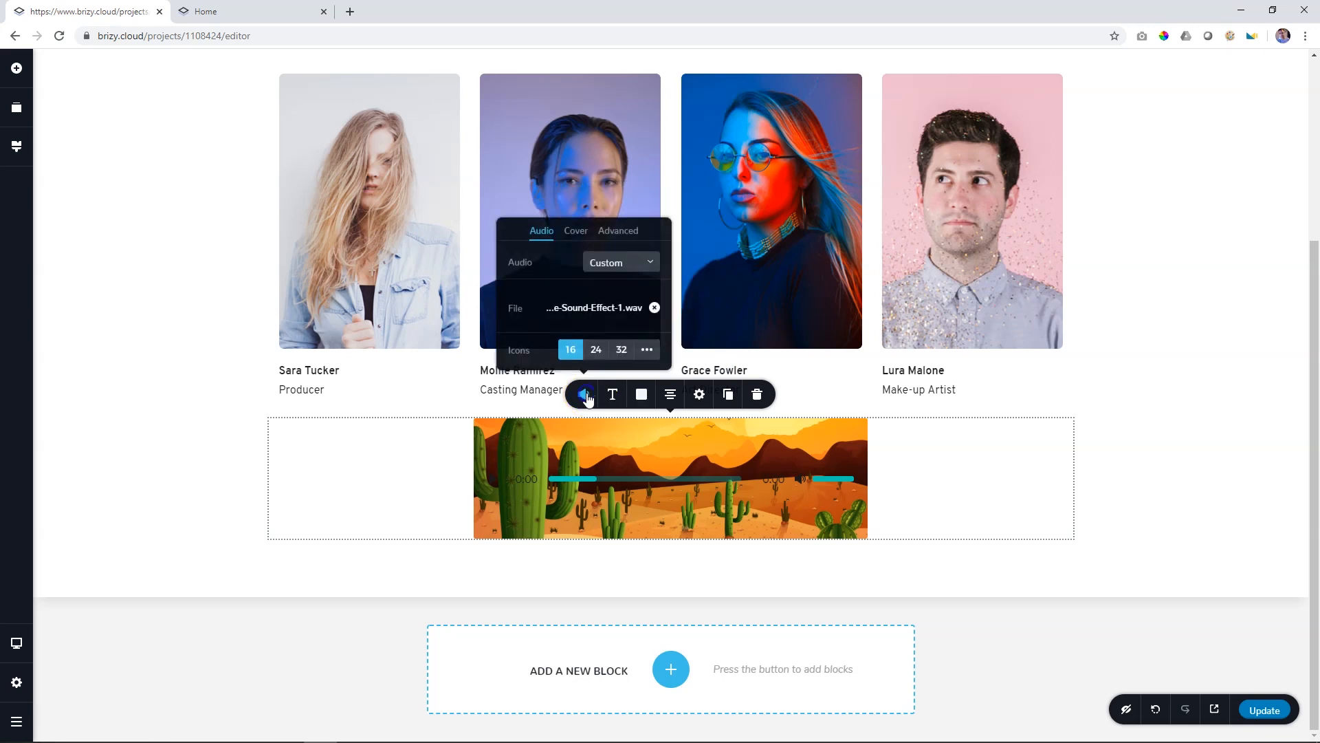
pyautogui.click(576, 232)
pyautogui.click(657, 256)
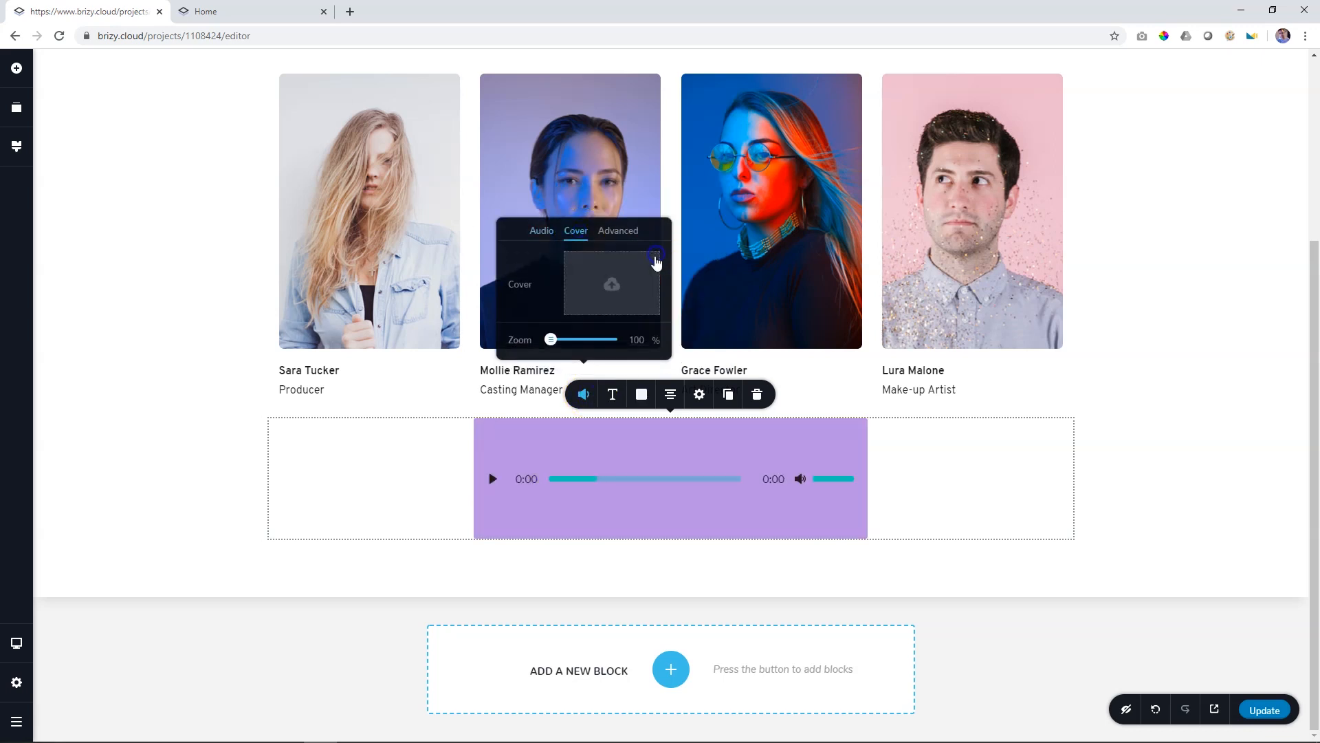
# - Try palette colours for the player's background, settle on the black one, and set its icon colour to white #FFFFFF
pyautogui.click(643, 395)
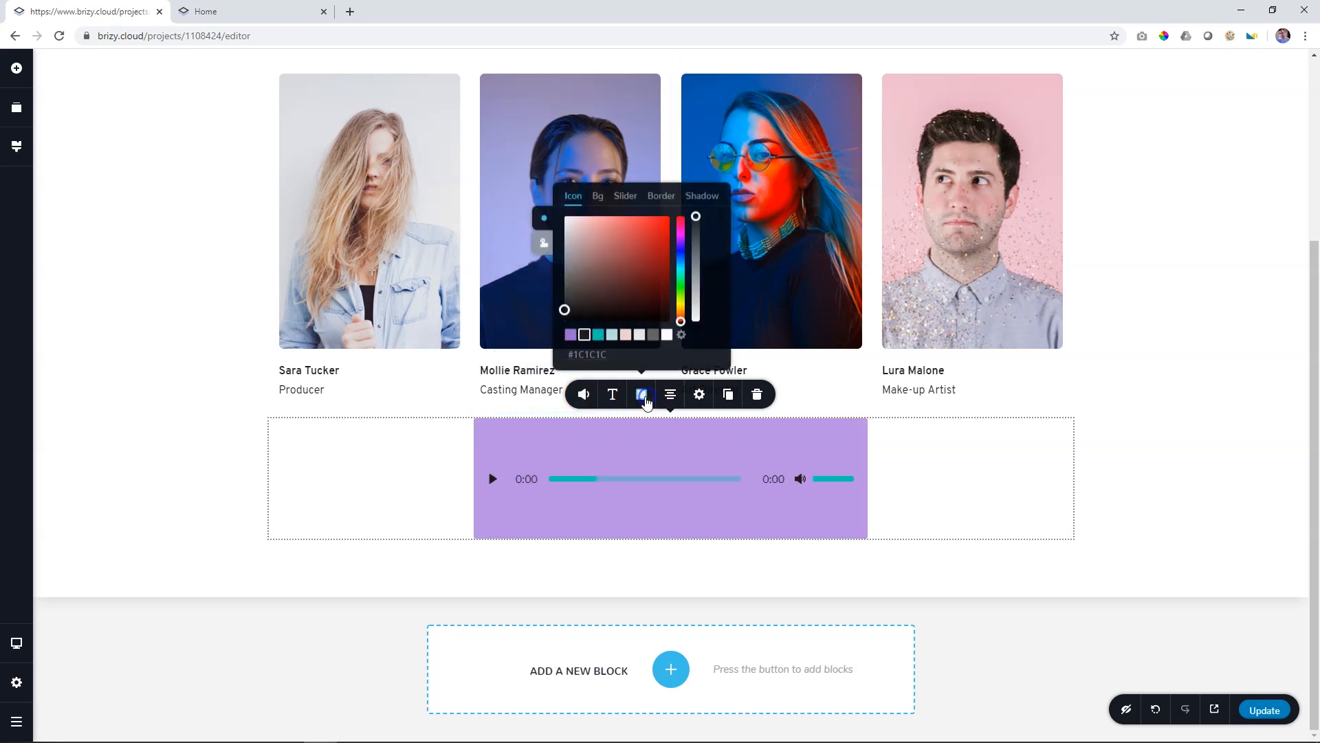
pyautogui.click(597, 196)
pyautogui.click(598, 334)
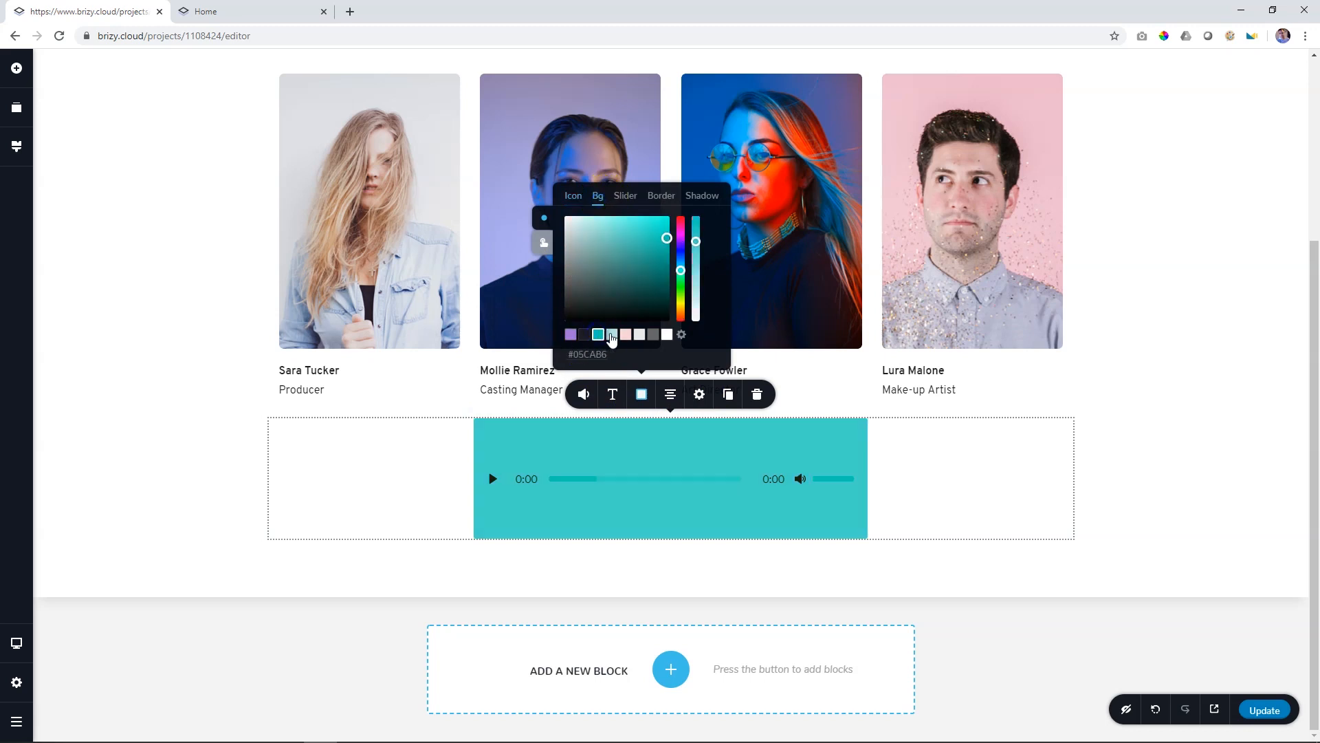
pyautogui.click(612, 334)
pyautogui.click(625, 334)
pyautogui.click(639, 334)
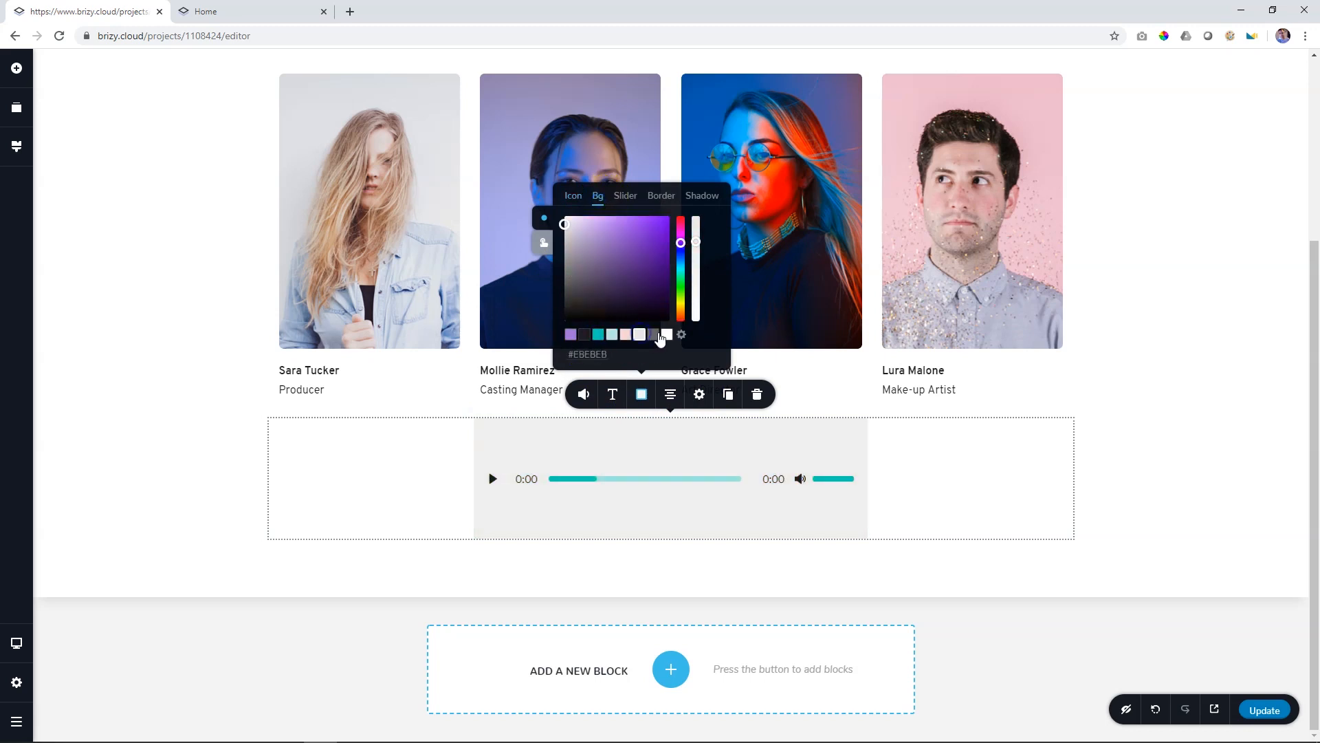
pyautogui.click(583, 335)
pyautogui.click(573, 196)
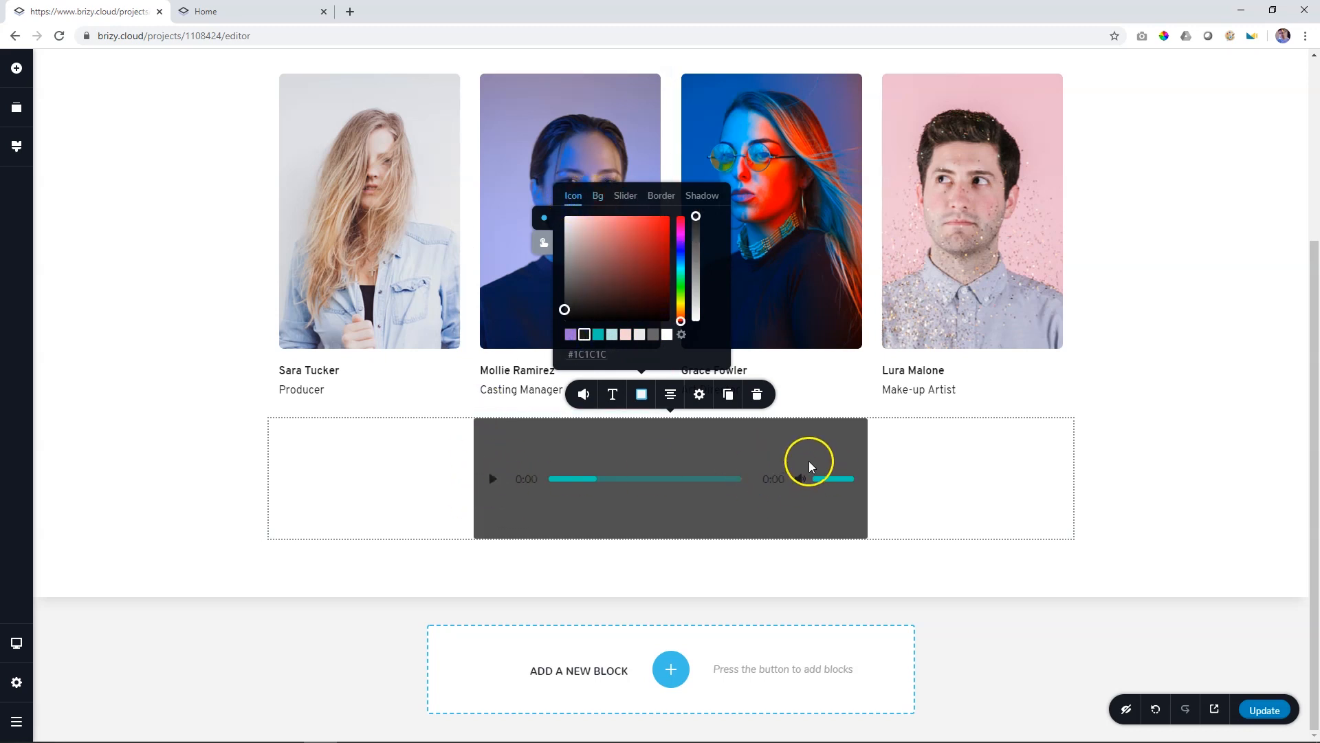
pyautogui.click(667, 334)
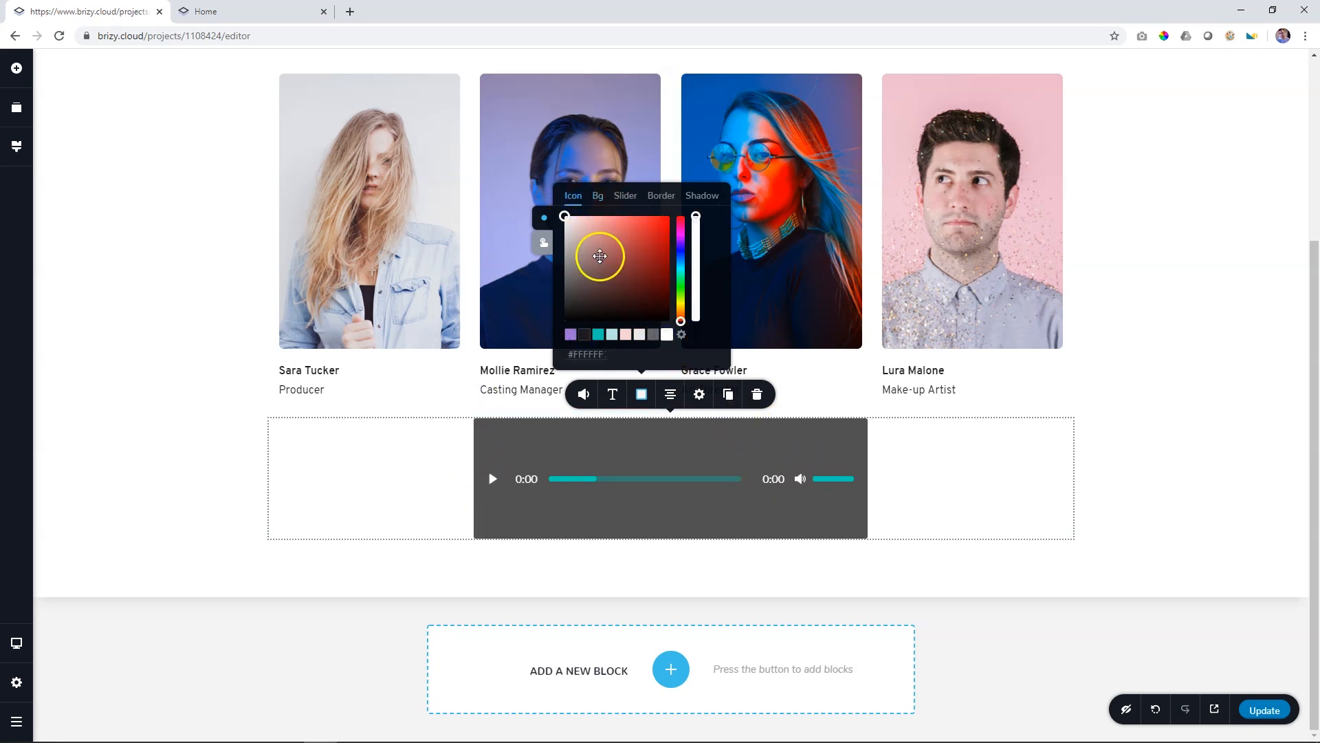
# - View the audio player's slider, border and shadow colour options
pyautogui.click(625, 196)
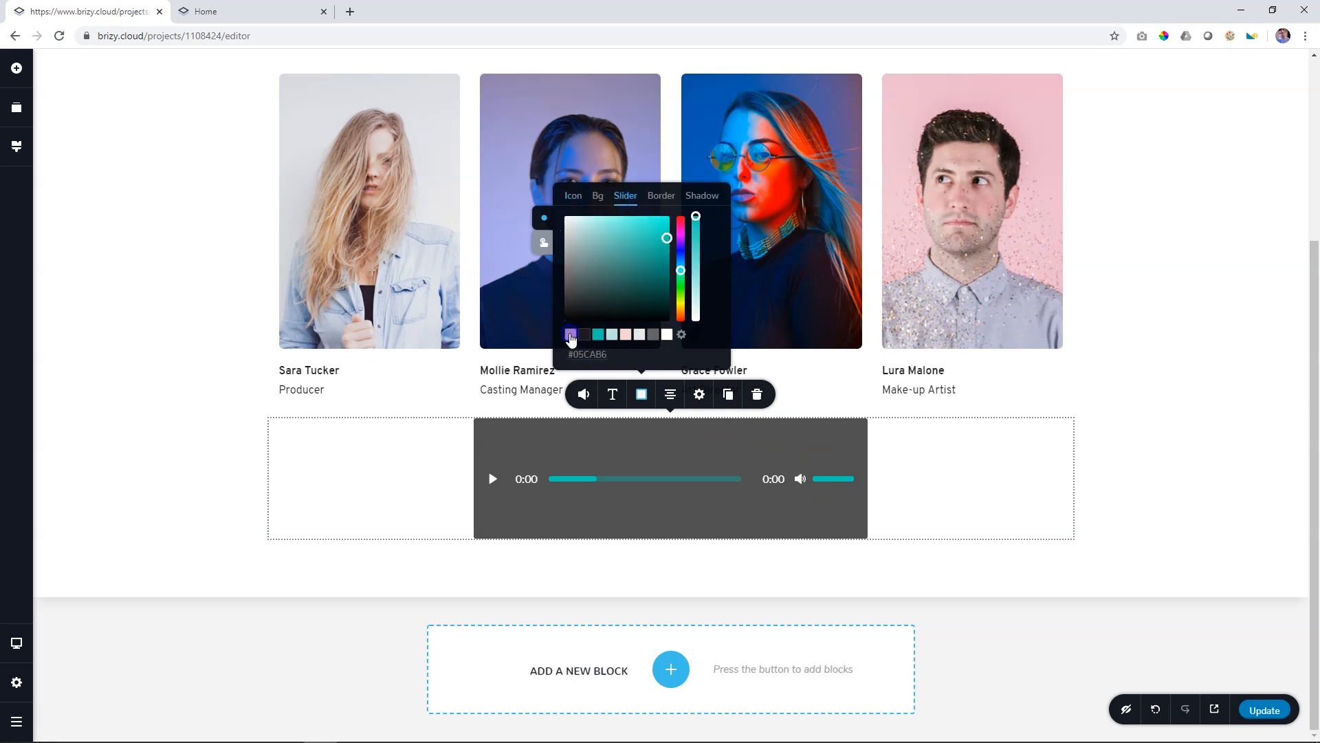
pyautogui.click(660, 196)
pyautogui.click(707, 201)
pyautogui.click(655, 201)
pyautogui.click(701, 200)
pyautogui.click(663, 202)
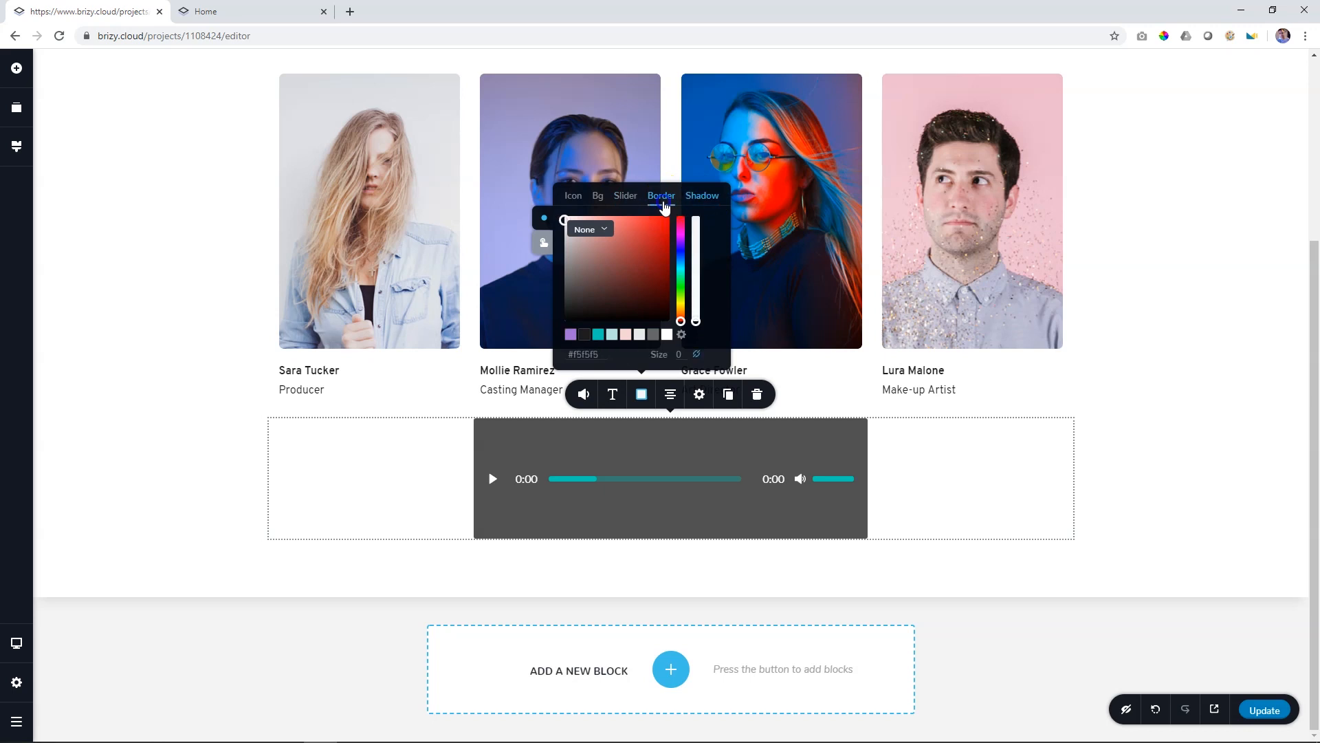
# - Try purple #A170D9 as the hover colour of the player's icons and restore it to white #FFFFFF
pyautogui.click(544, 242)
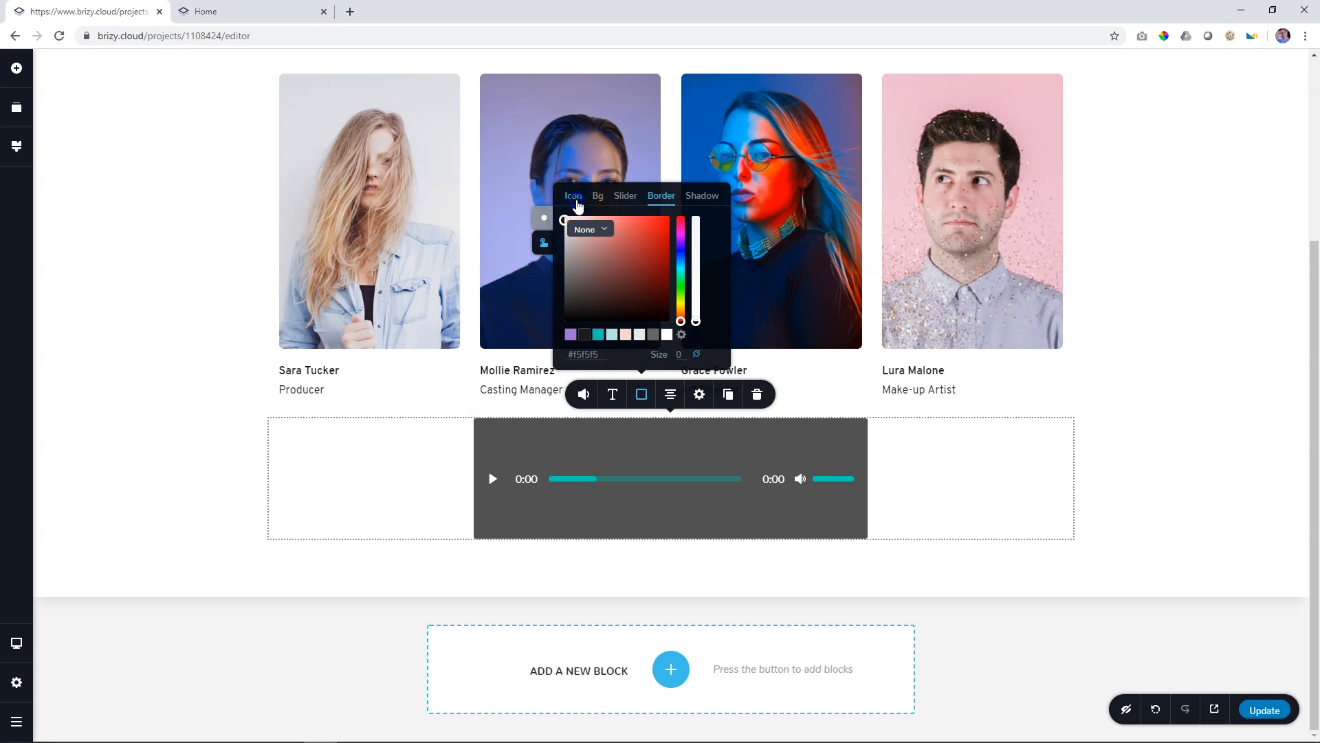
pyautogui.click(573, 196)
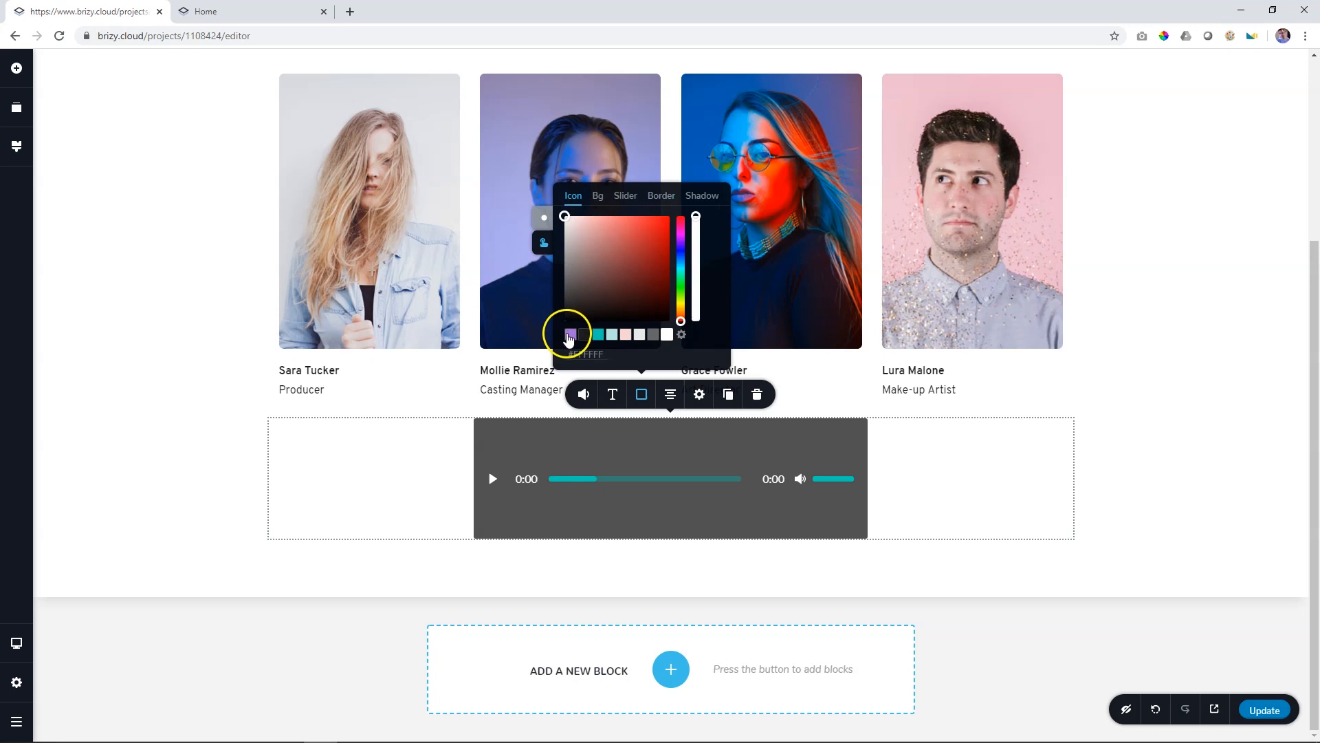
pyautogui.click(570, 335)
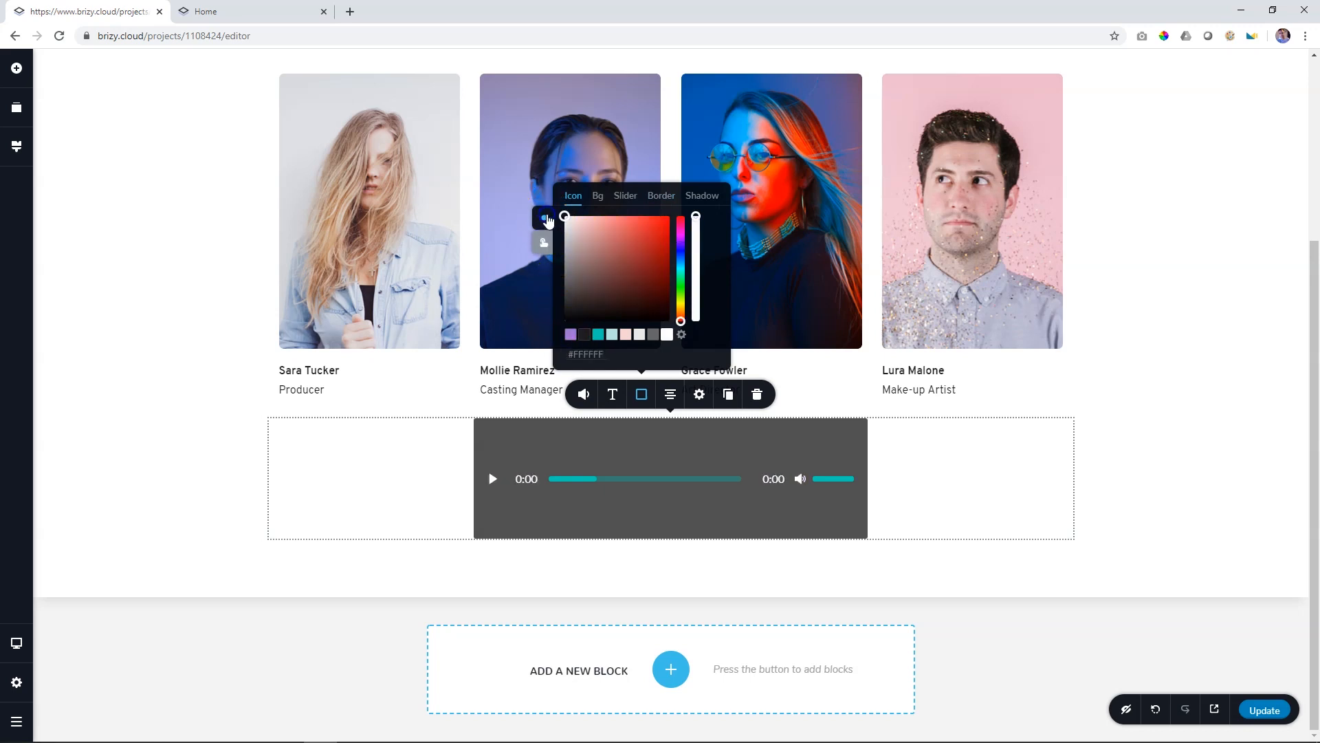
pyautogui.click(1181, 467)
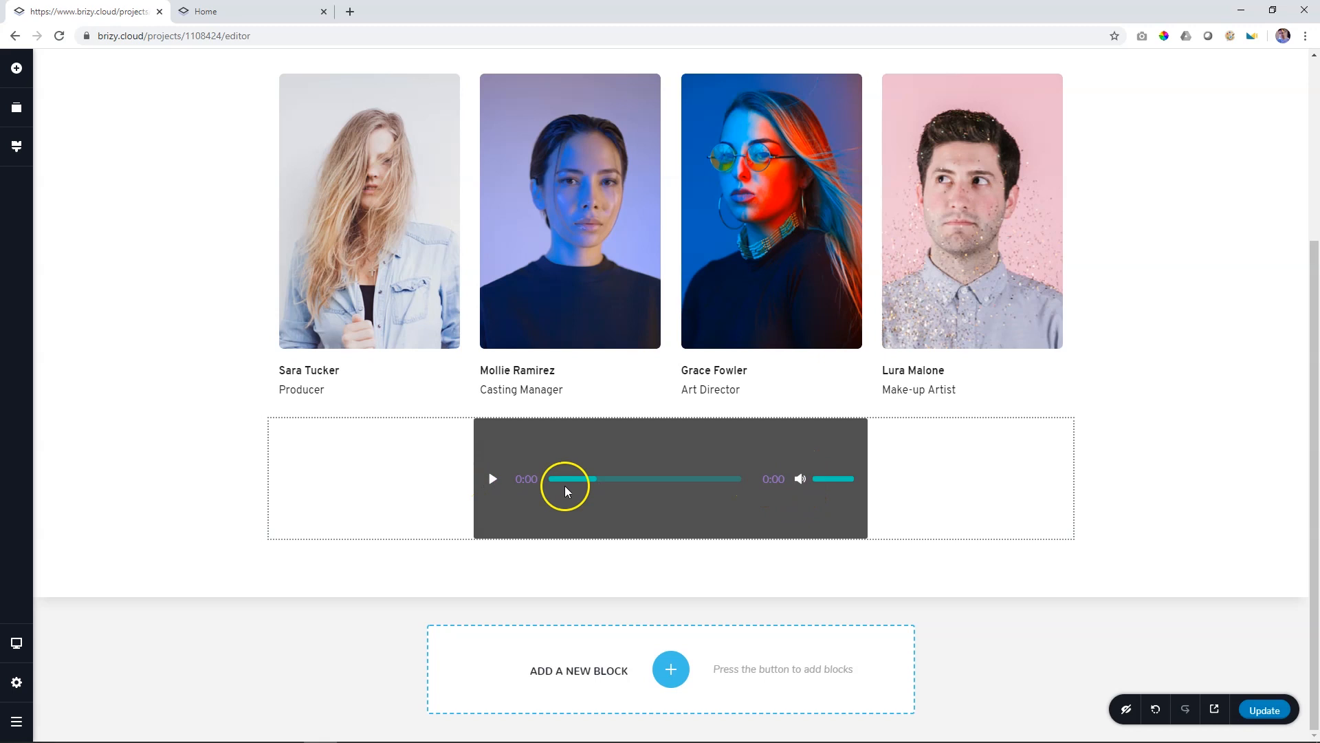
pyautogui.click(575, 457)
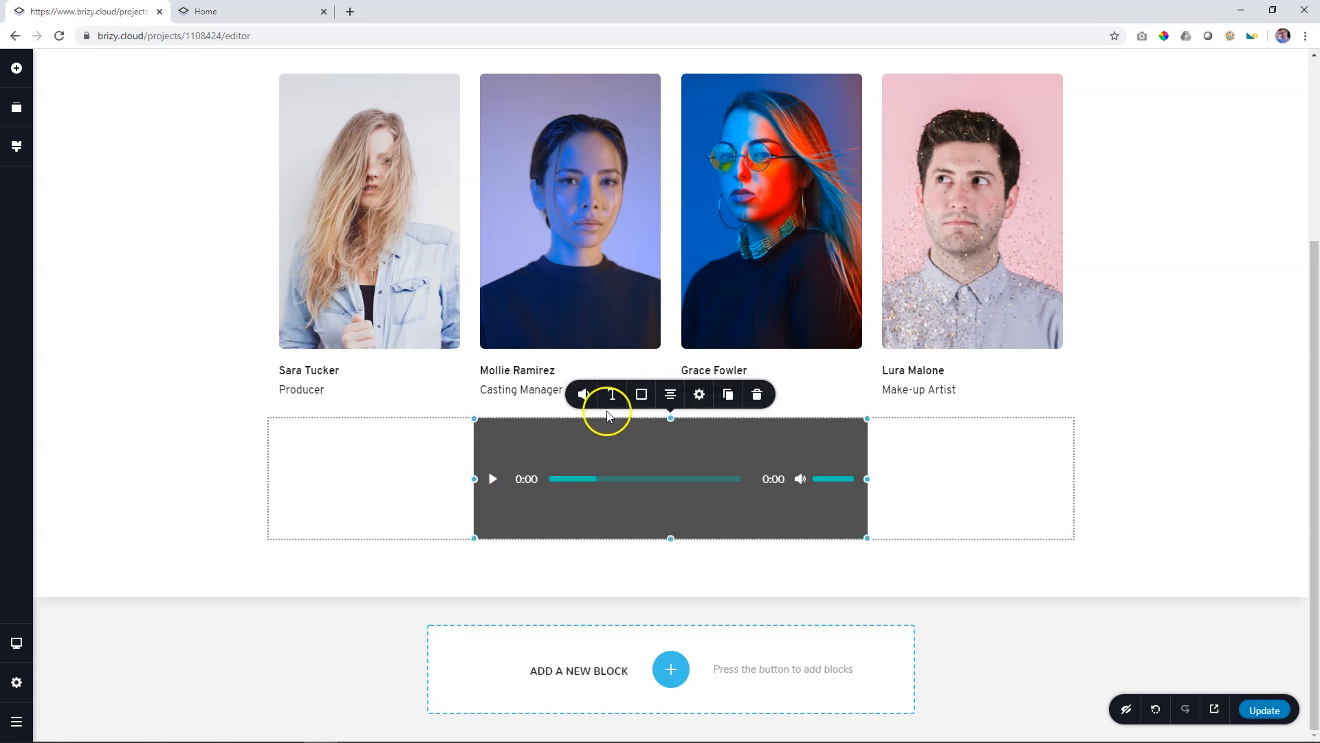
pyautogui.click(643, 394)
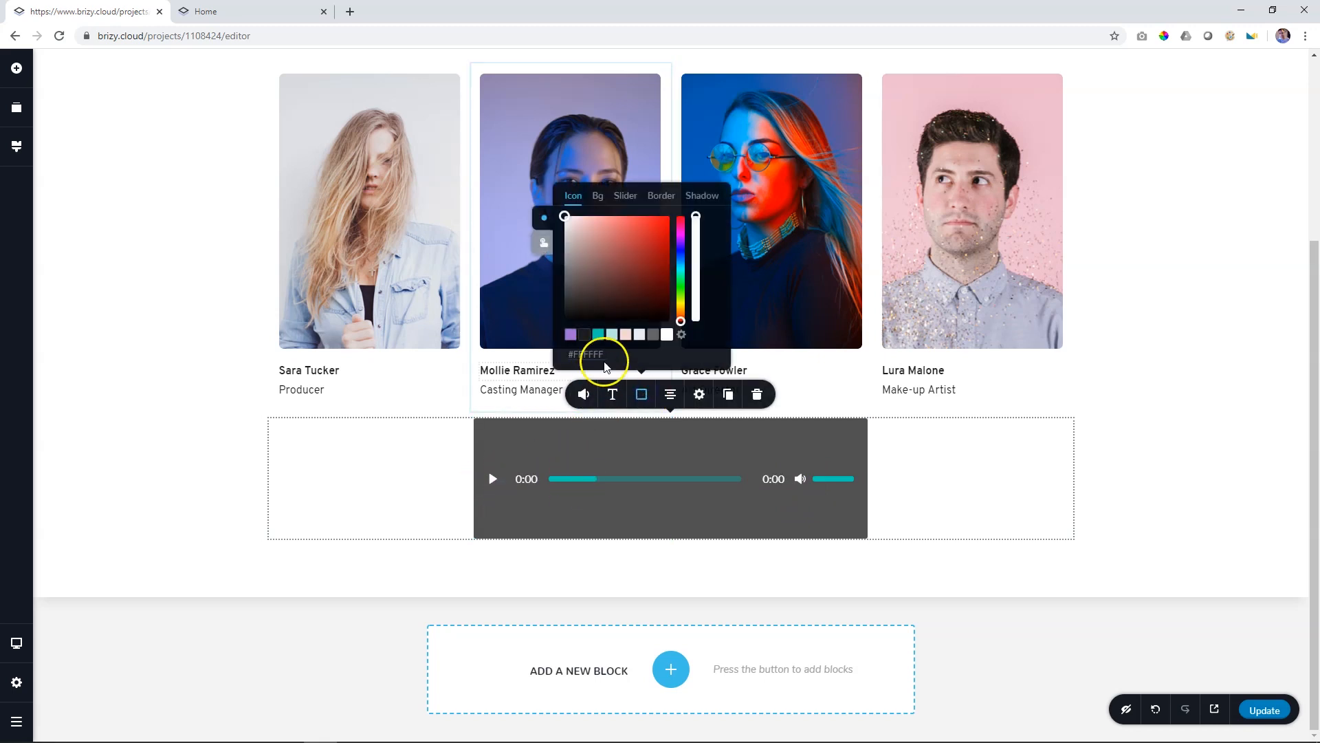
pyautogui.click(546, 244)
pyautogui.click(588, 198)
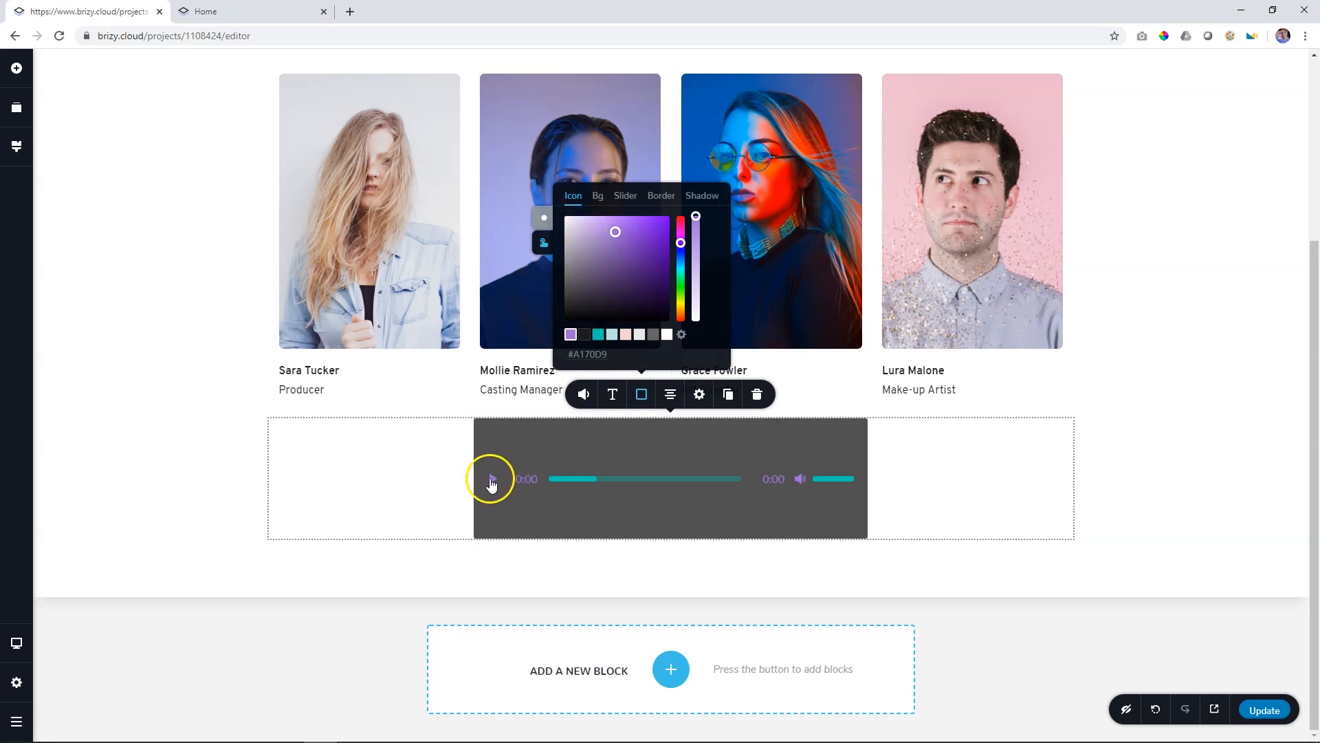
pyautogui.click(667, 335)
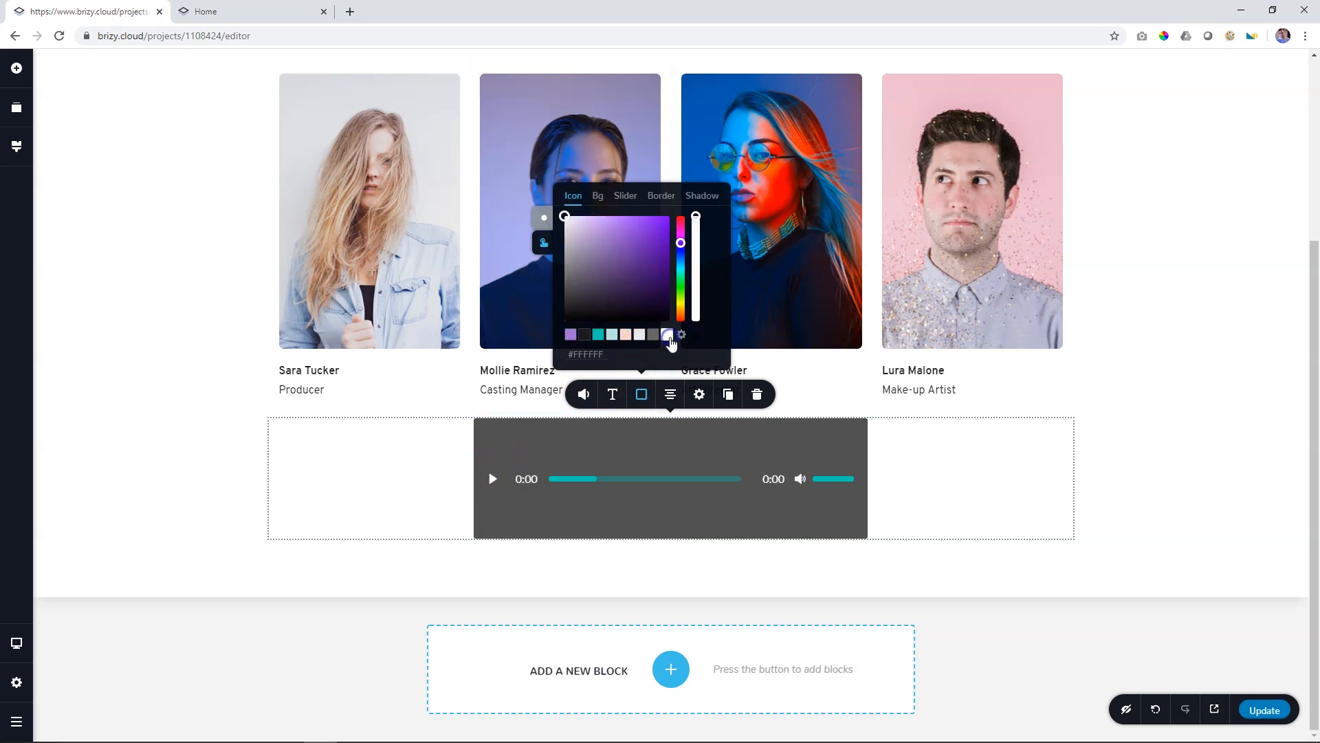
pyautogui.click(901, 447)
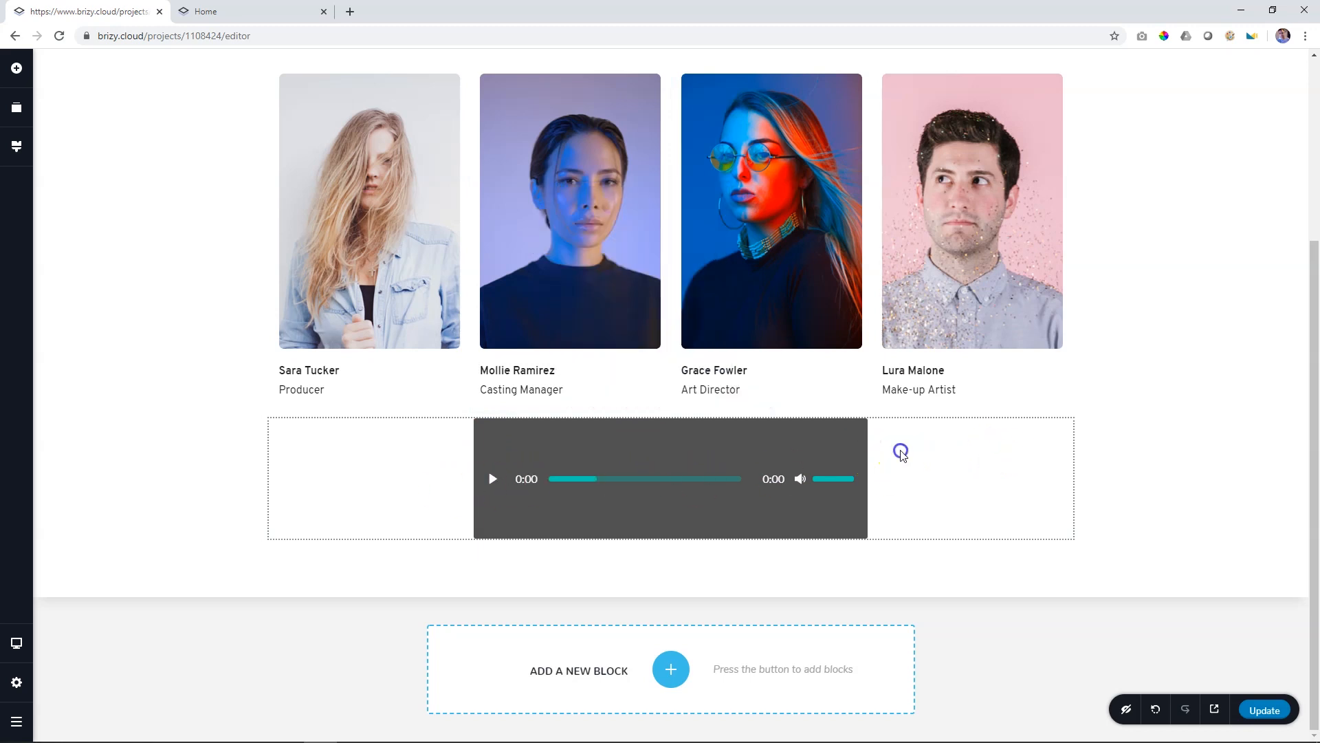
# - Try switching the audio player's Time, Duration and Progress displays off and back on in its advanced options
pyautogui.click(660, 468)
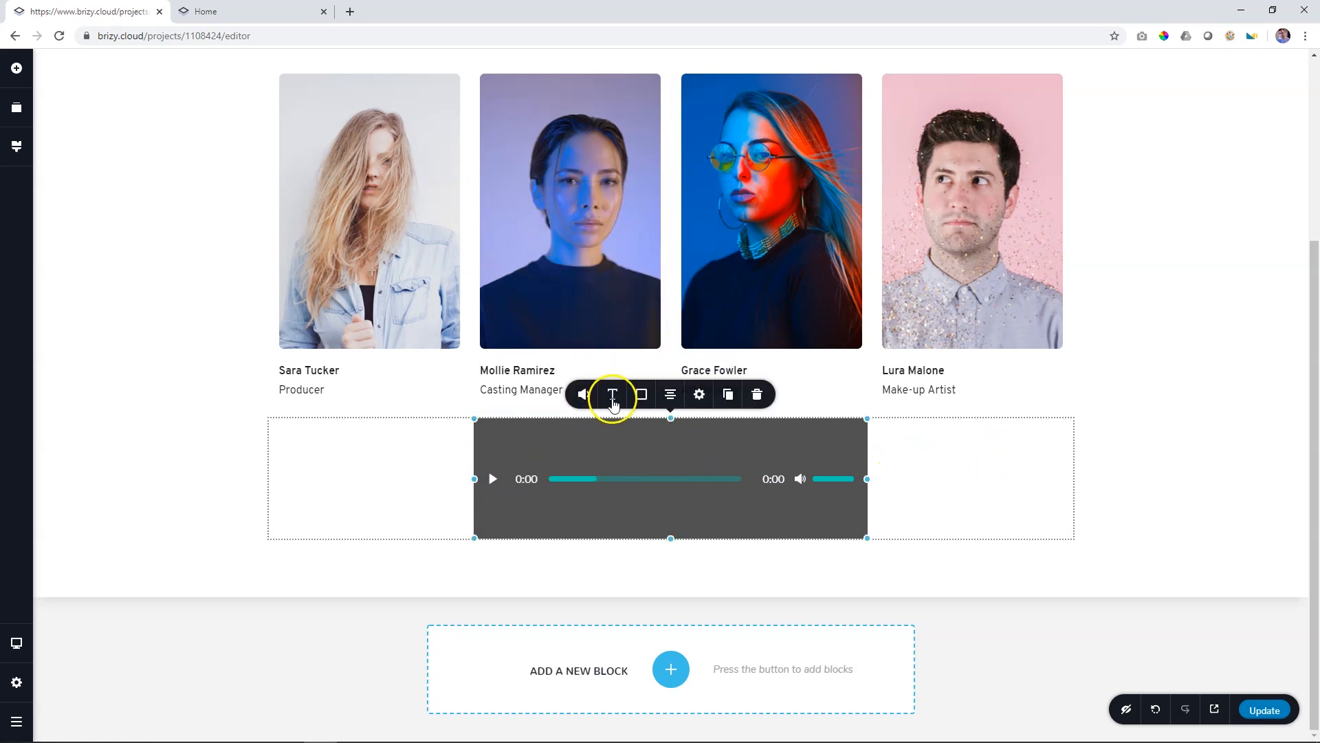
pyautogui.click(641, 394)
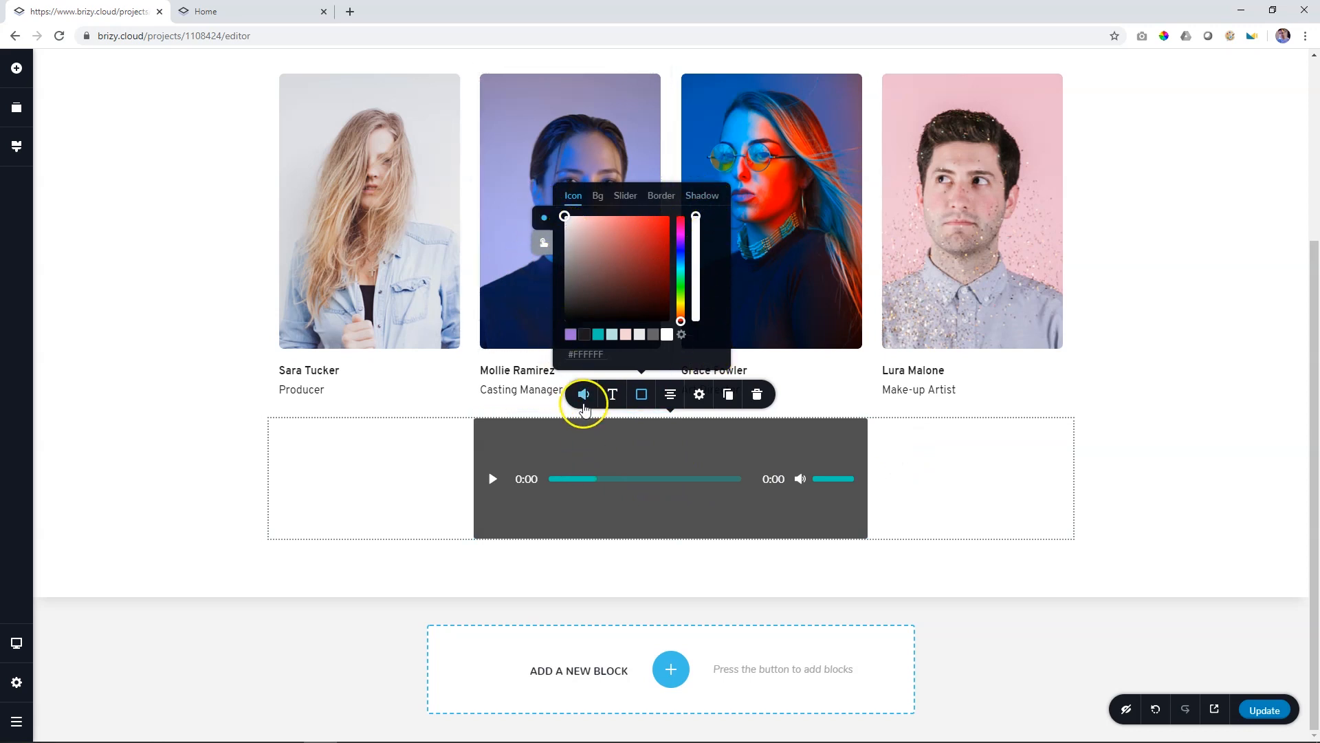
pyautogui.click(583, 397)
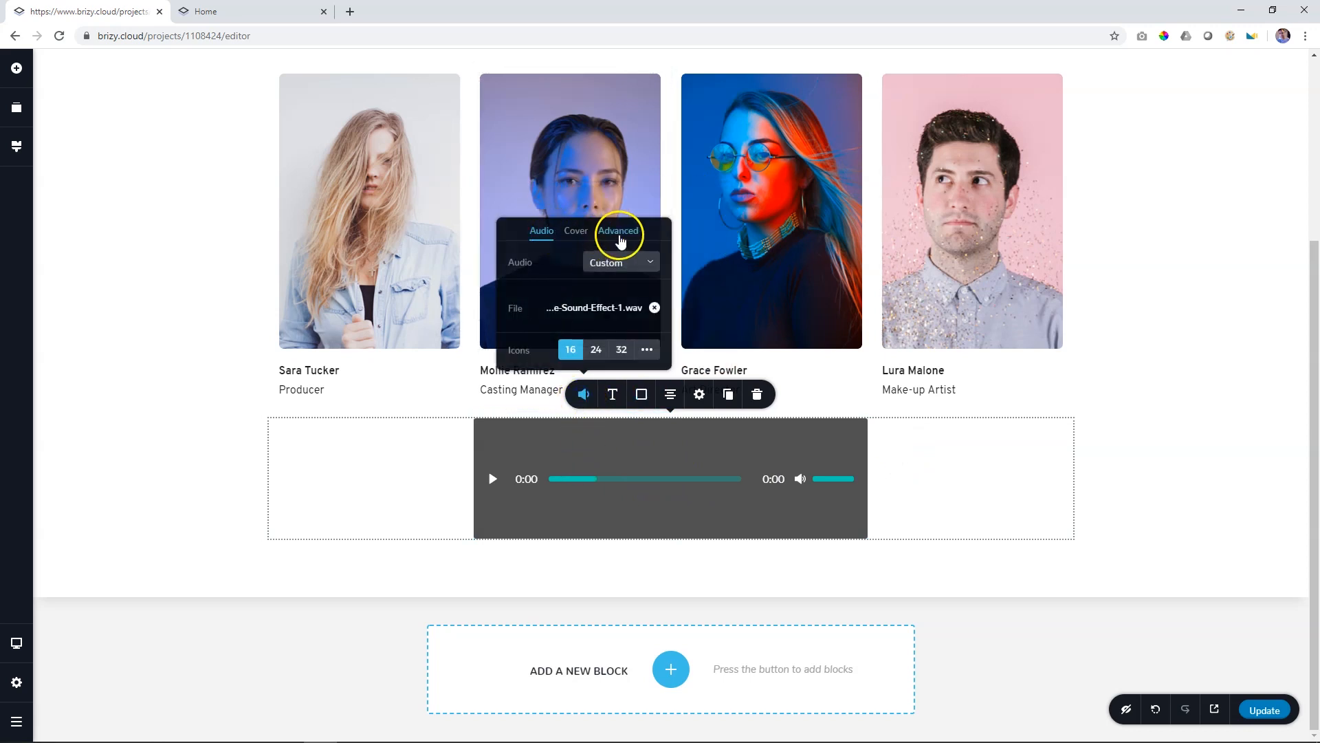
pyautogui.click(618, 235)
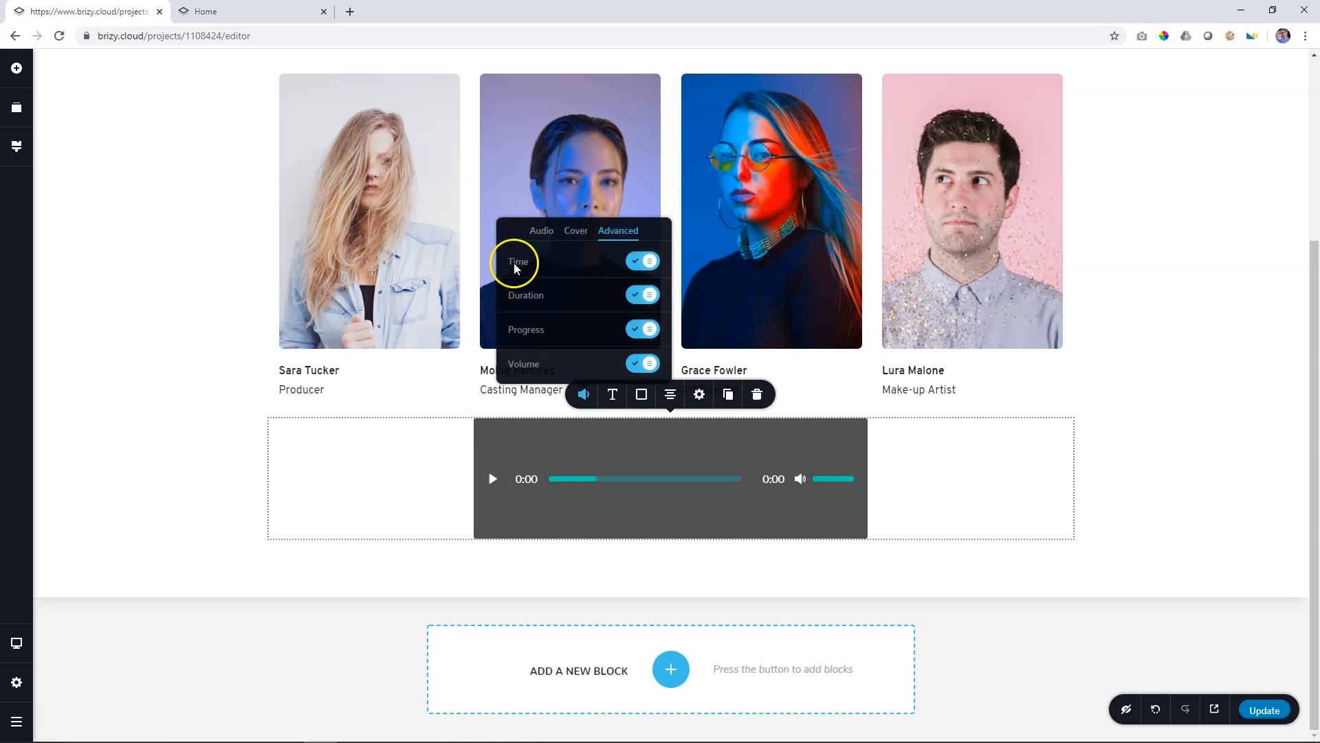
pyautogui.click(633, 272)
pyautogui.click(639, 268)
pyautogui.click(640, 296)
pyautogui.click(641, 296)
pyautogui.click(650, 332)
pyautogui.click(652, 333)
# - Turn off the audio player's Volume, Progress, Duration and Time displays
pyautogui.click(642, 361)
pyautogui.click(643, 330)
pyautogui.click(642, 295)
pyautogui.click(644, 261)
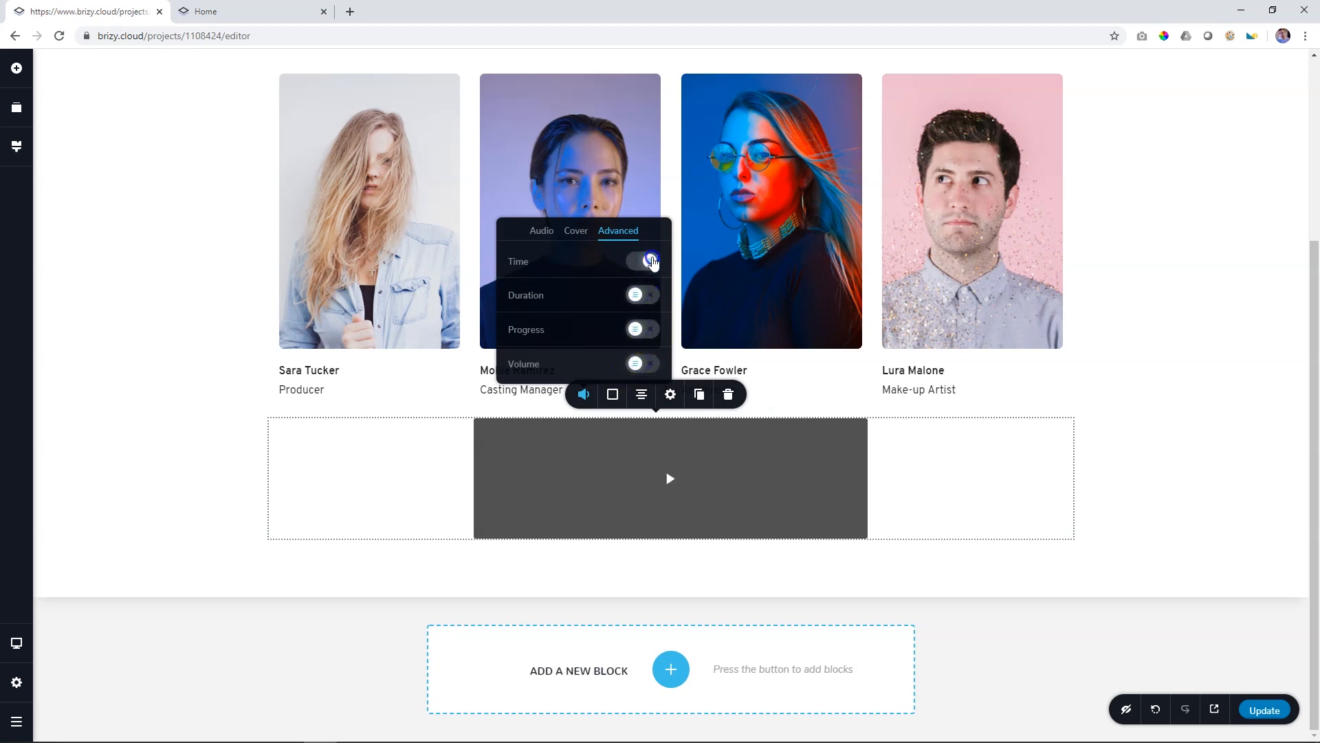
# - Narrow the audio player to a nearly square box and enlarge its play icon with a custom icon size
pyautogui.click(752, 464)
pyautogui.moveTo(867, 478); pyautogui.dragTo(726, 479)
pyautogui.click(598, 394)
pyautogui.click(660, 349)
pyautogui.moveTo(543, 372); pyautogui.dragTo(620, 372)
pyautogui.click(671, 472)
pyautogui.click(761, 481)
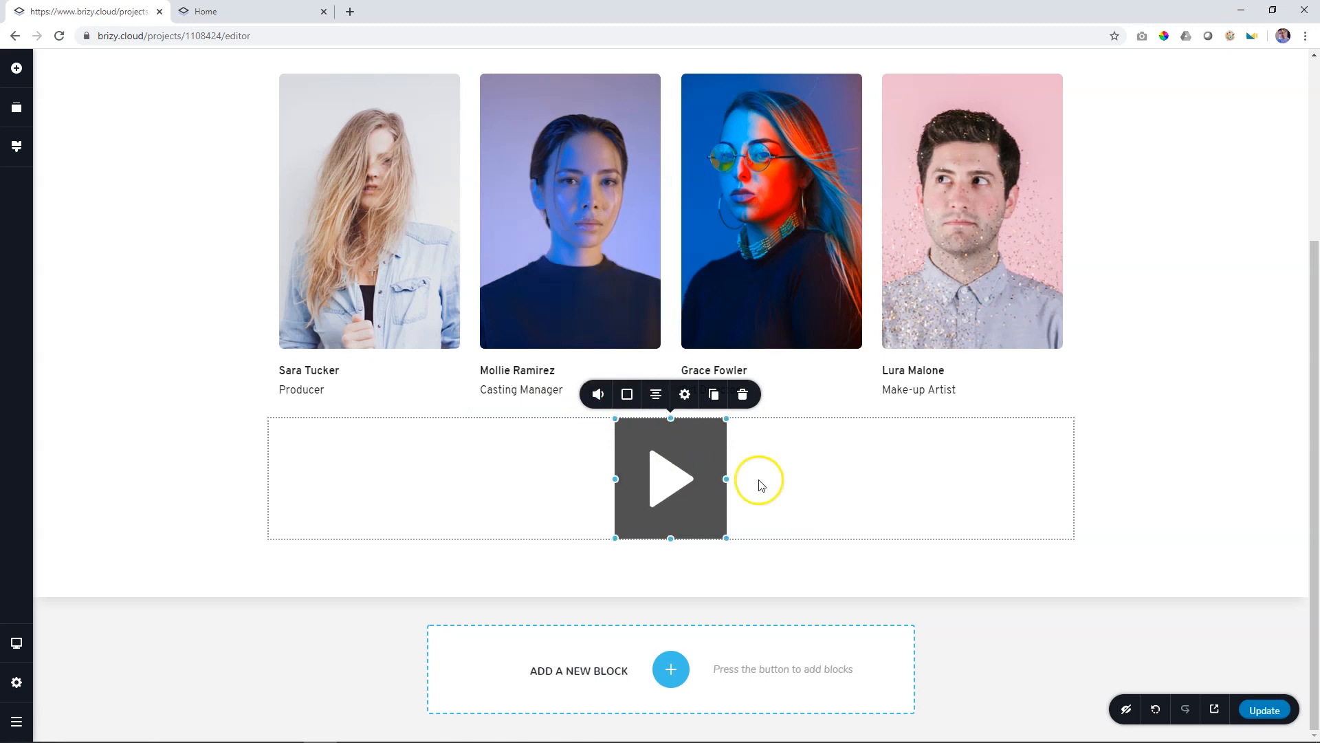
# - Update the page and play the audio from the square play button in the page preview
pyautogui.click(1265, 710)
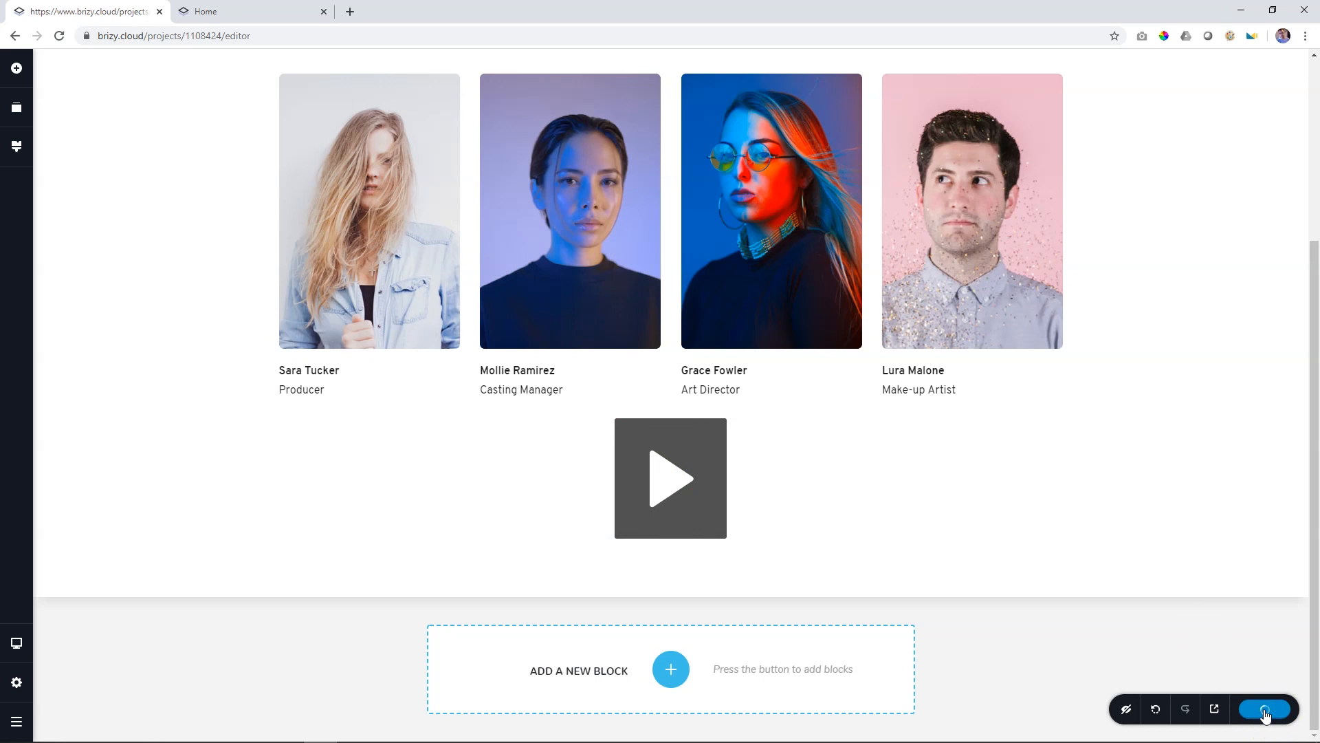
pyautogui.click(1212, 718)
pyautogui.scroll(-1, 757, 605)
pyautogui.click(677, 622)
pyautogui.click(647, 638)
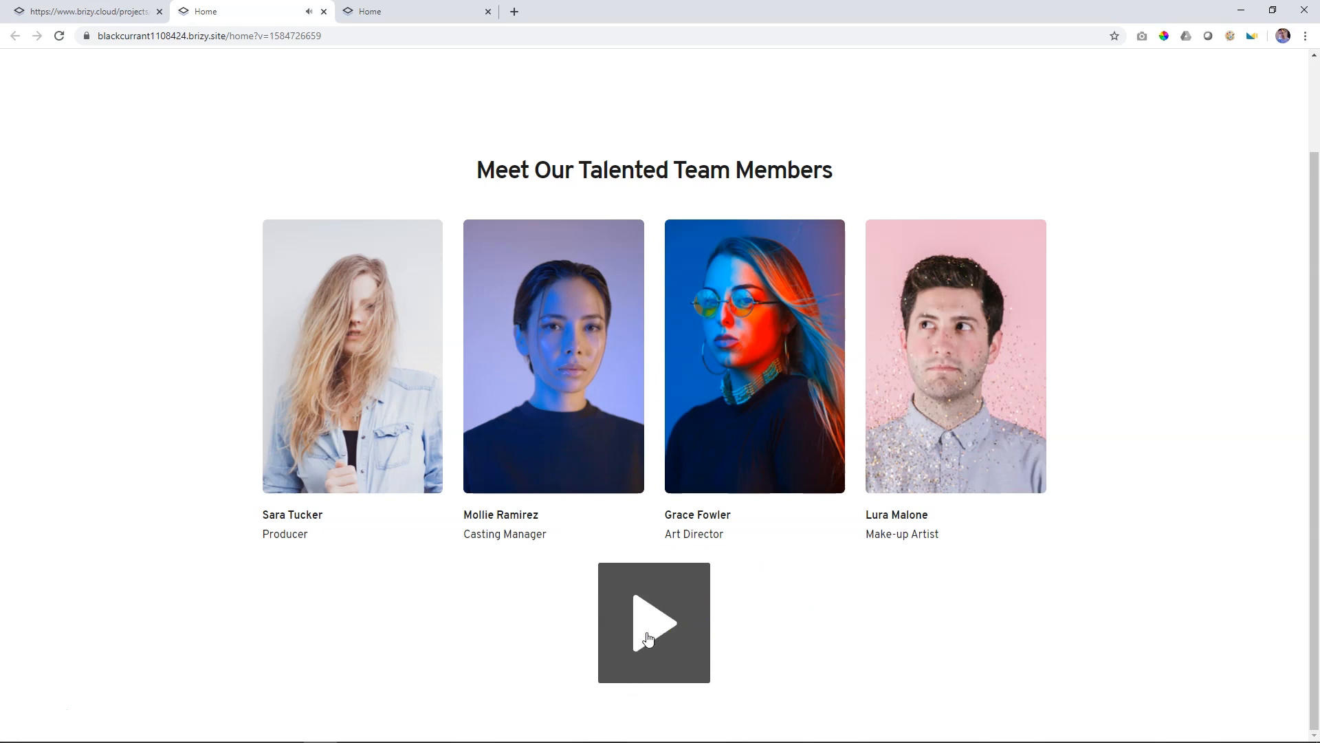